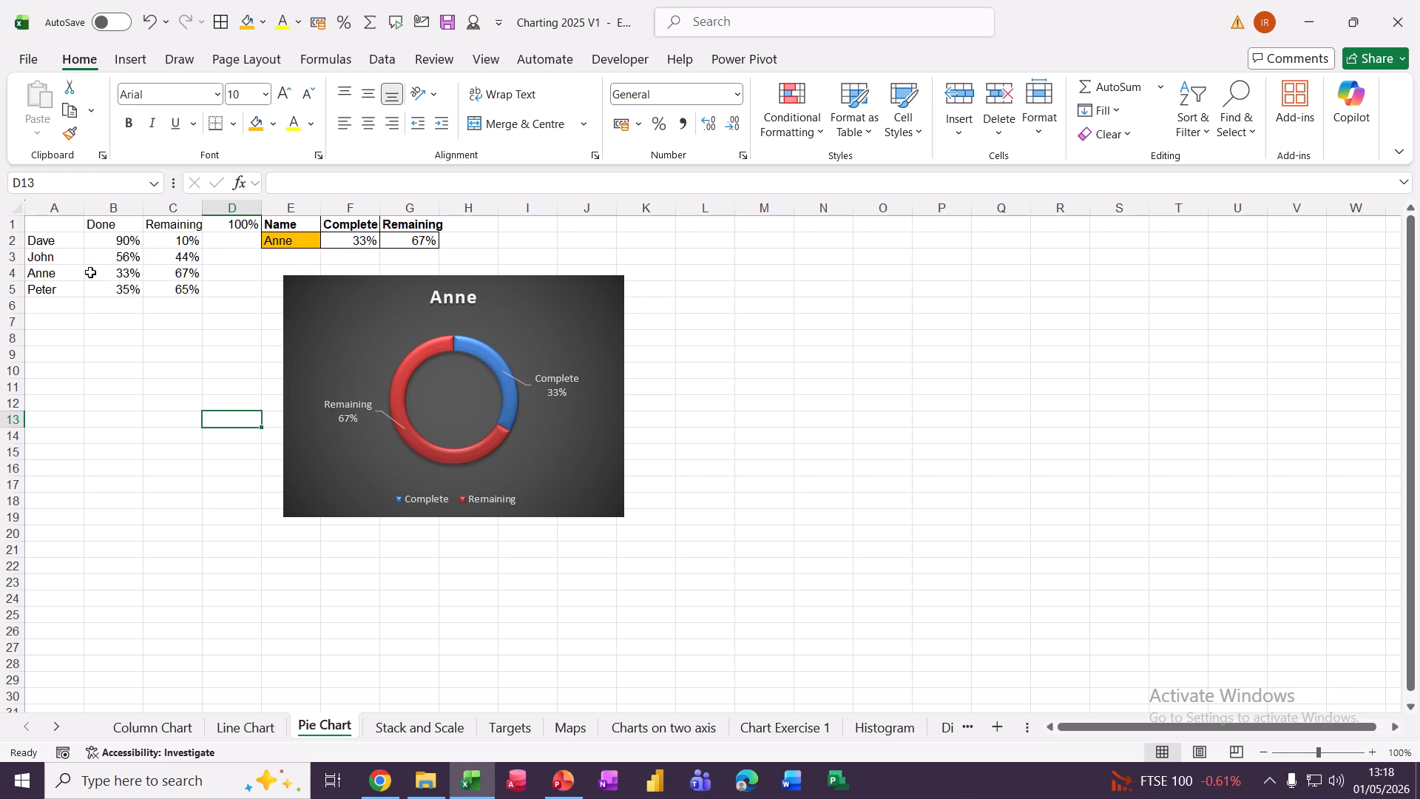
Choose the first staff member from the drop-down list in E2 and delete the doughnut chart.
click(295, 239)
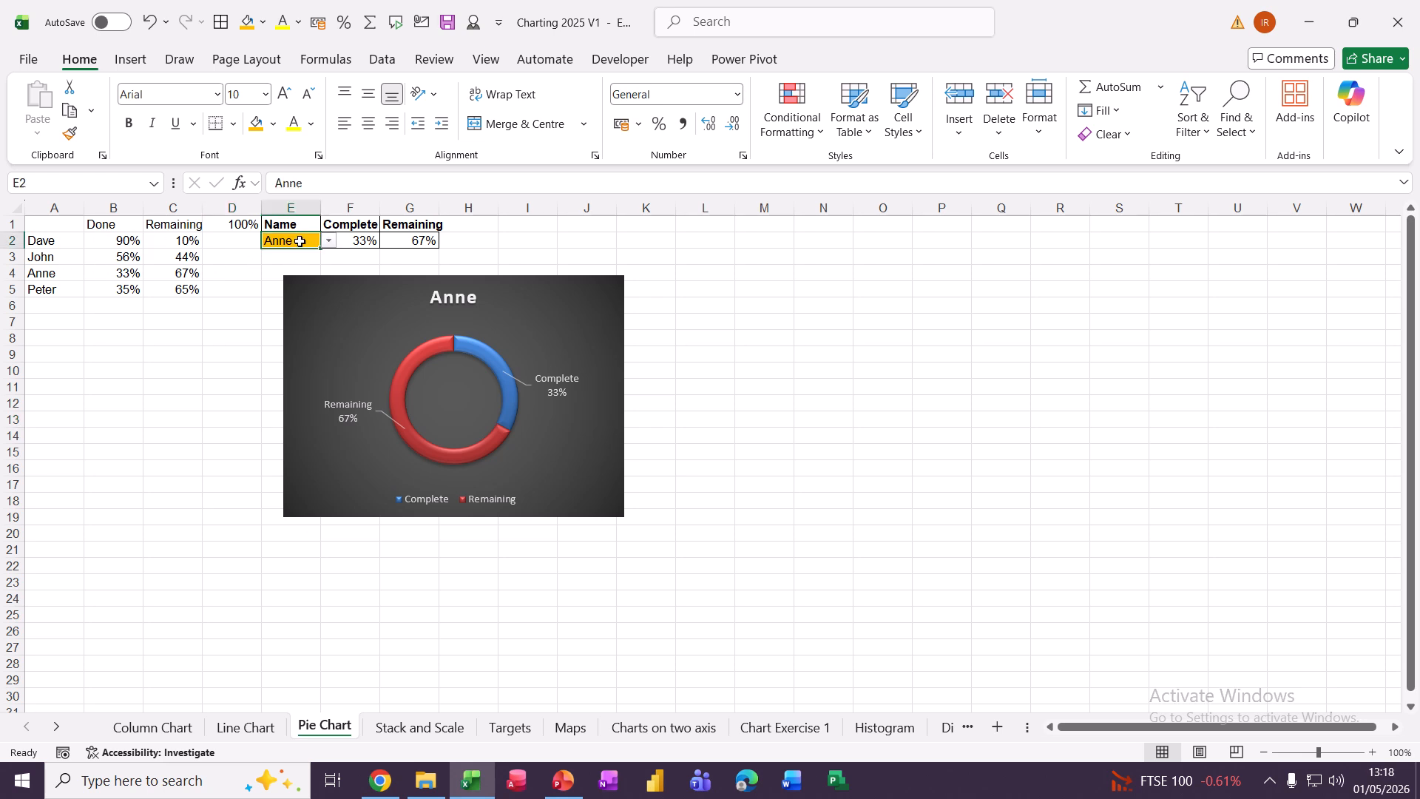
click(329, 241)
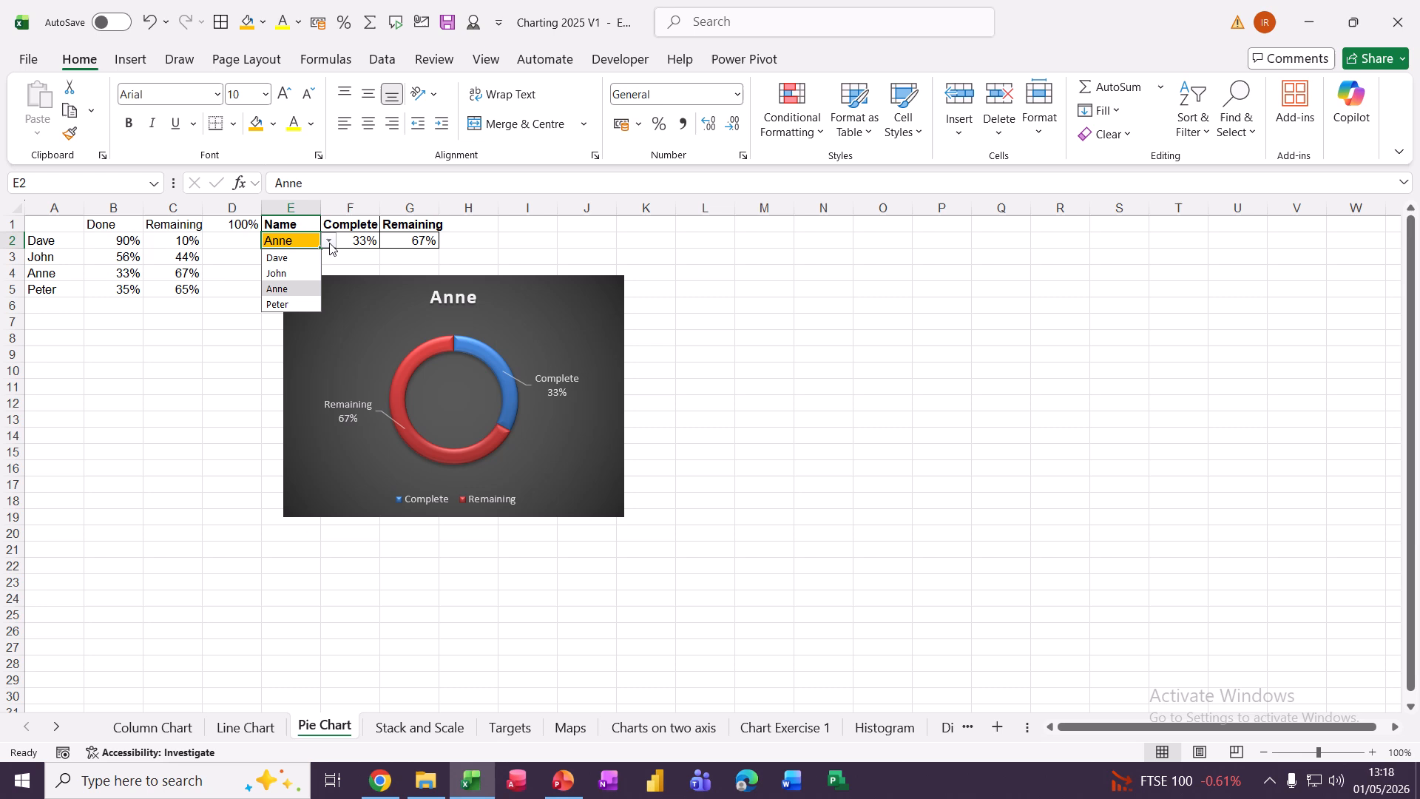
click(279, 259)
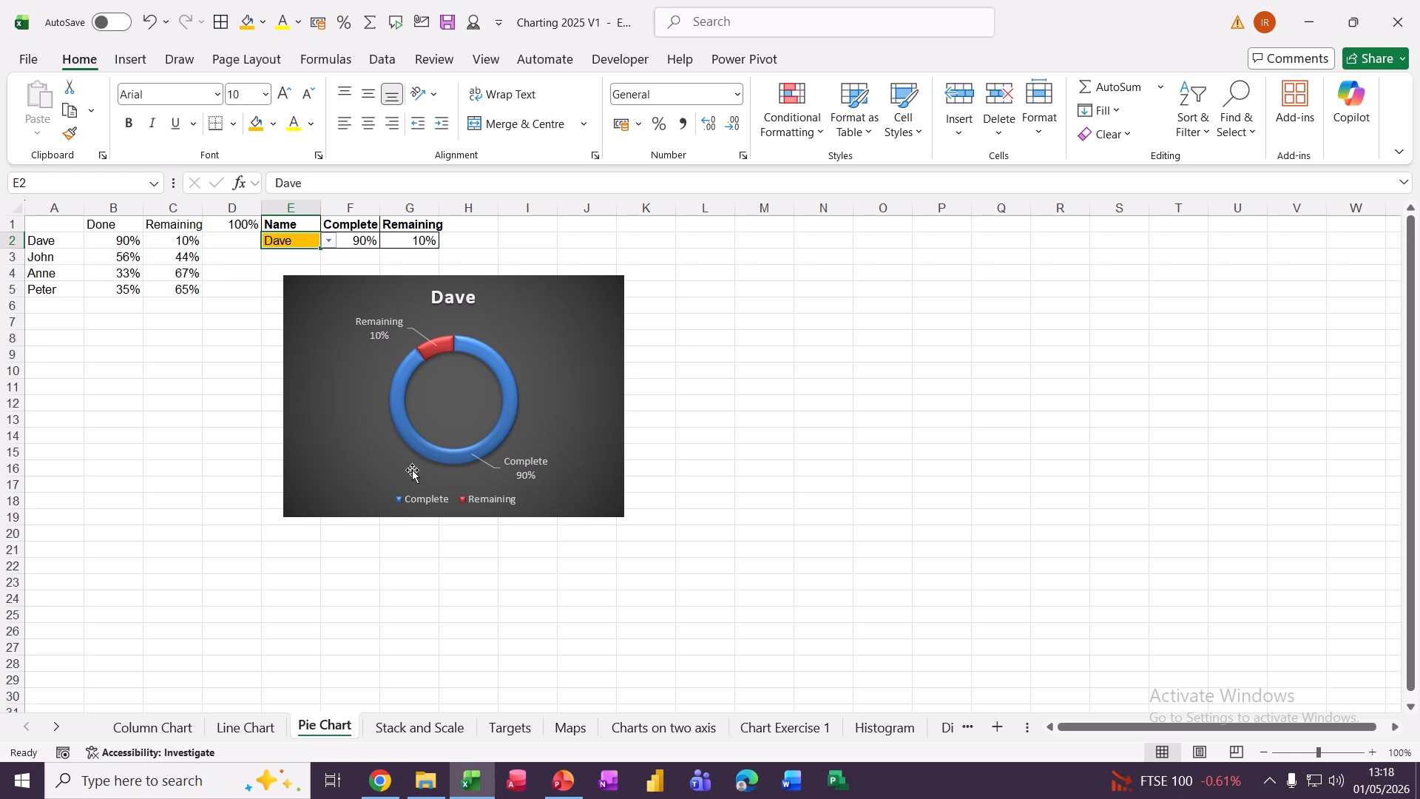
click(613, 288)
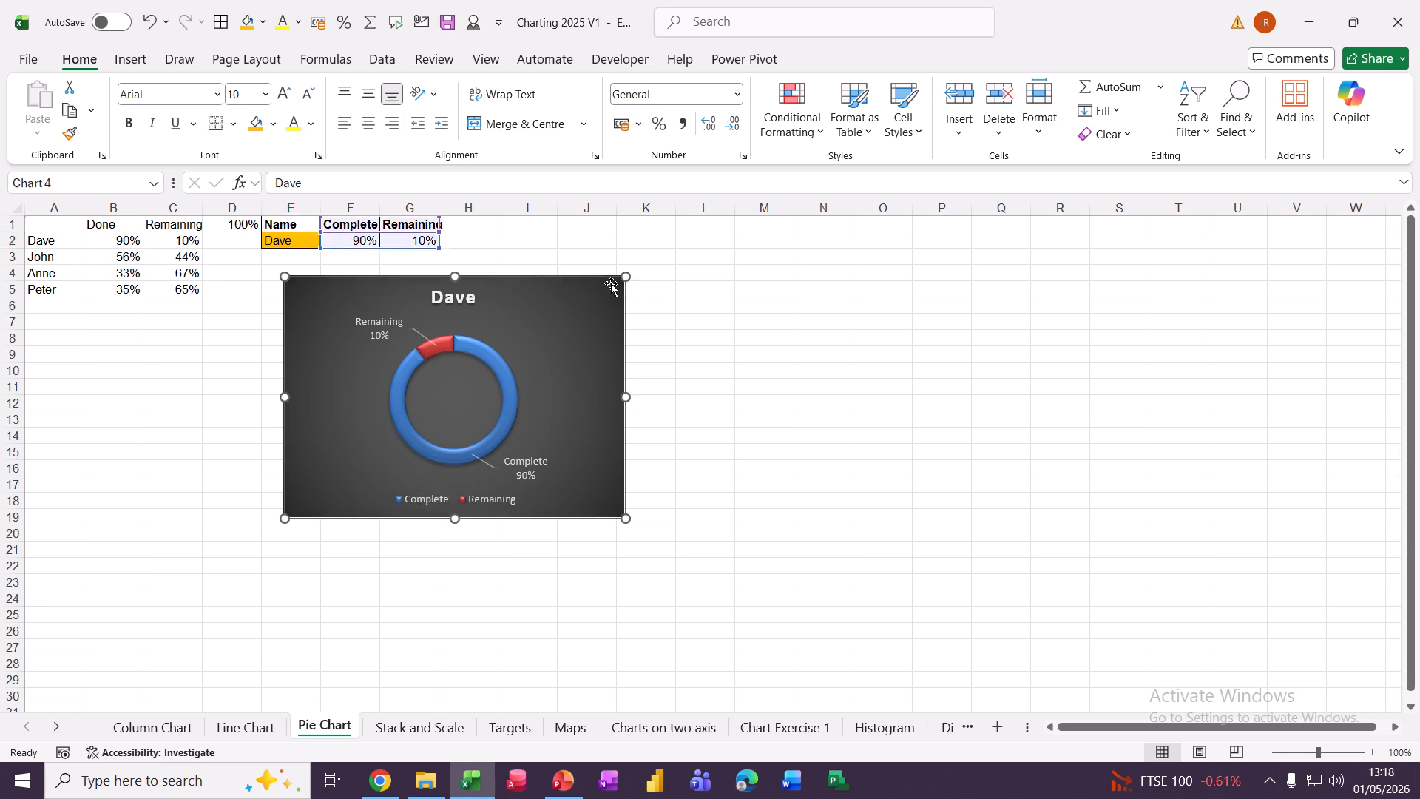
key(Delete)
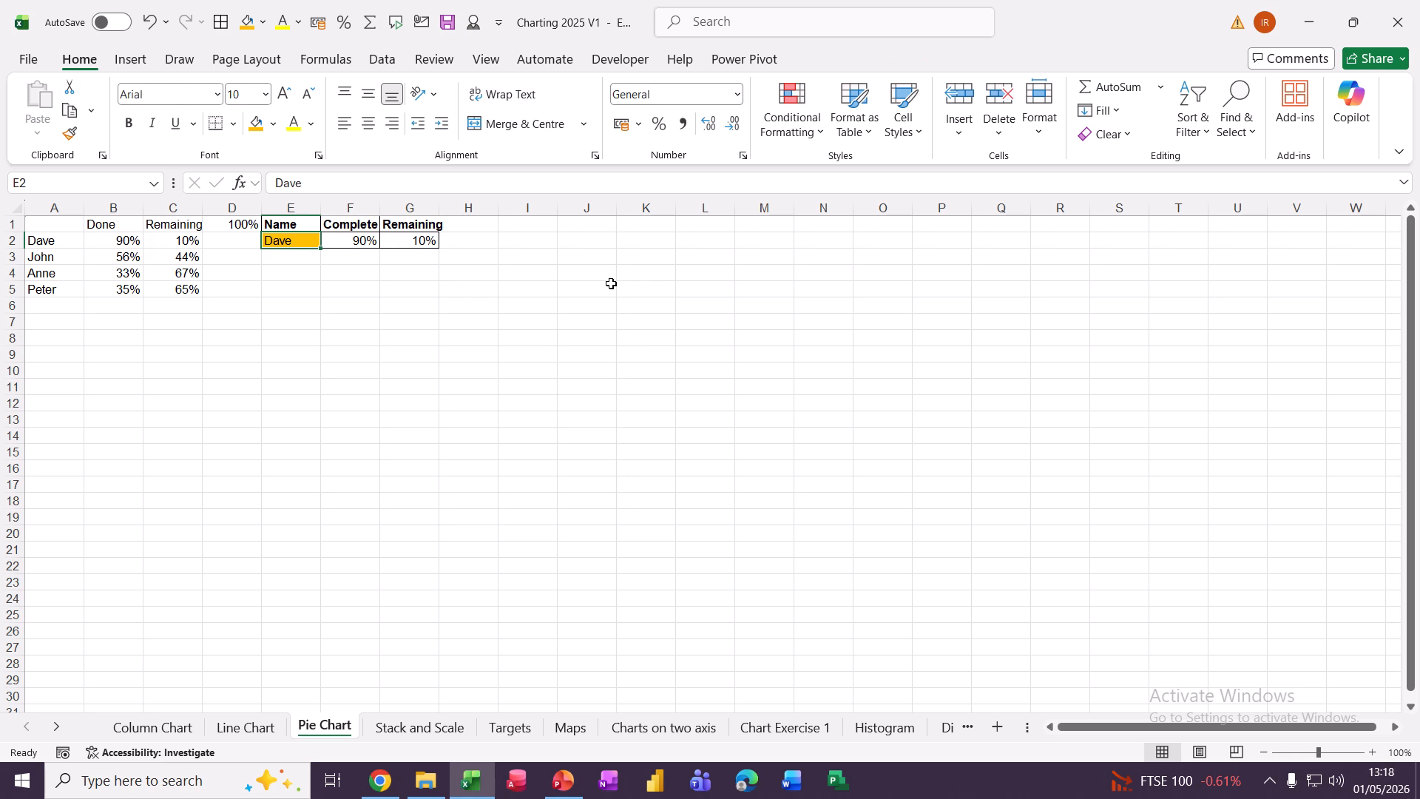
Add five more staff first names below the existing list, in cells A6 to A10.
click(49, 309)
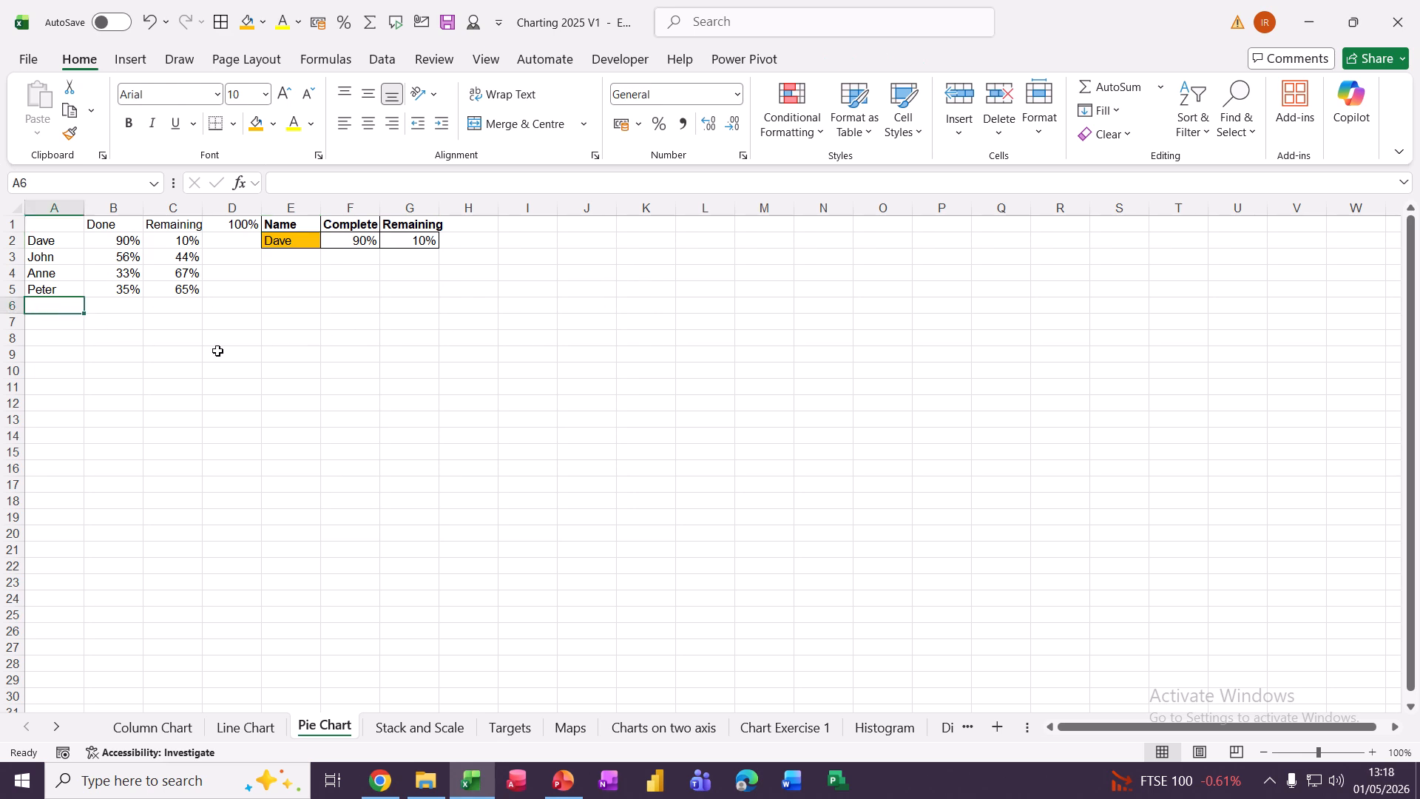
text(Bi)
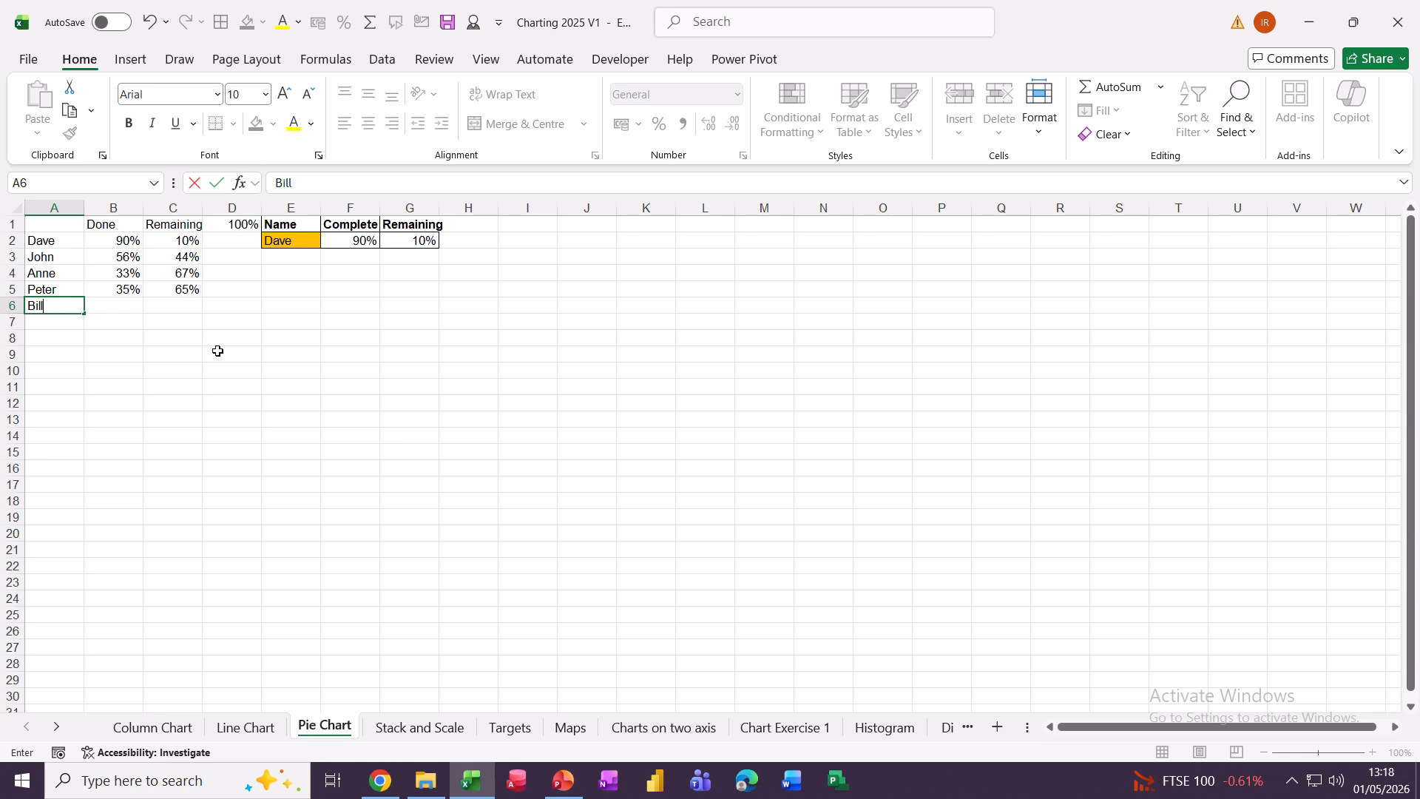
text(ll)
key(Return)
text(Ben)
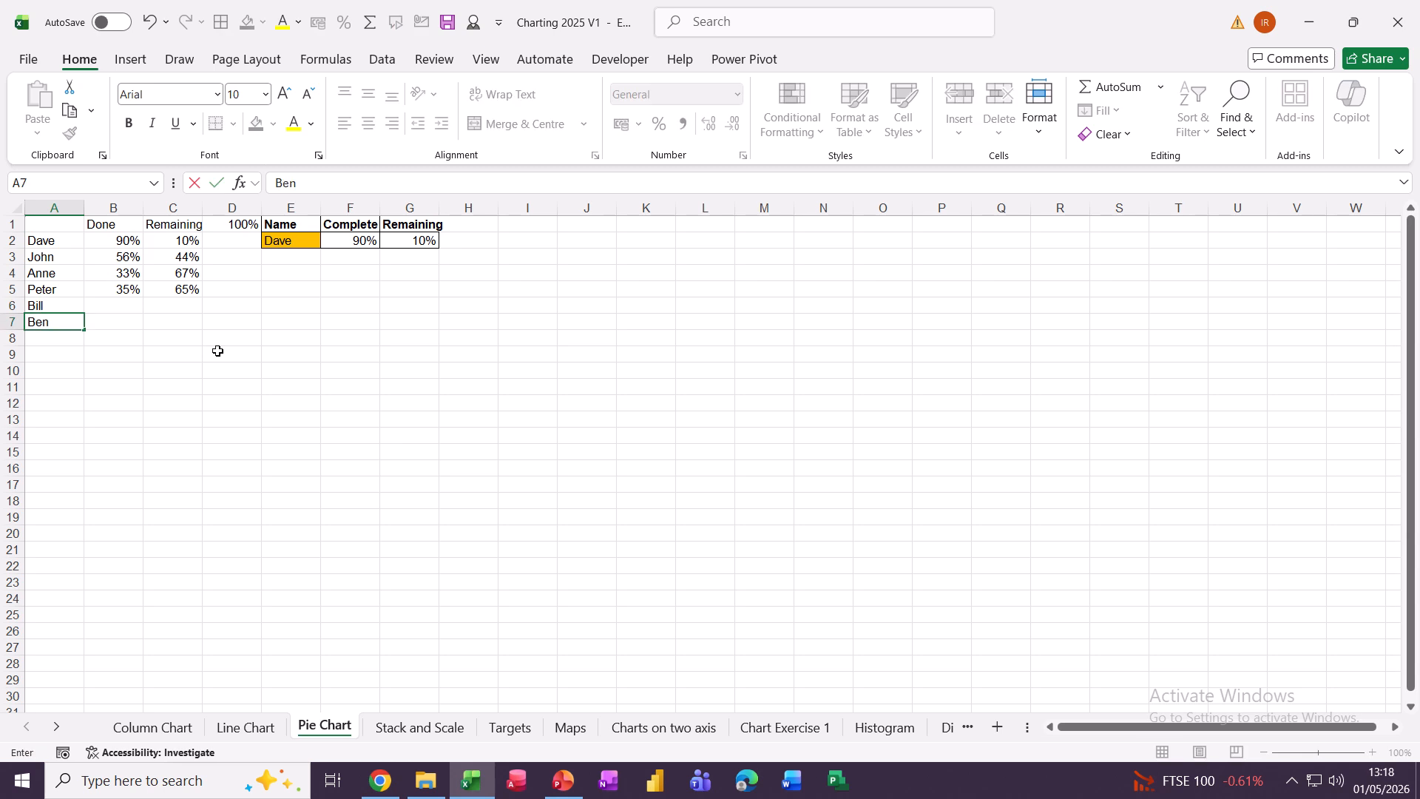
key(Return)
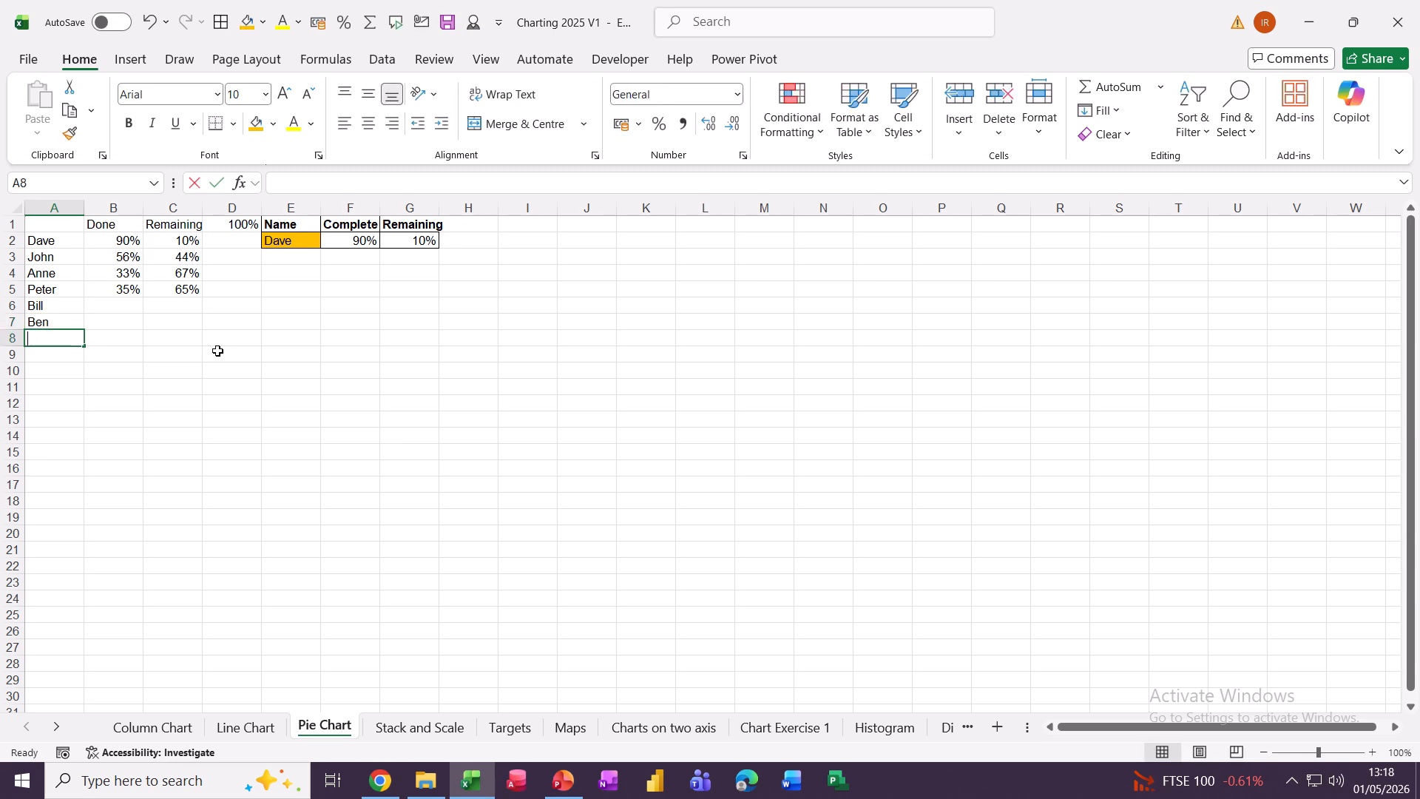
text(Carol)
key(Return)
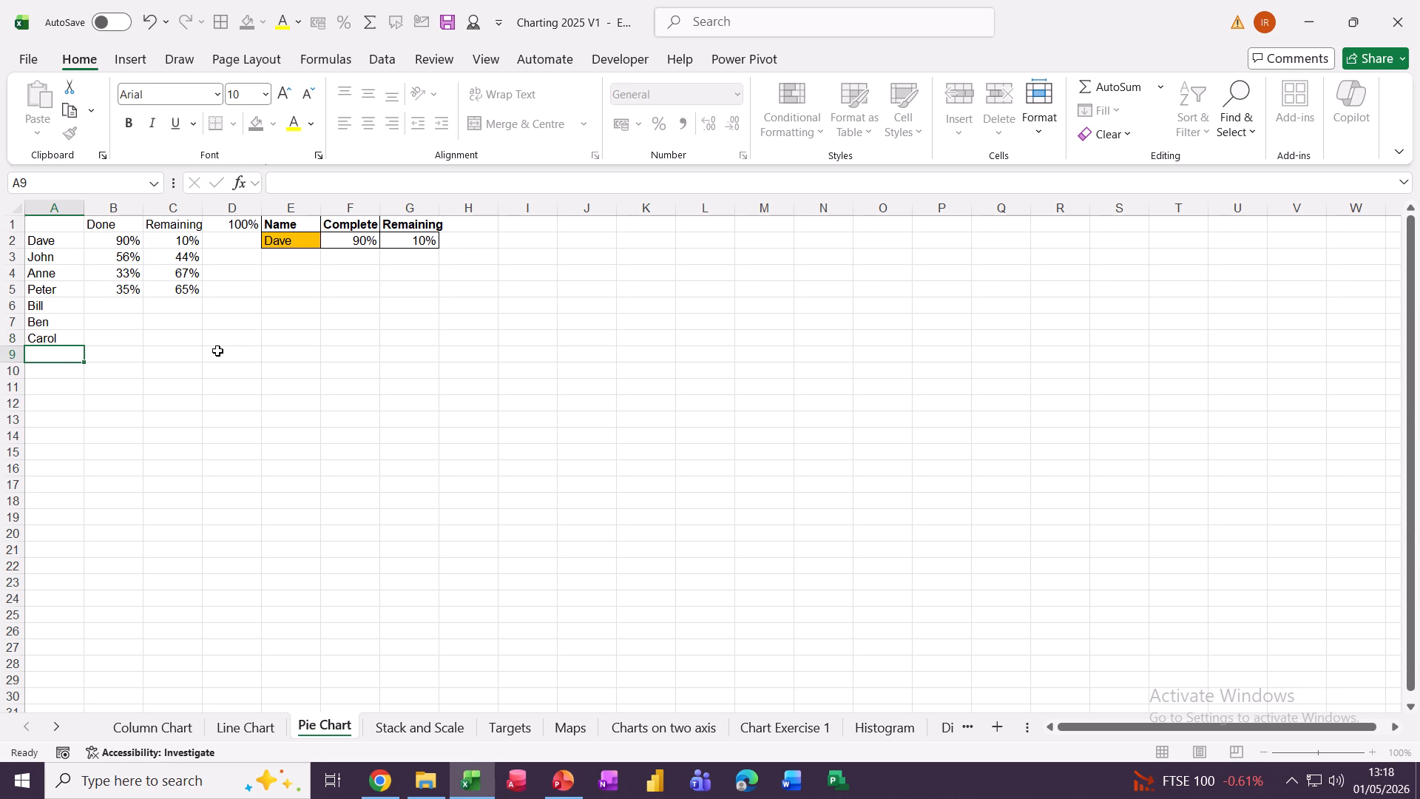
text(Carl)
key(Return)
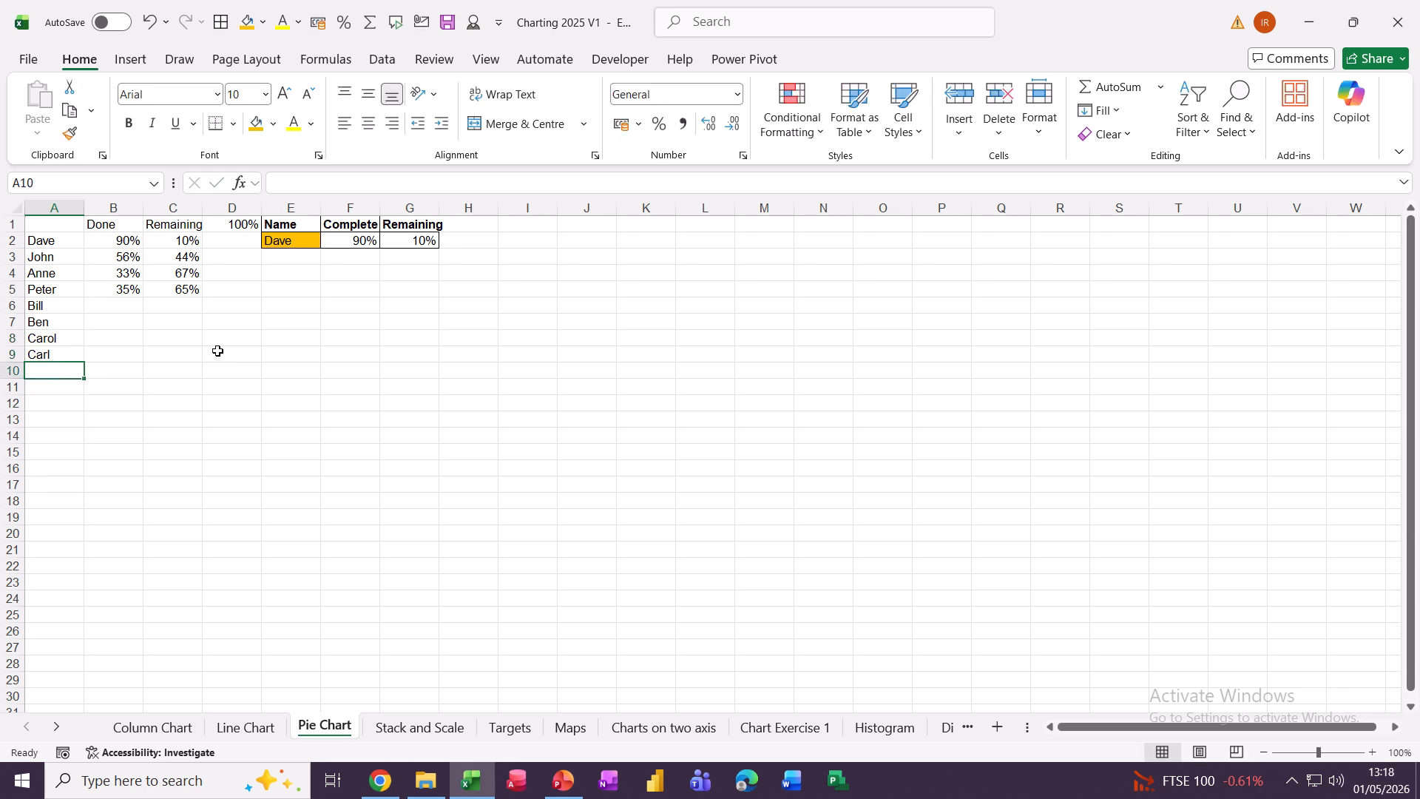
text(Steve)
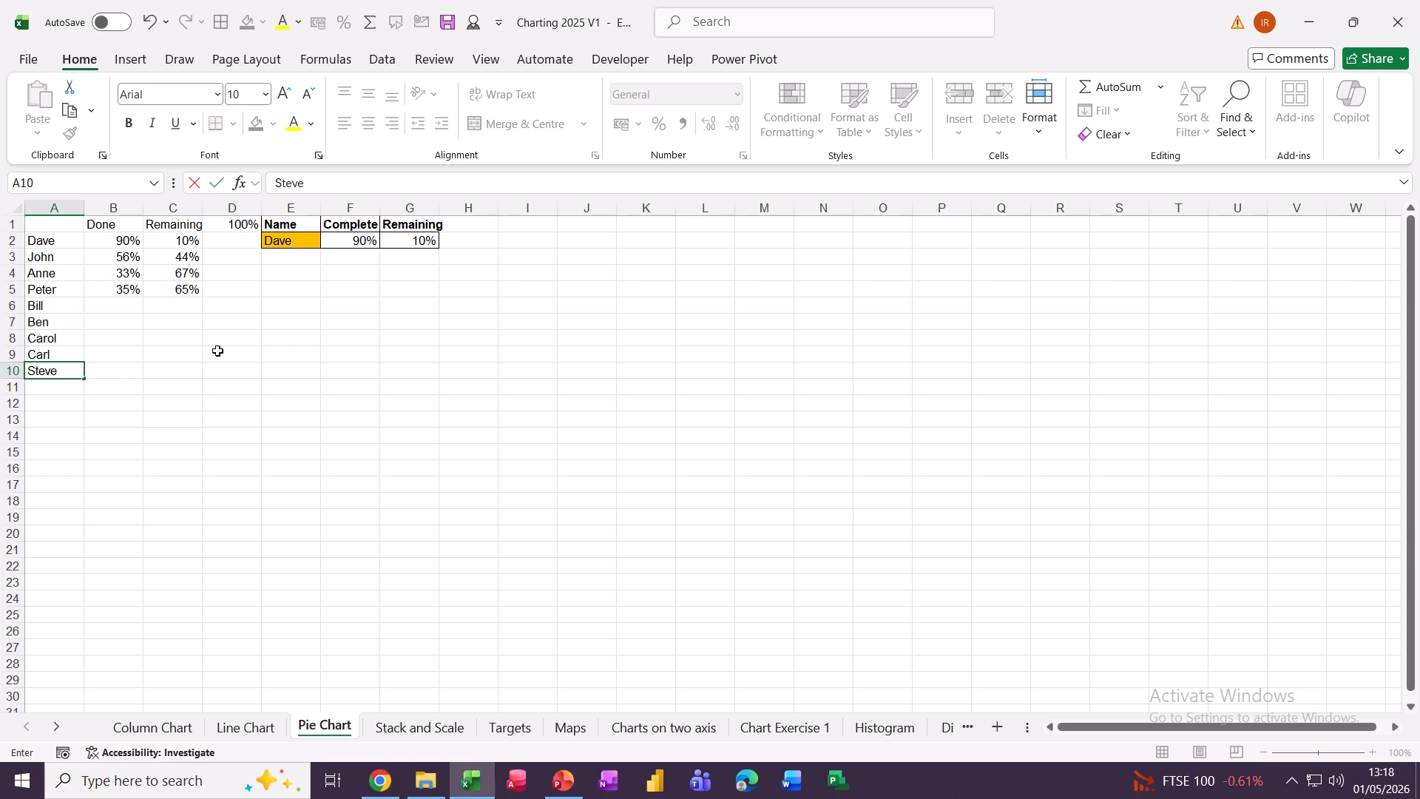
Enter the Done percentages 33, 43, 44, 22 and 44 in cells B6 to B10.
click(113, 304)
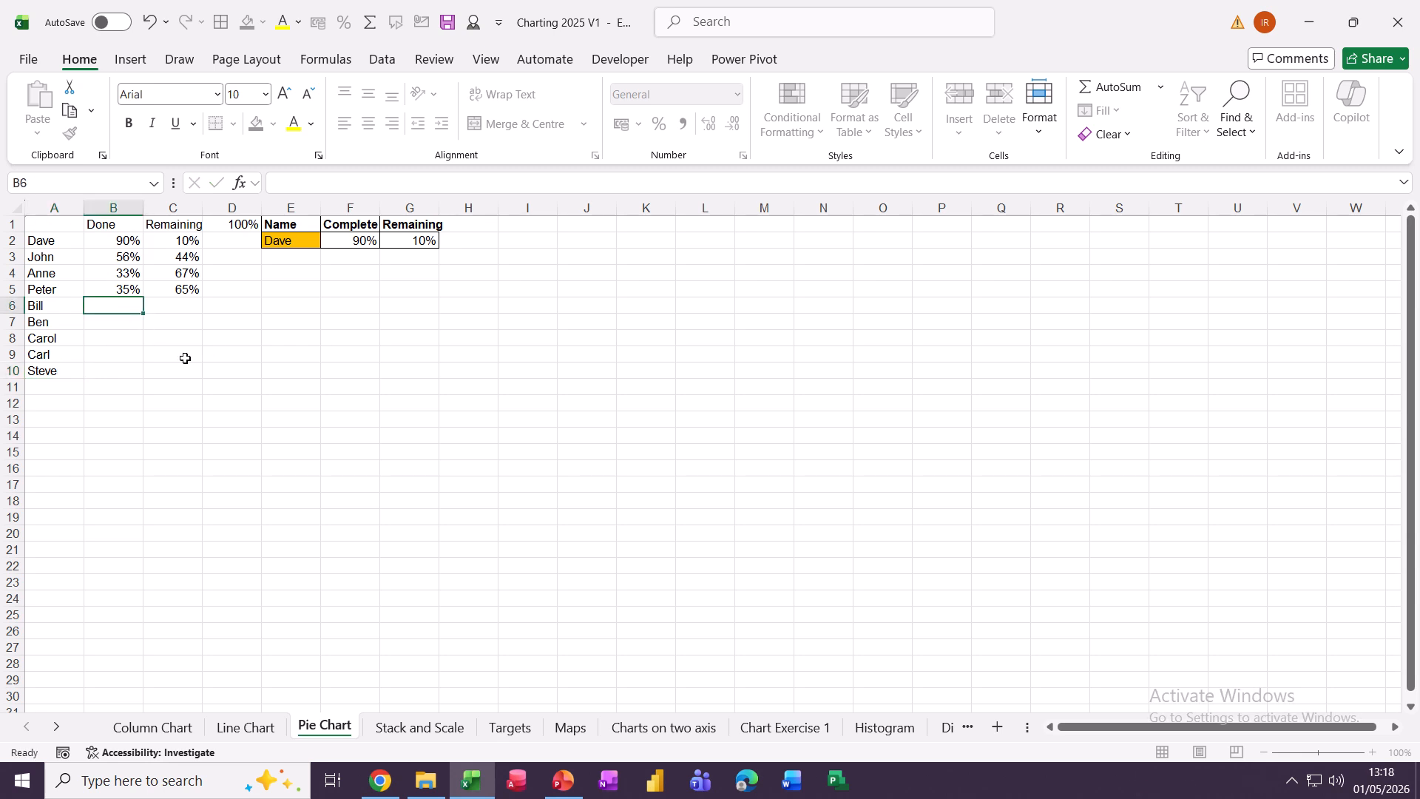
text(33)
key(Return)
text(43)
key(Return)
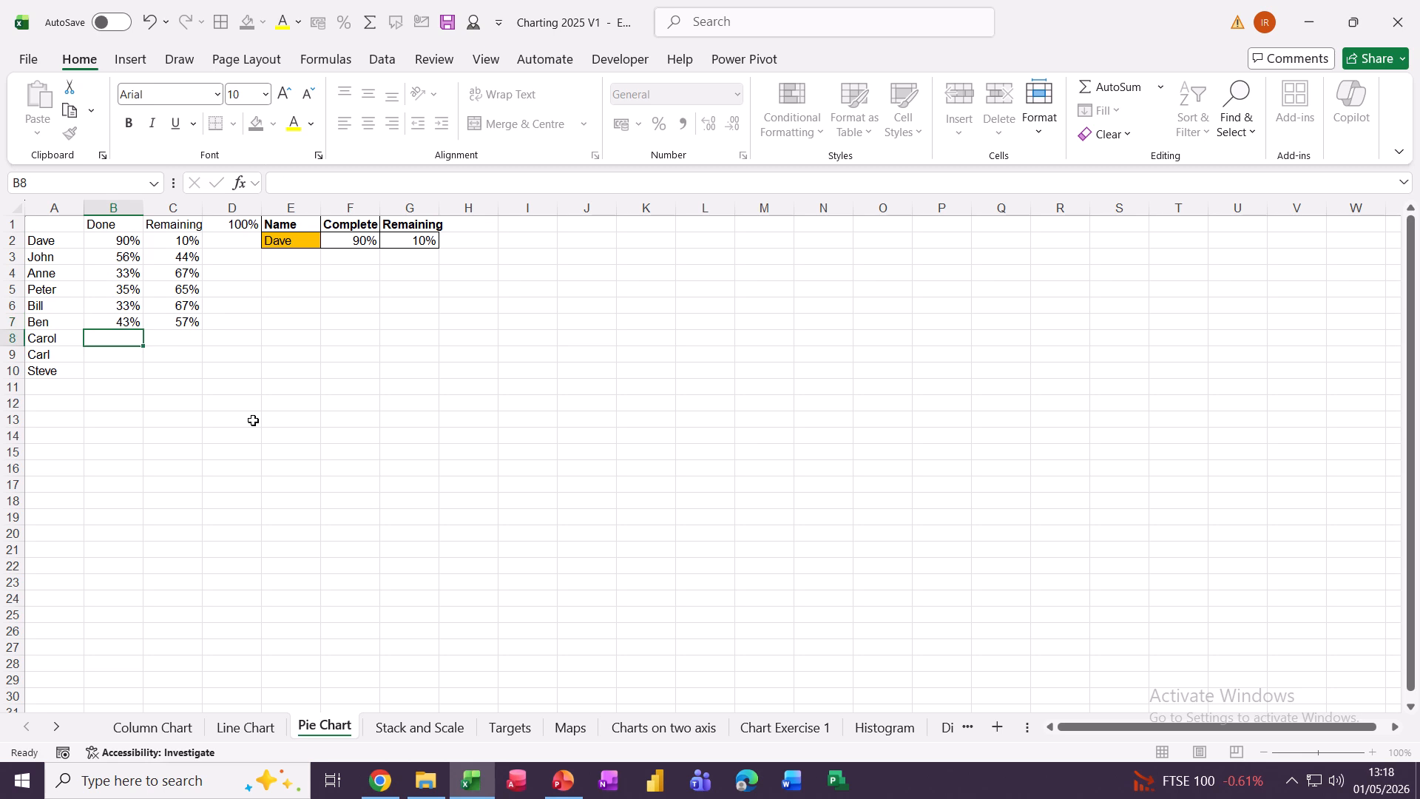
text(44)
key(Return)
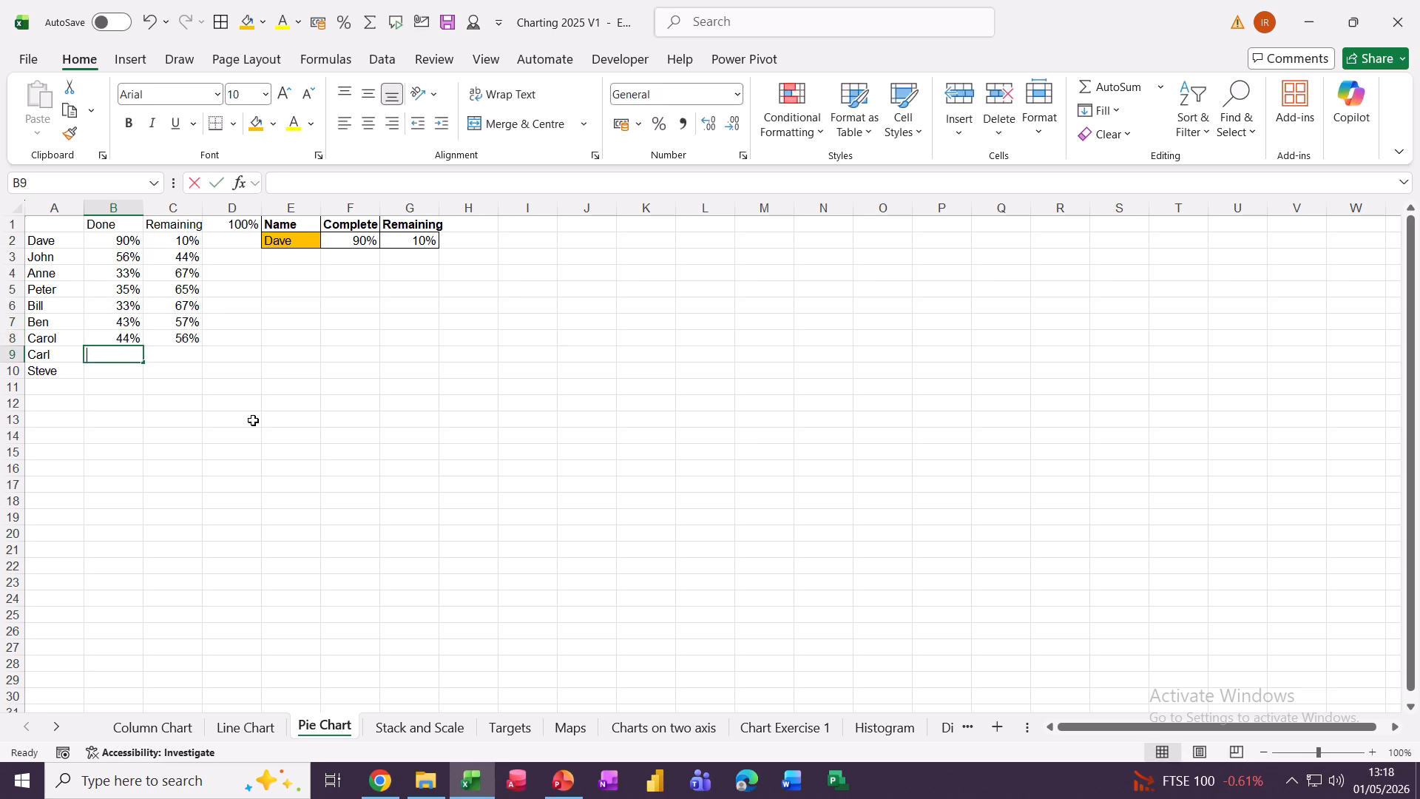
text(22)
key(Return)
text(44)
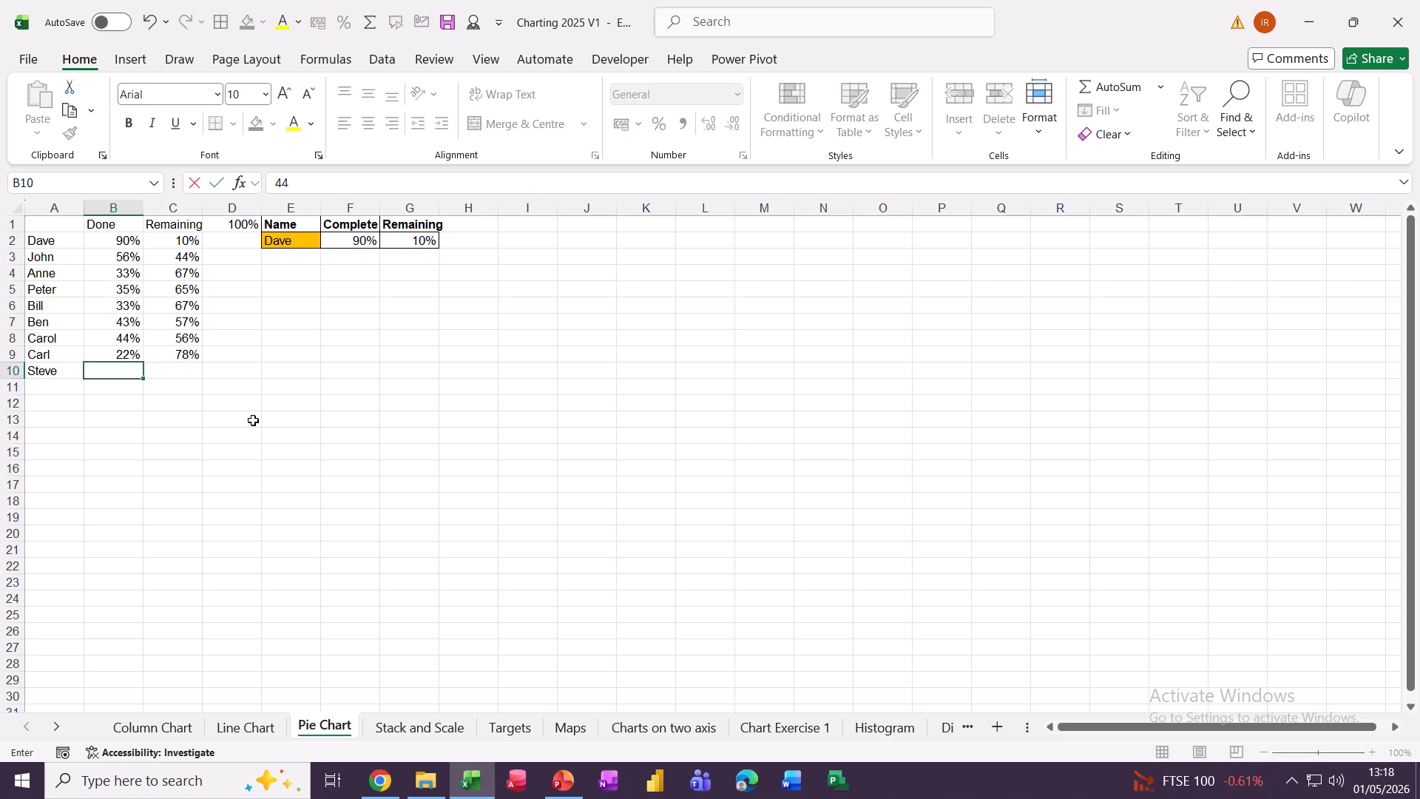
key(Return)
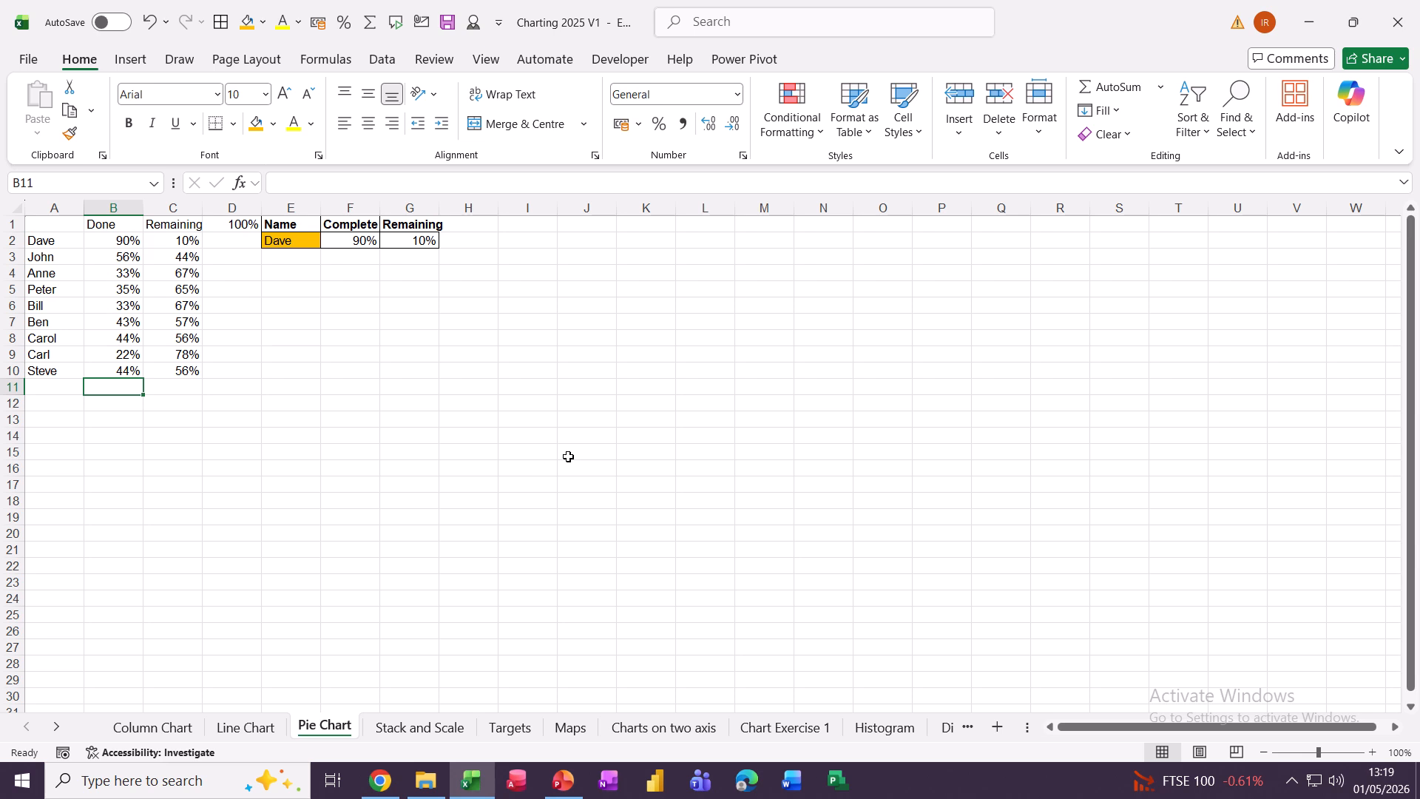
Name the data range A1:C10 "staff".
ctrl+scroll(568, 457, up, 4)
ctrl+scroll(573, 458, up, 1)
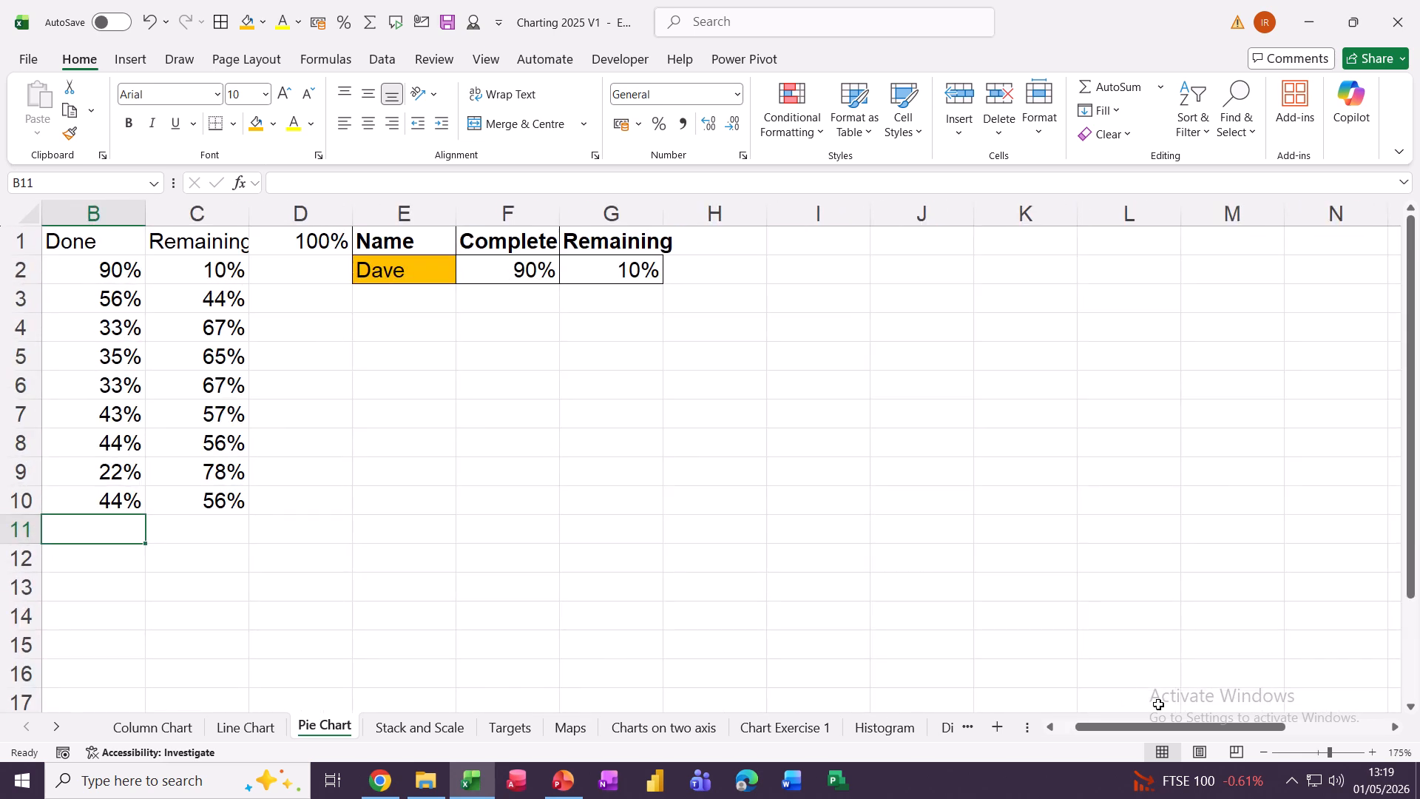
drag(1112, 727, 1045, 733)
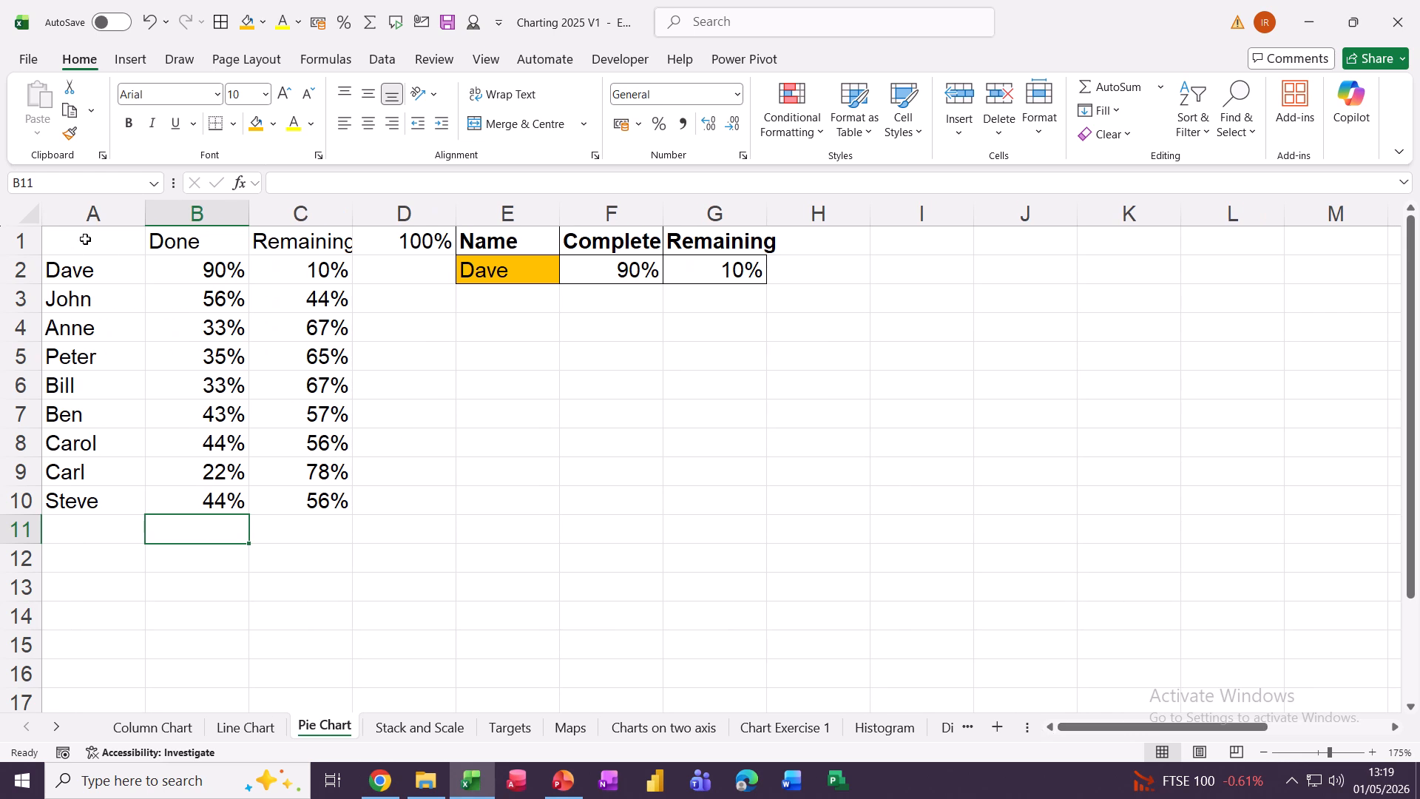
drag(69, 239, 307, 510)
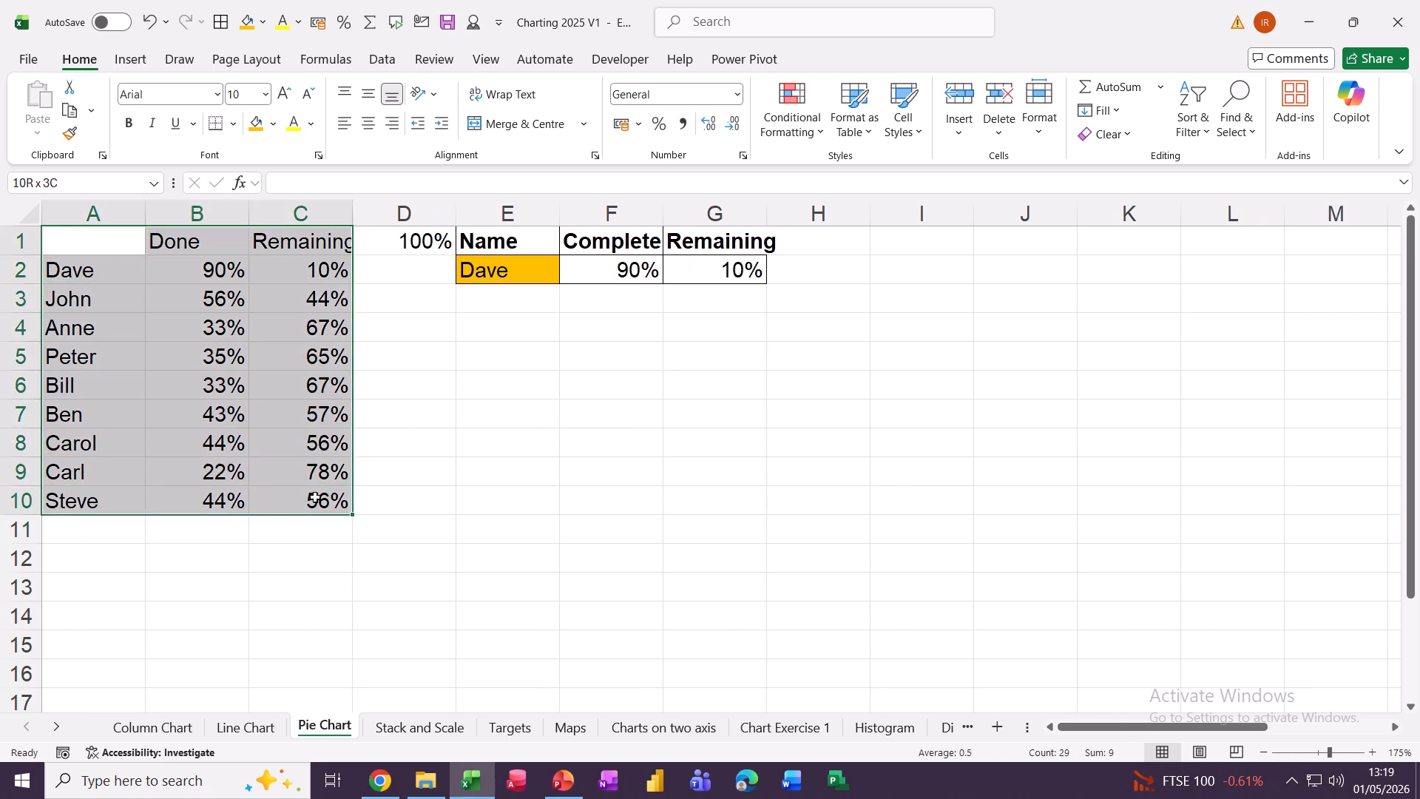
click(34, 184)
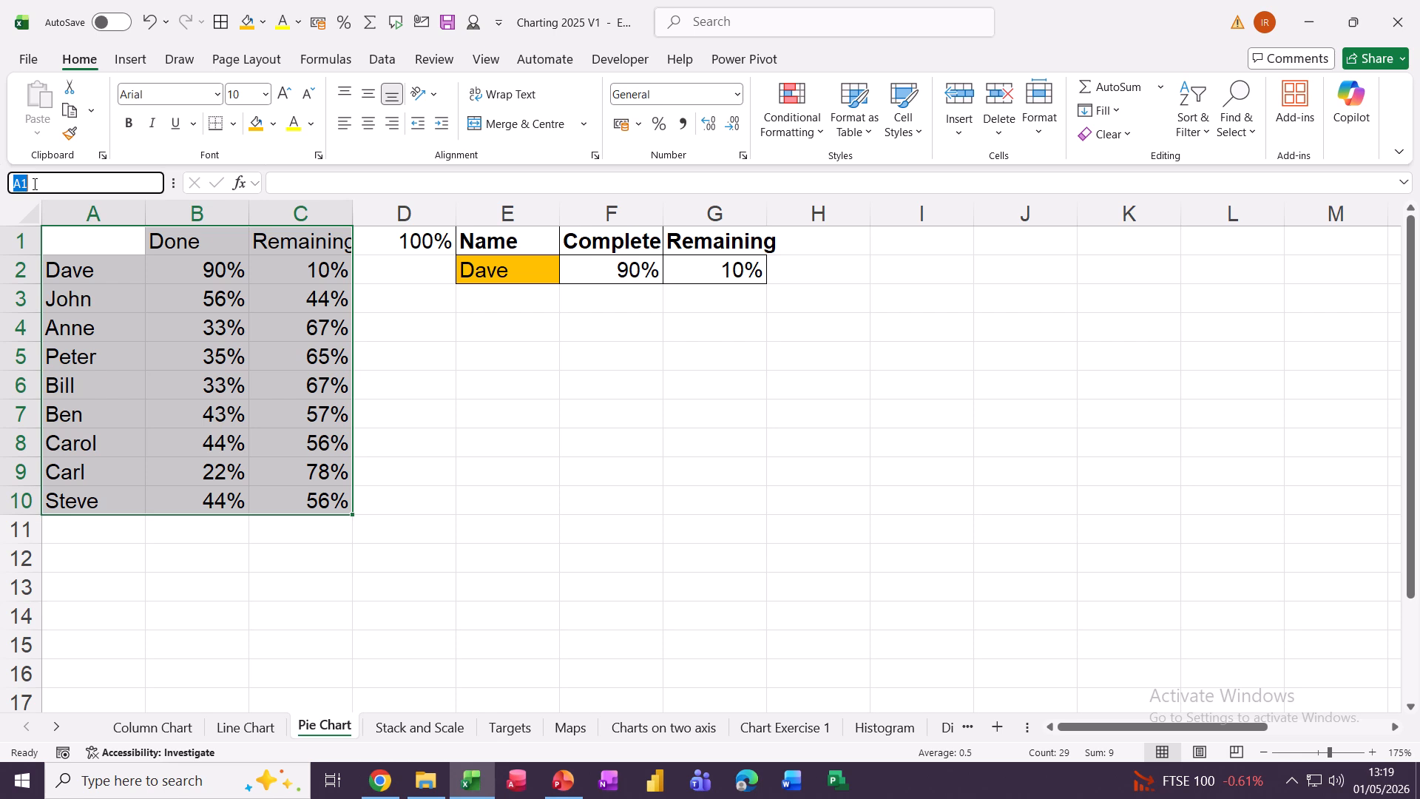
text(staff)
key(Return)
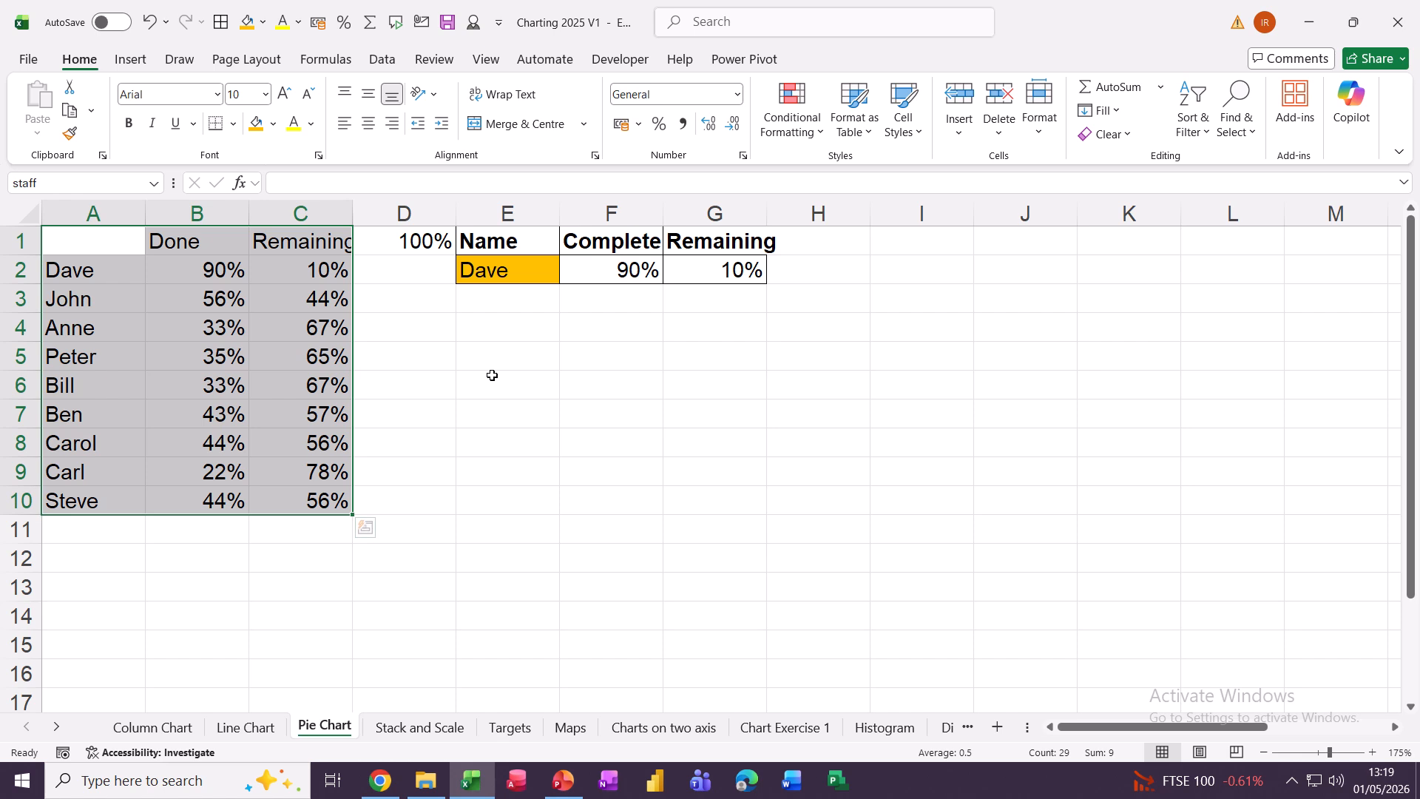
Copy the Name, Complete and Remaining headings from E1:G1 to E6:G6.
drag(474, 239, 635, 392)
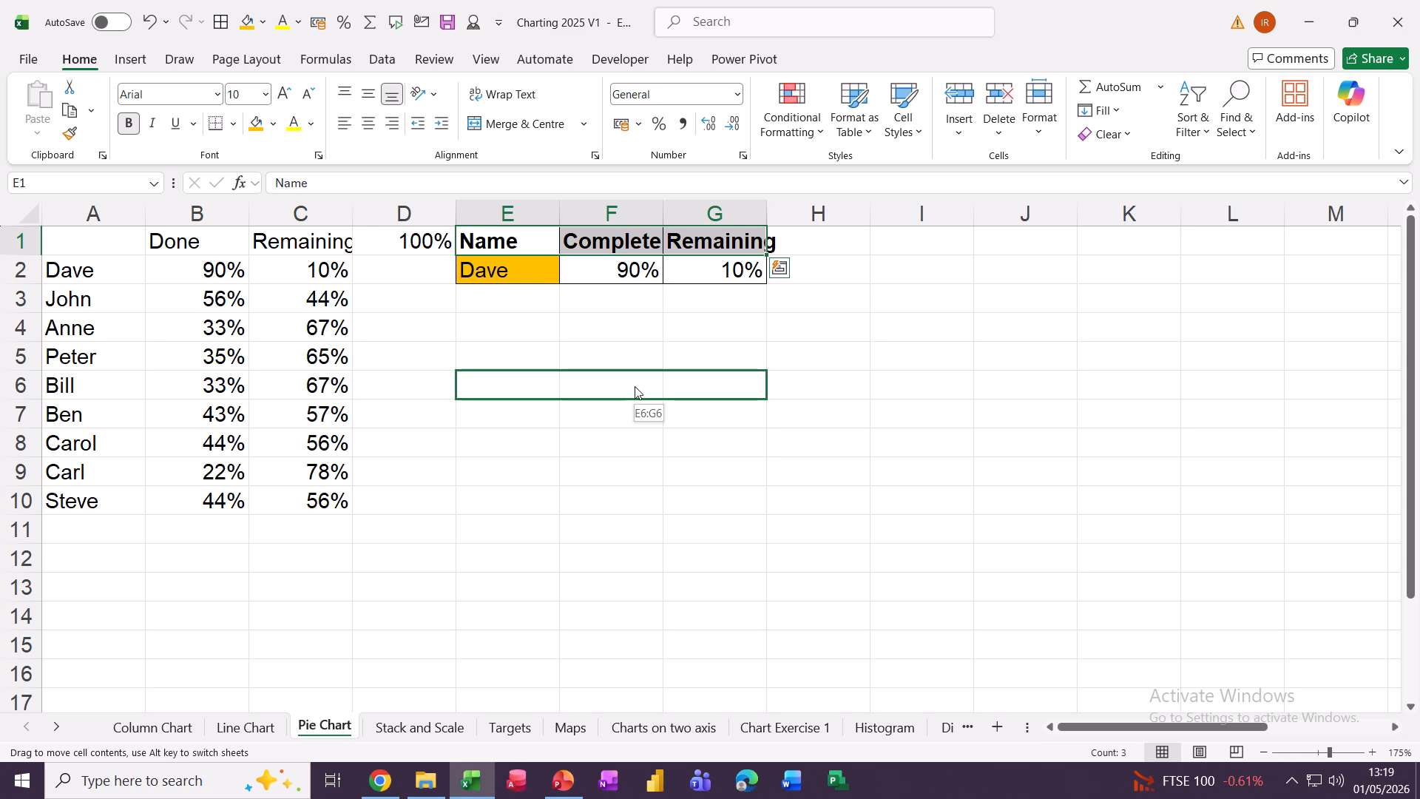
drag(635, 392, 634, 386)
key(ctrl+q)
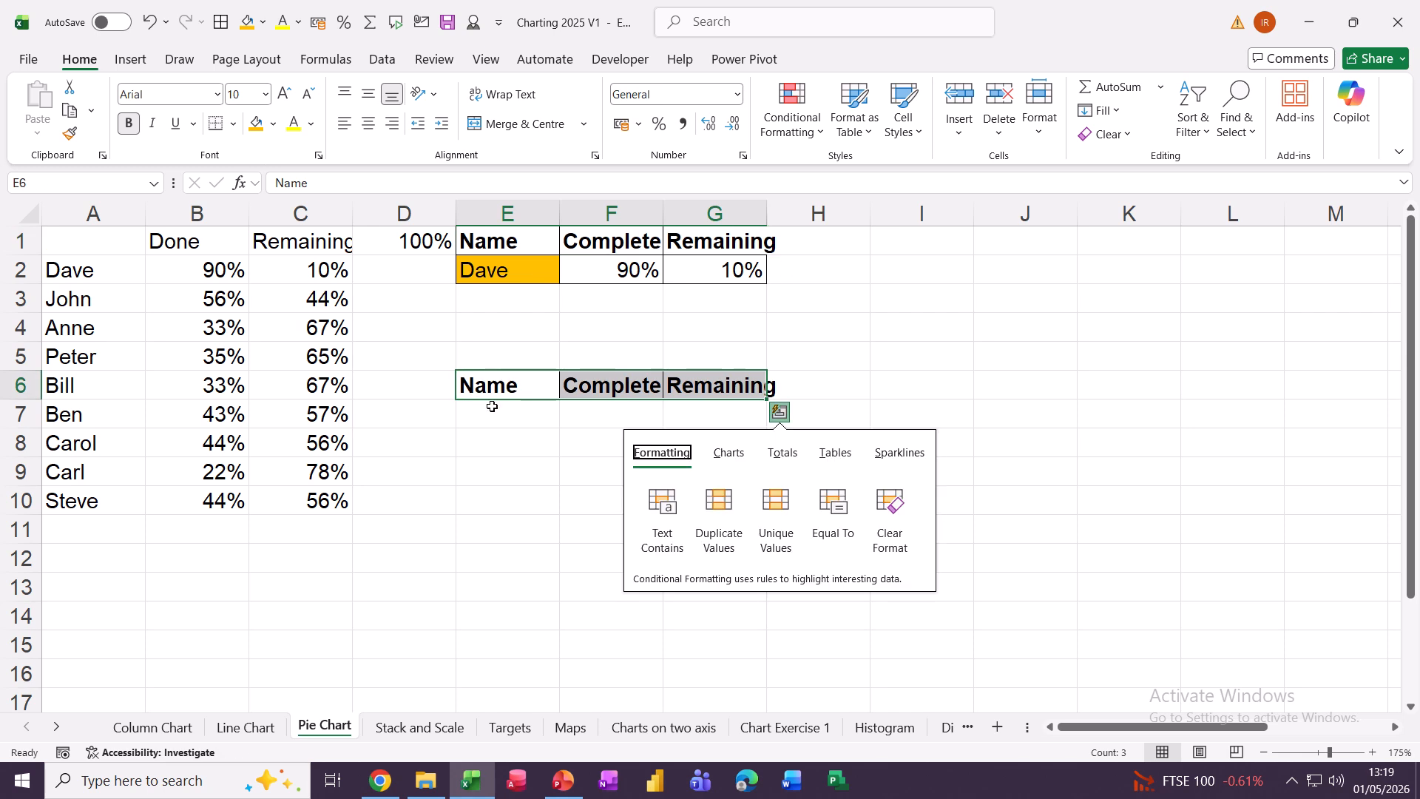
Fill cell E7, under the new Name heading, with light blue.
click(482, 409)
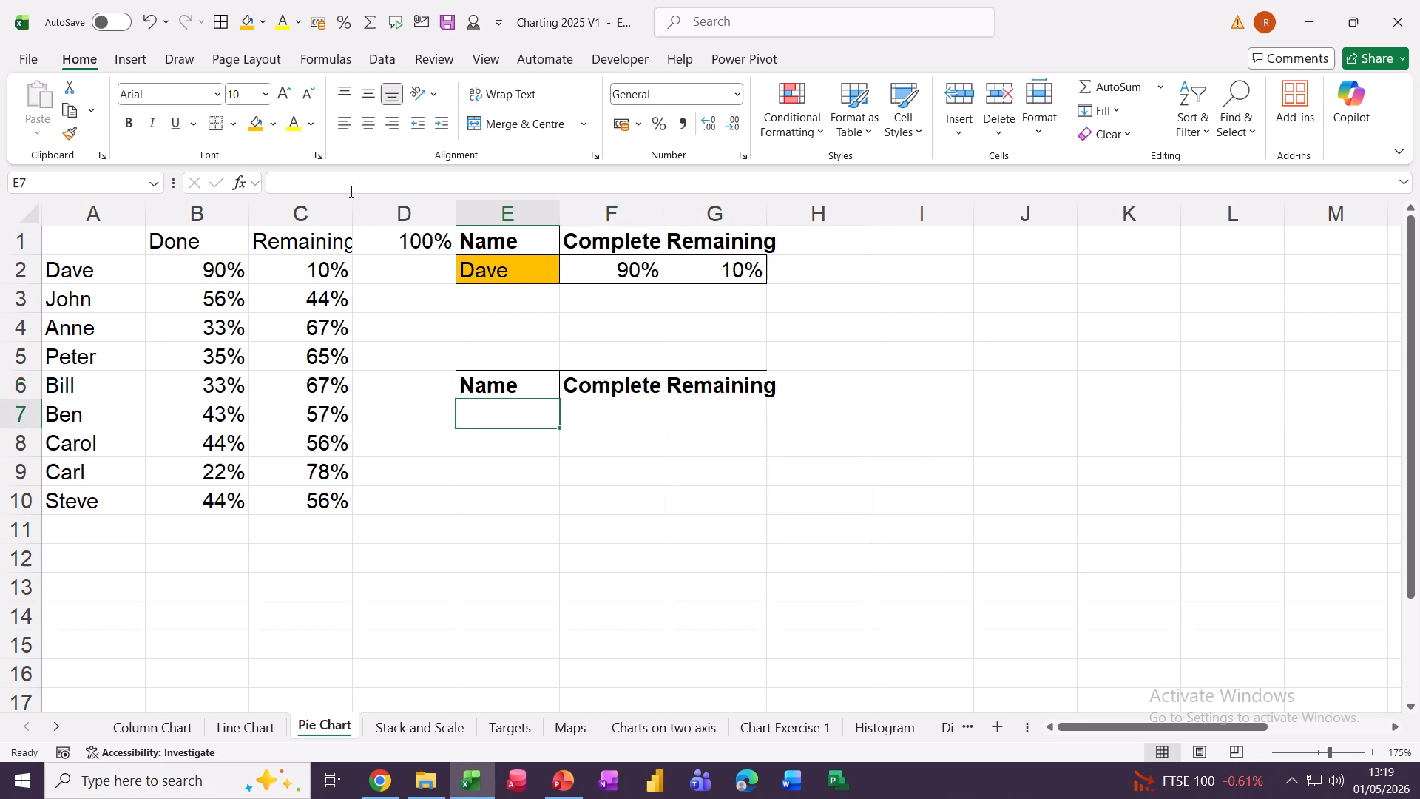
click(273, 125)
click(336, 252)
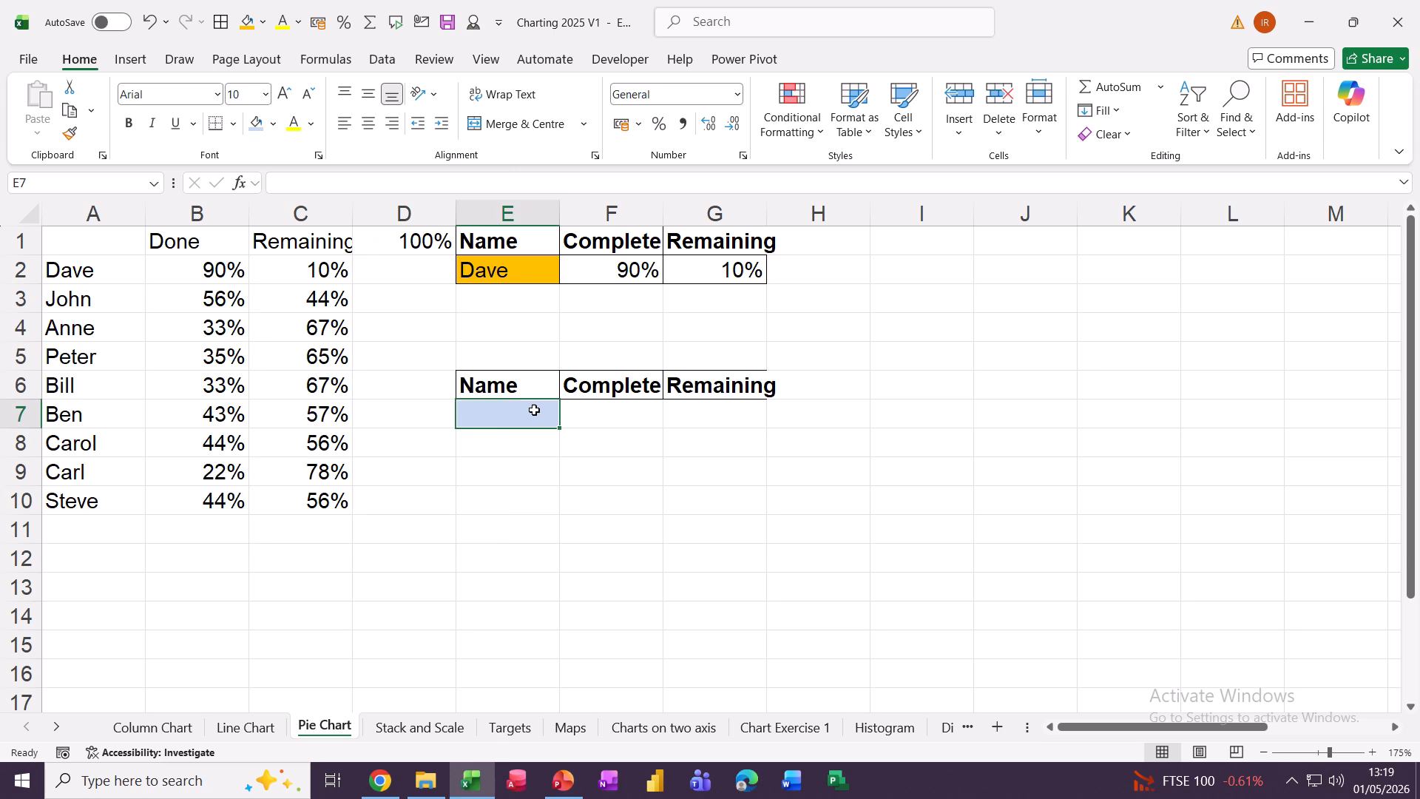
Apply borders to cells E7:G7 and format F7:G7 as percentages.
drag(531, 416, 689, 425)
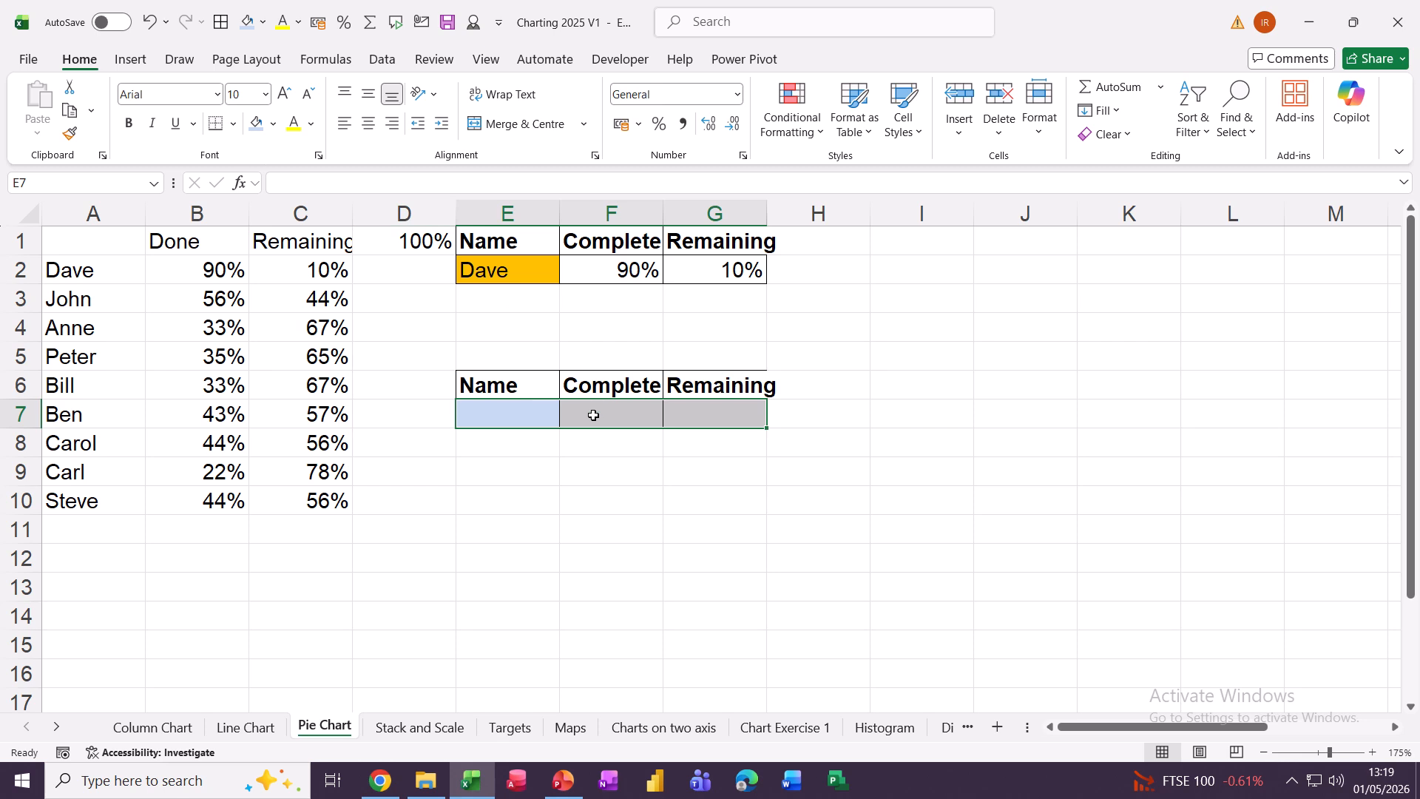
drag(596, 415, 688, 424)
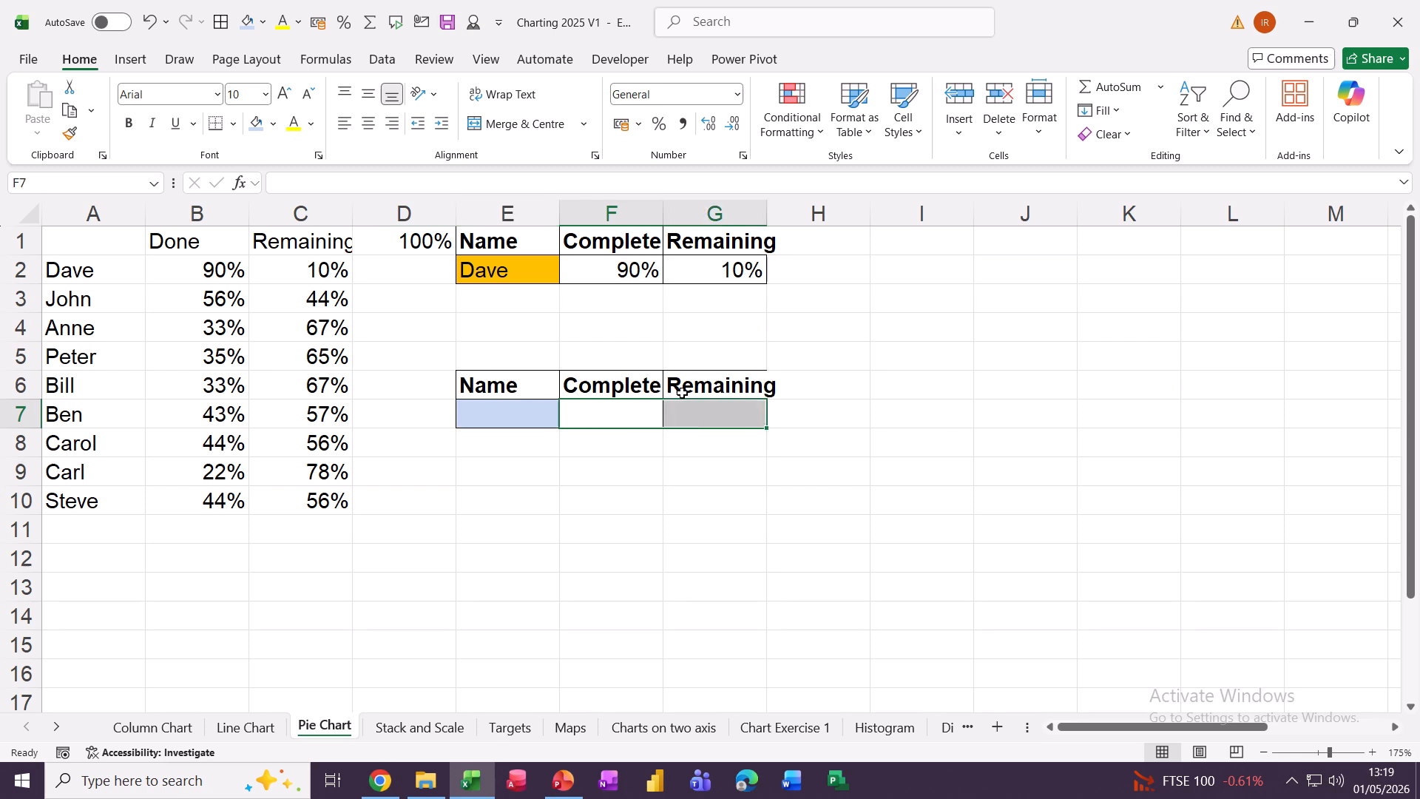
click(661, 126)
click(511, 420)
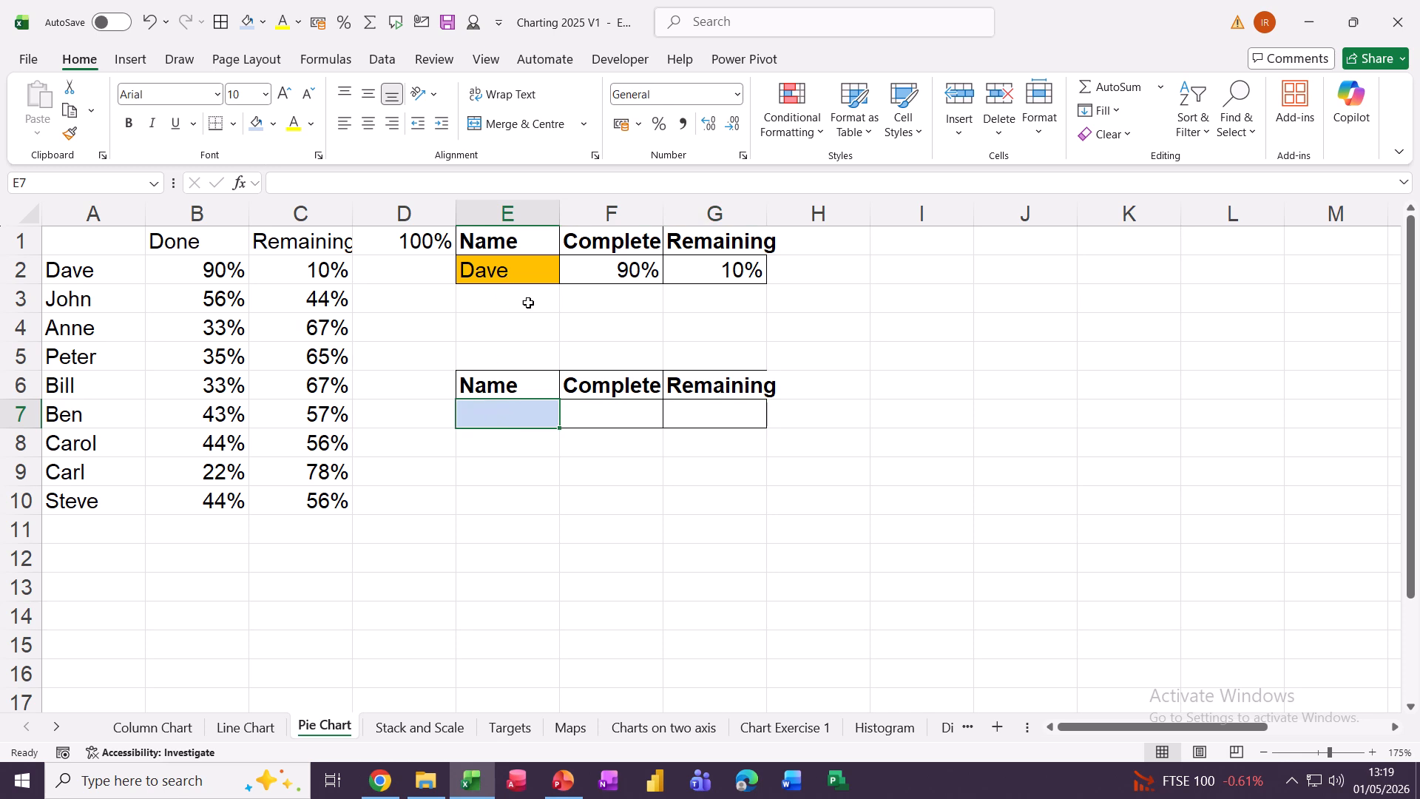
Check which names the existing drop-down list in E2 offers.
click(511, 270)
click(566, 277)
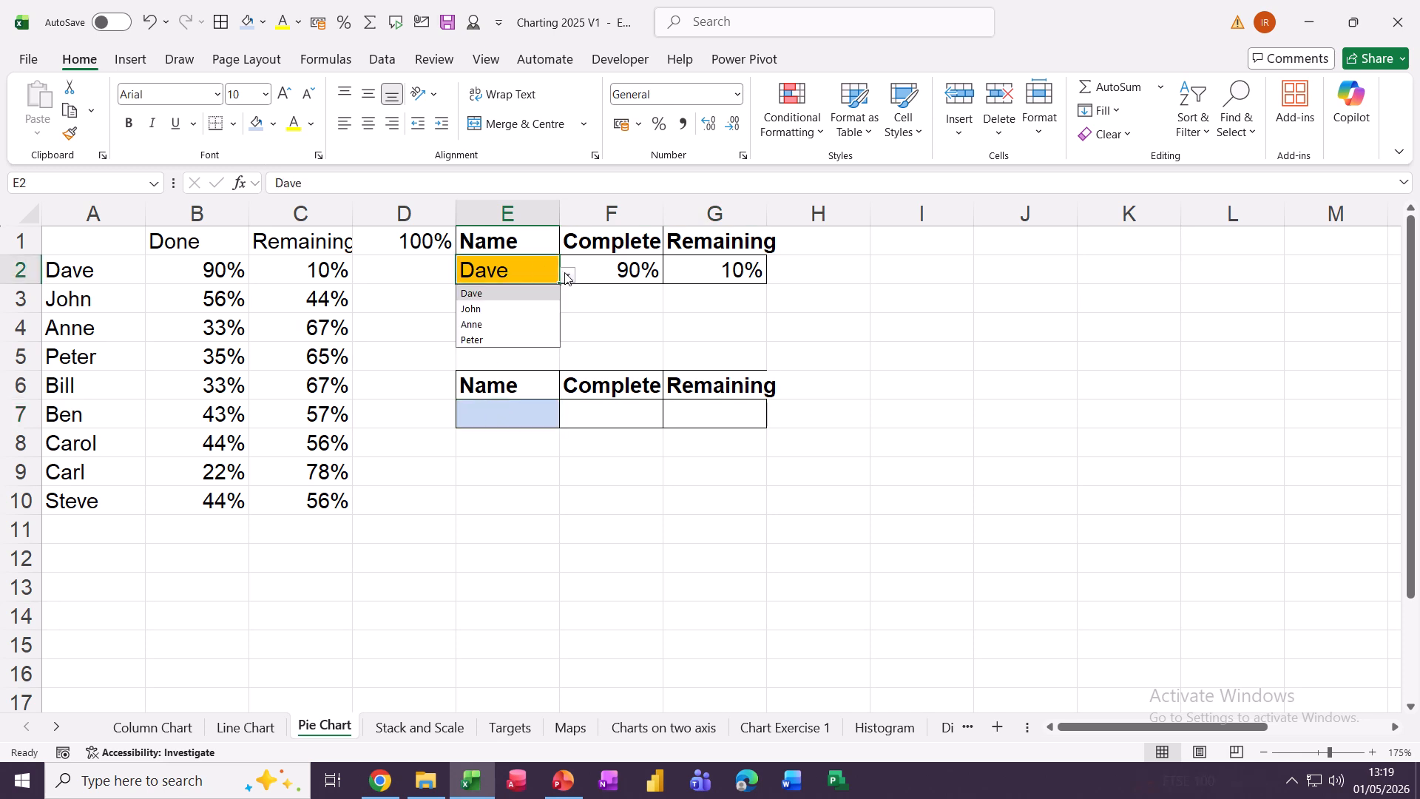
click(567, 277)
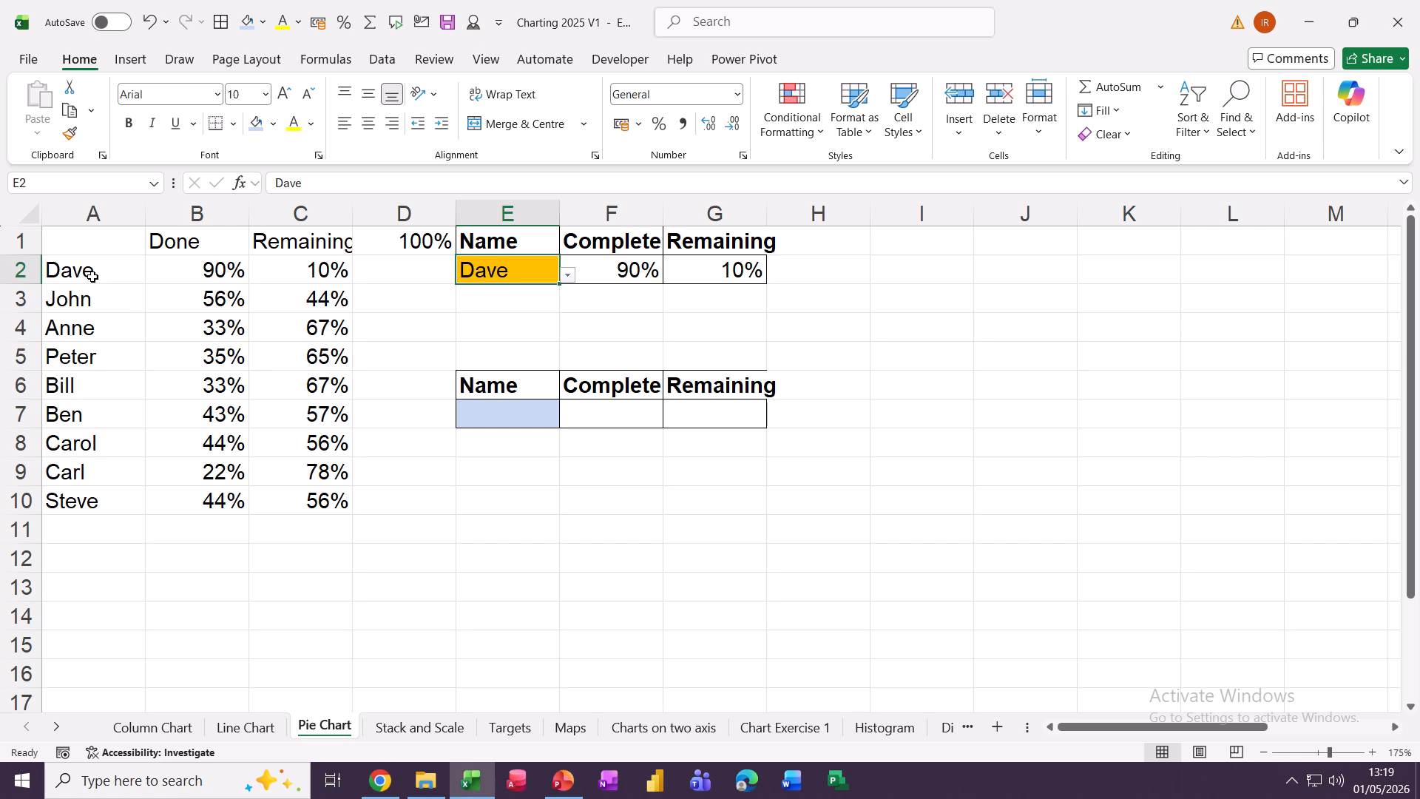
Add a list data validation drop-down to cell E7 using the names in =$A$2:$A$10 as its source.
click(491, 415)
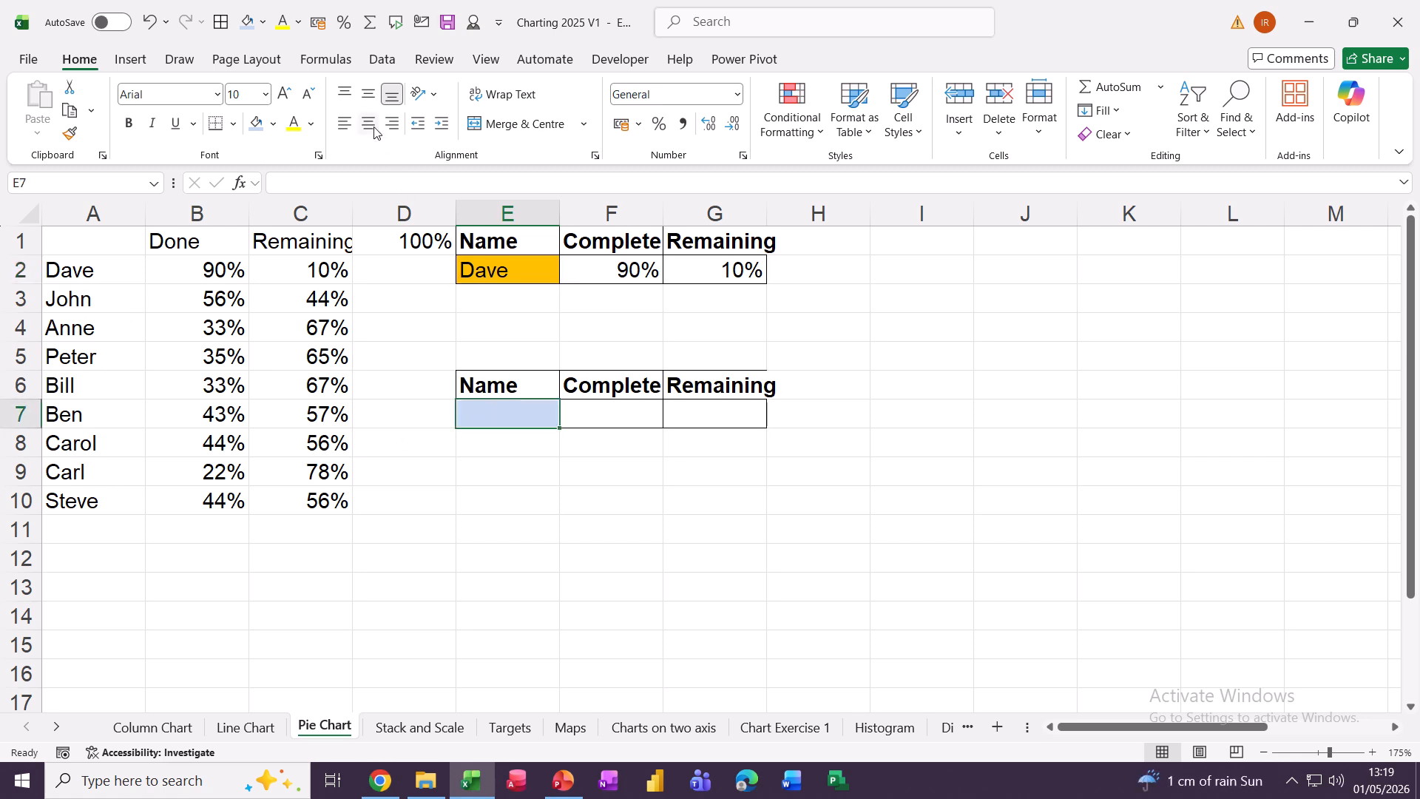
click(382, 61)
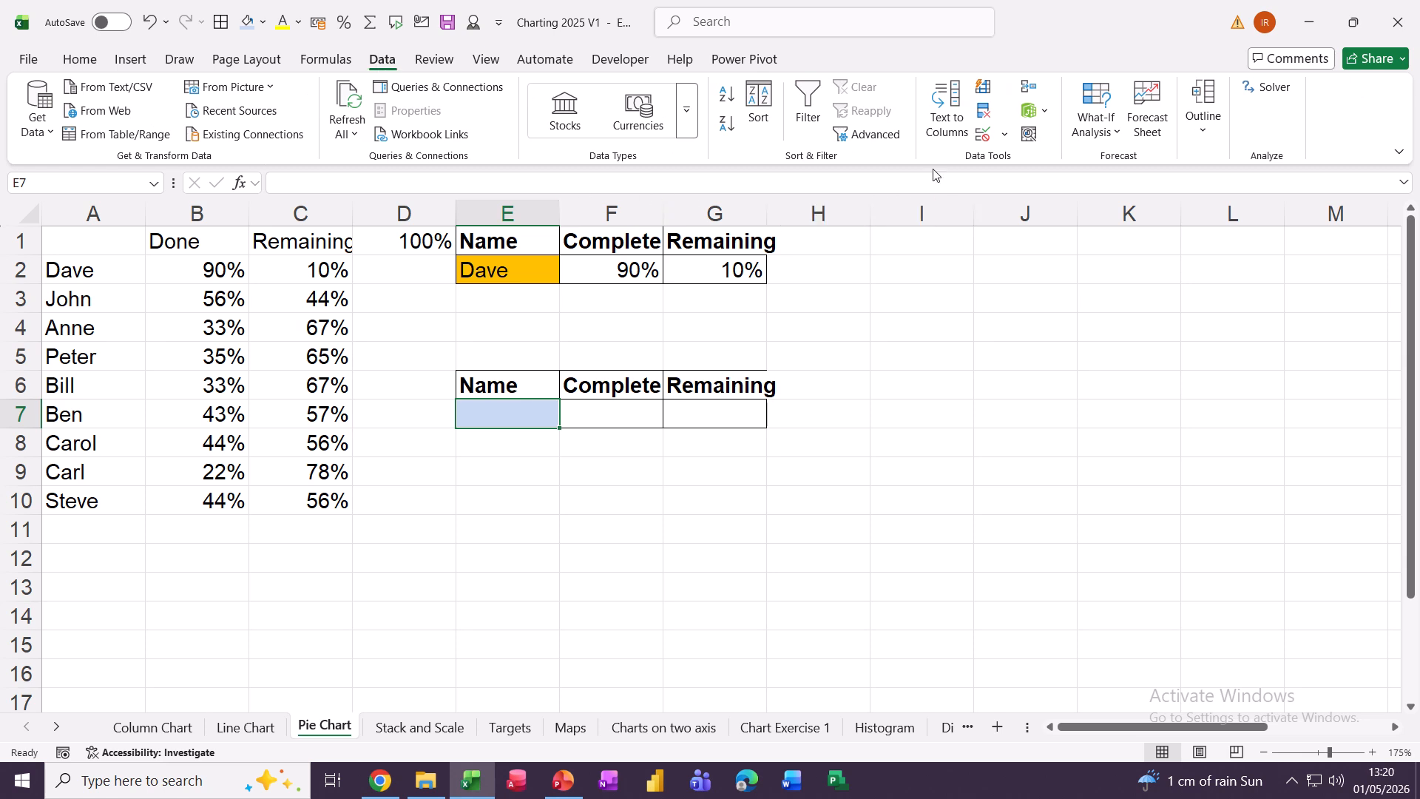
click(988, 137)
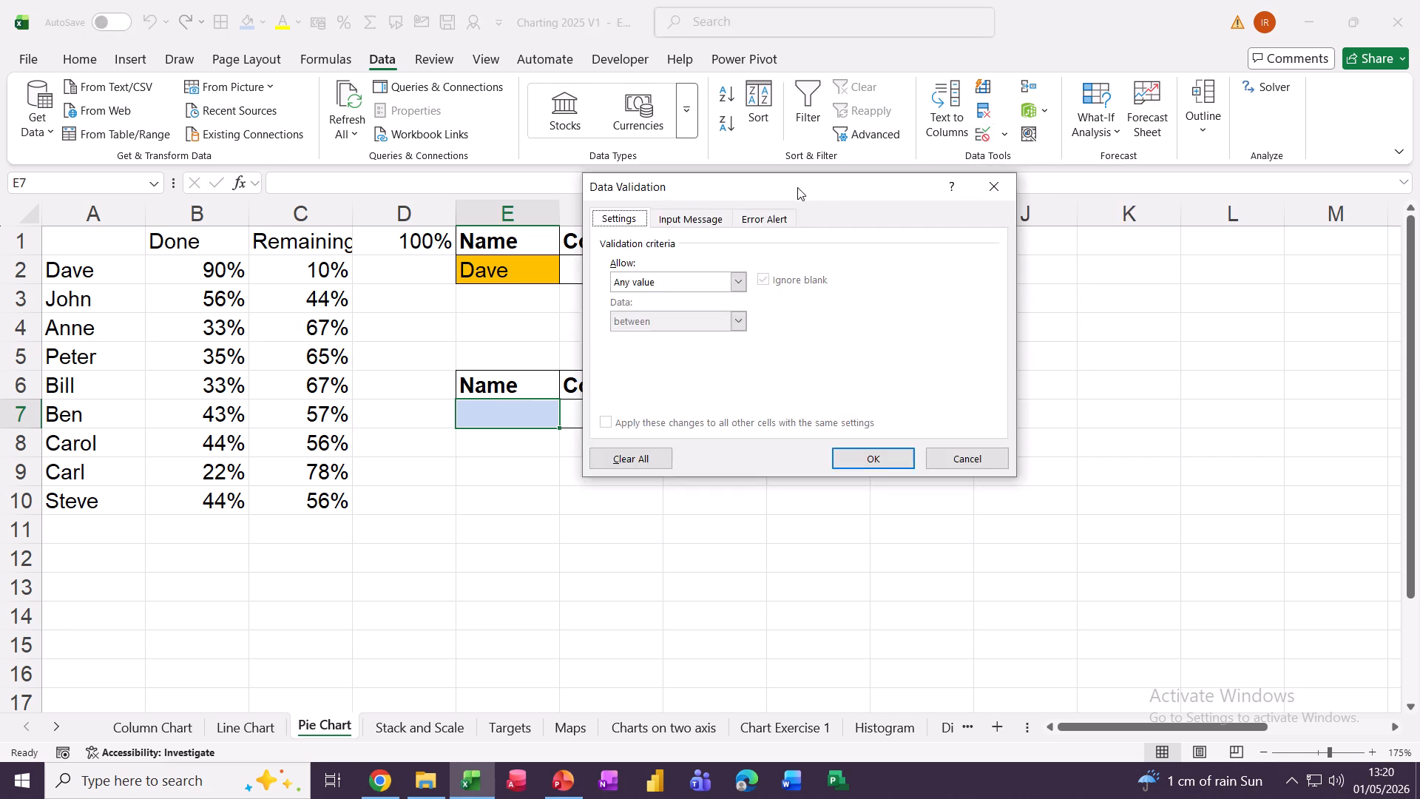
drag(799, 186, 862, 94)
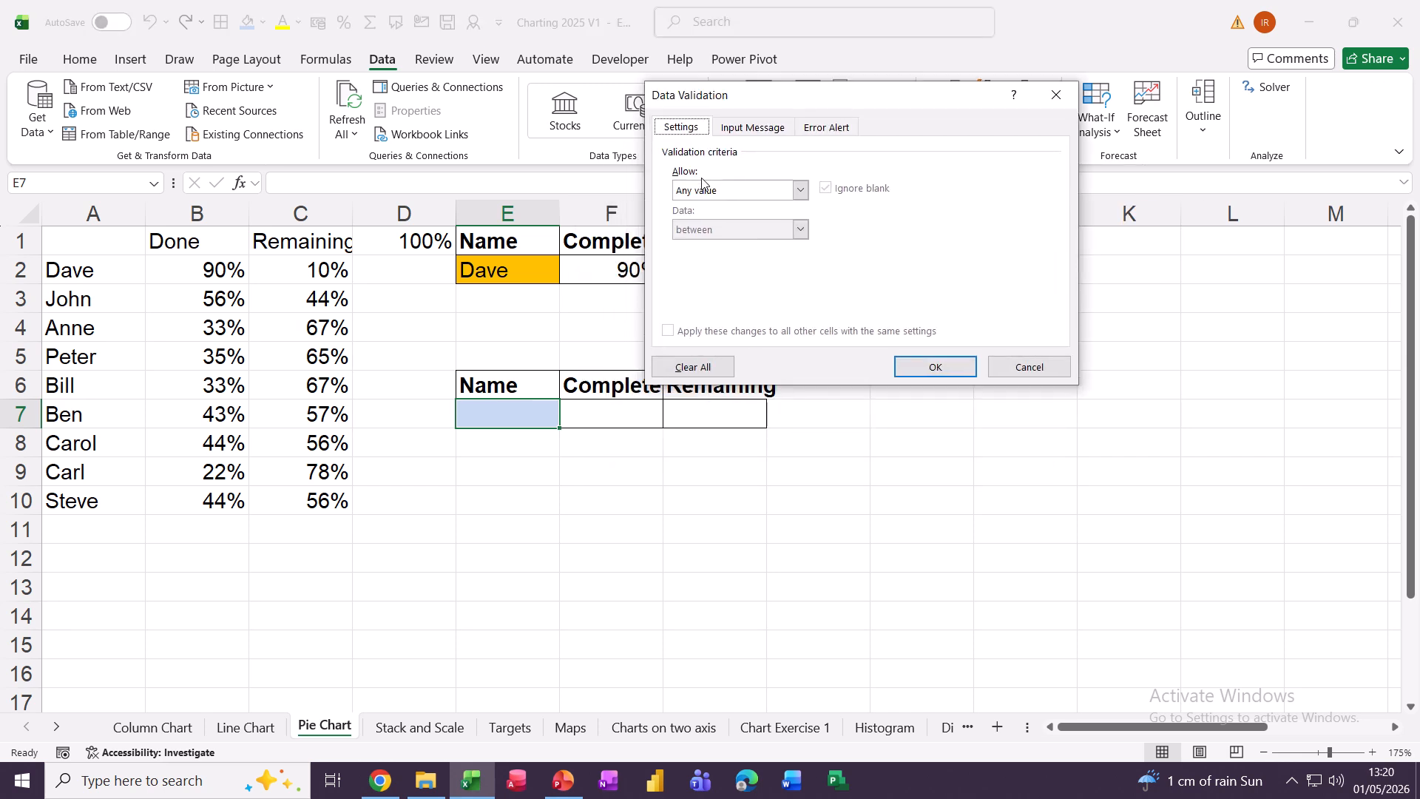
click(802, 197)
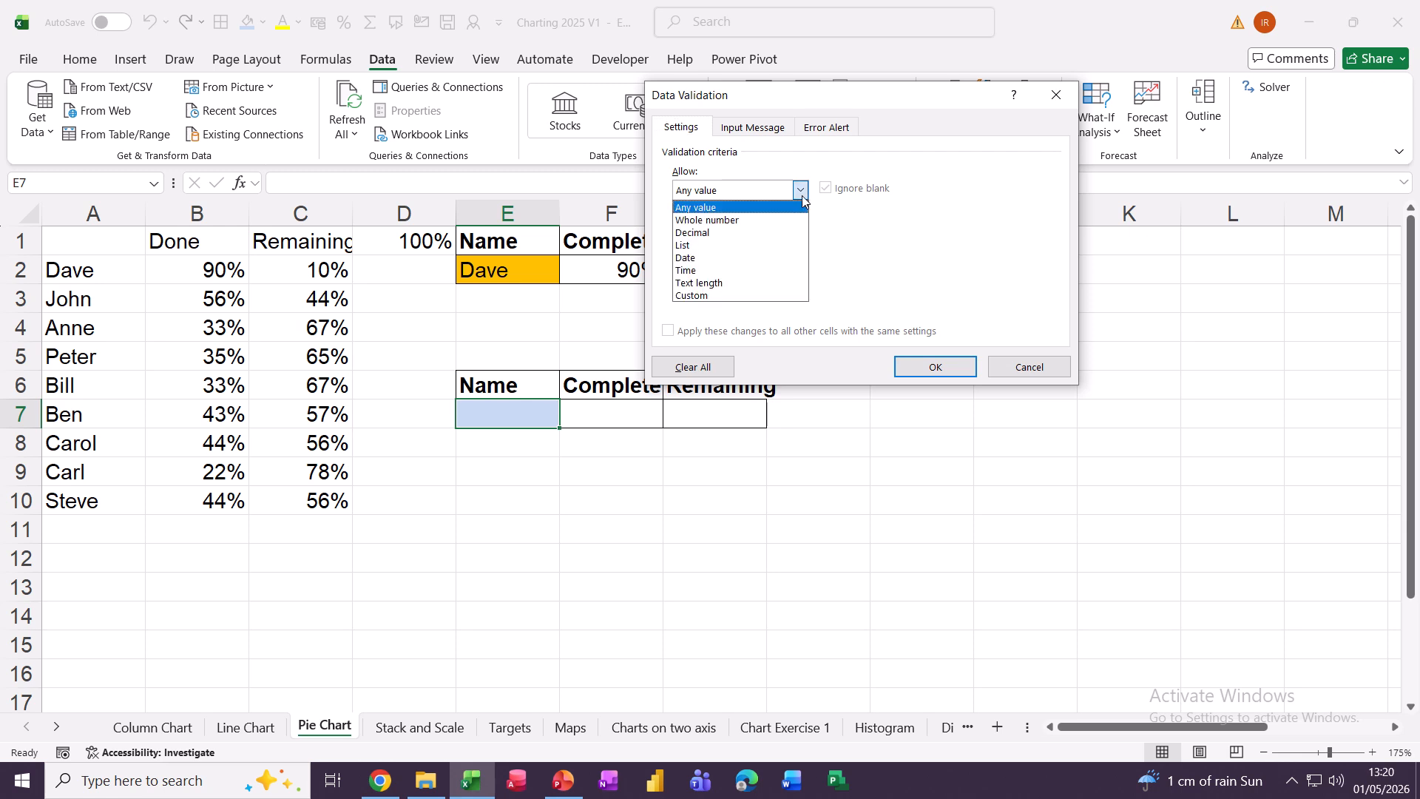
click(725, 245)
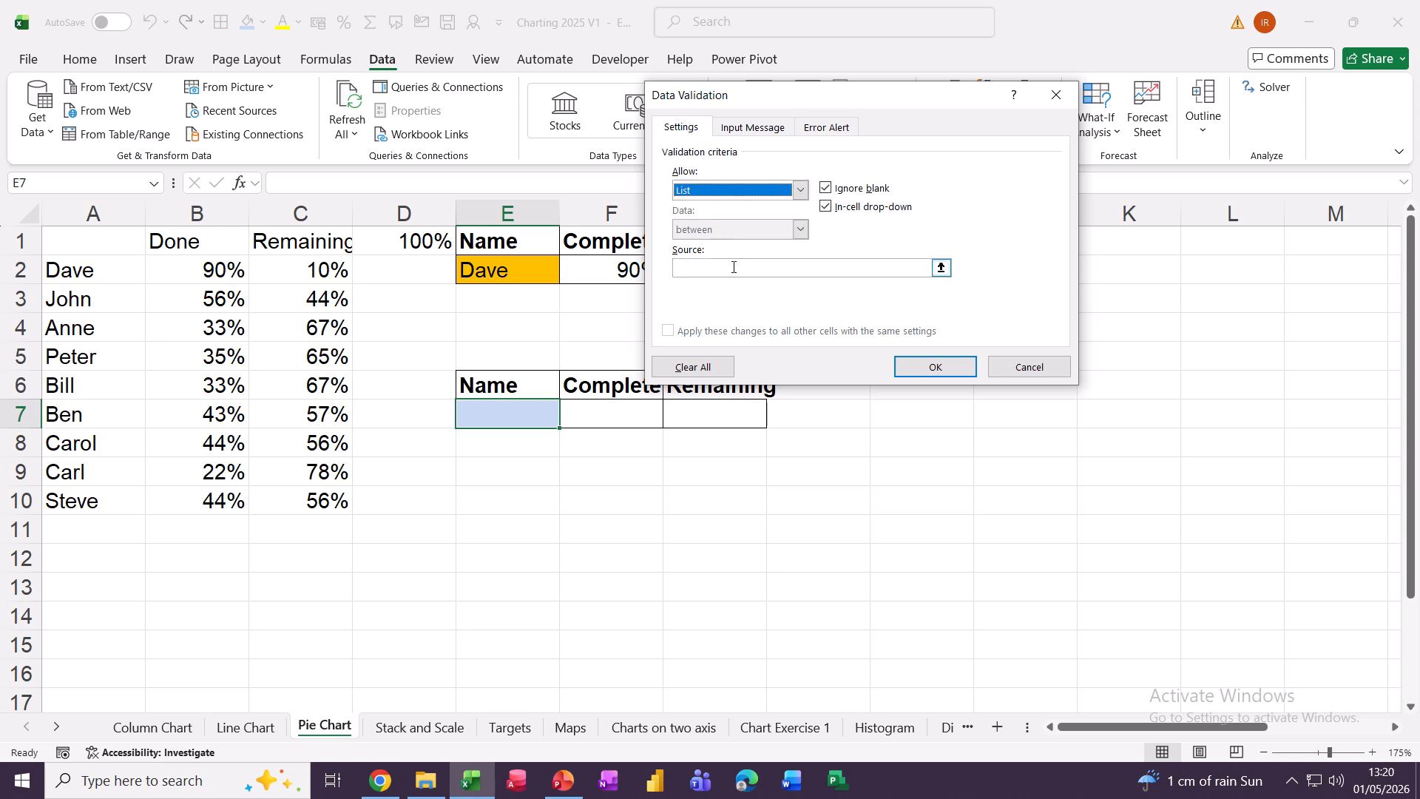
click(732, 270)
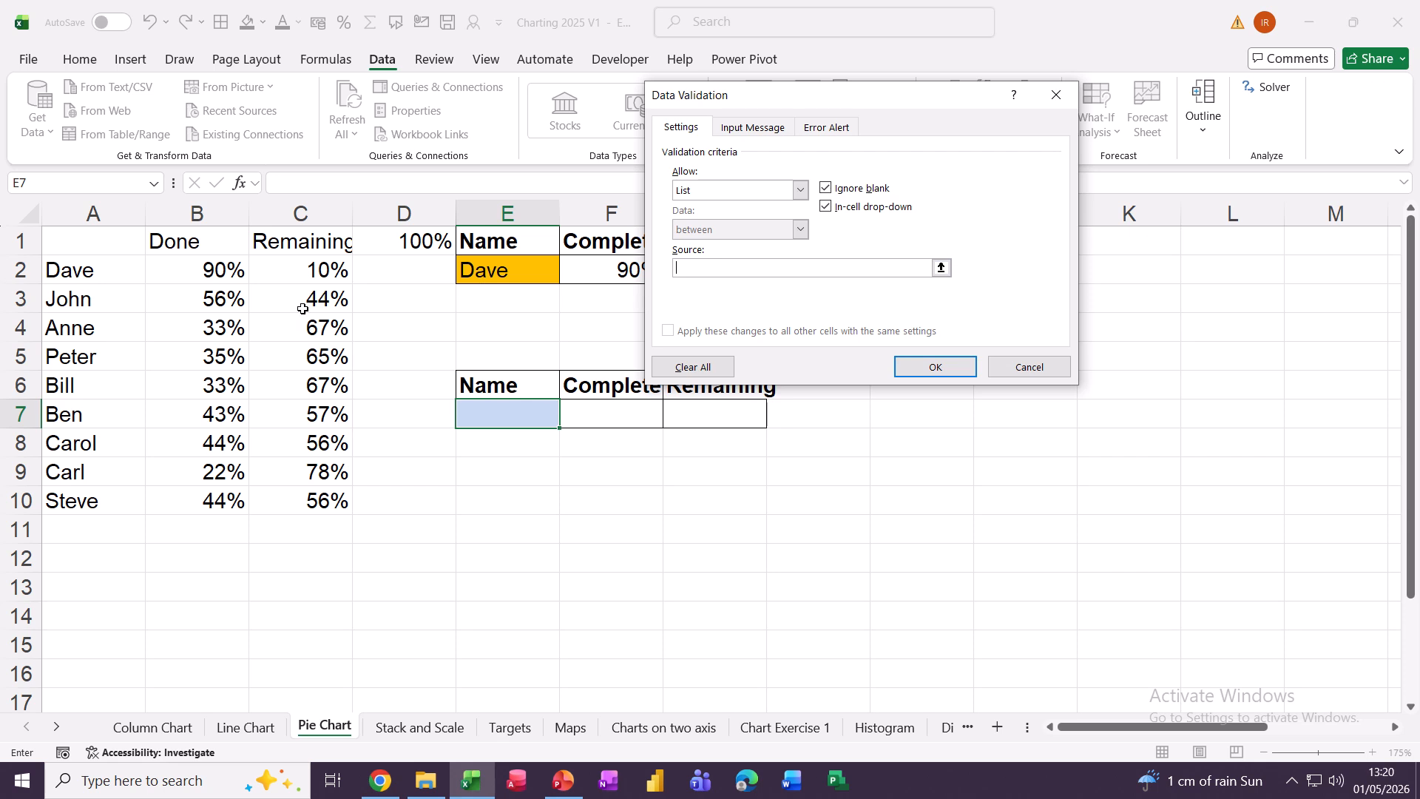
drag(81, 277, 68, 498)
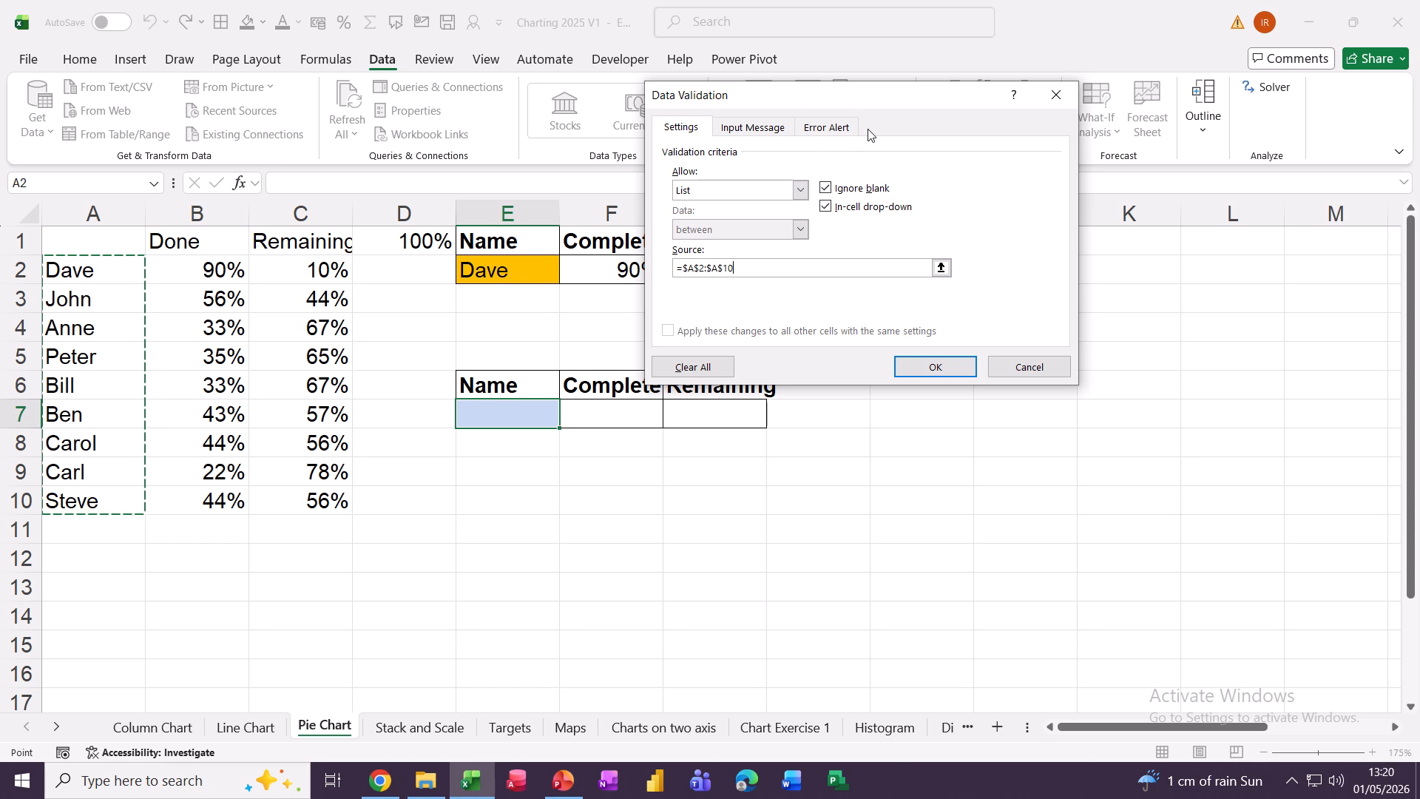
click(915, 370)
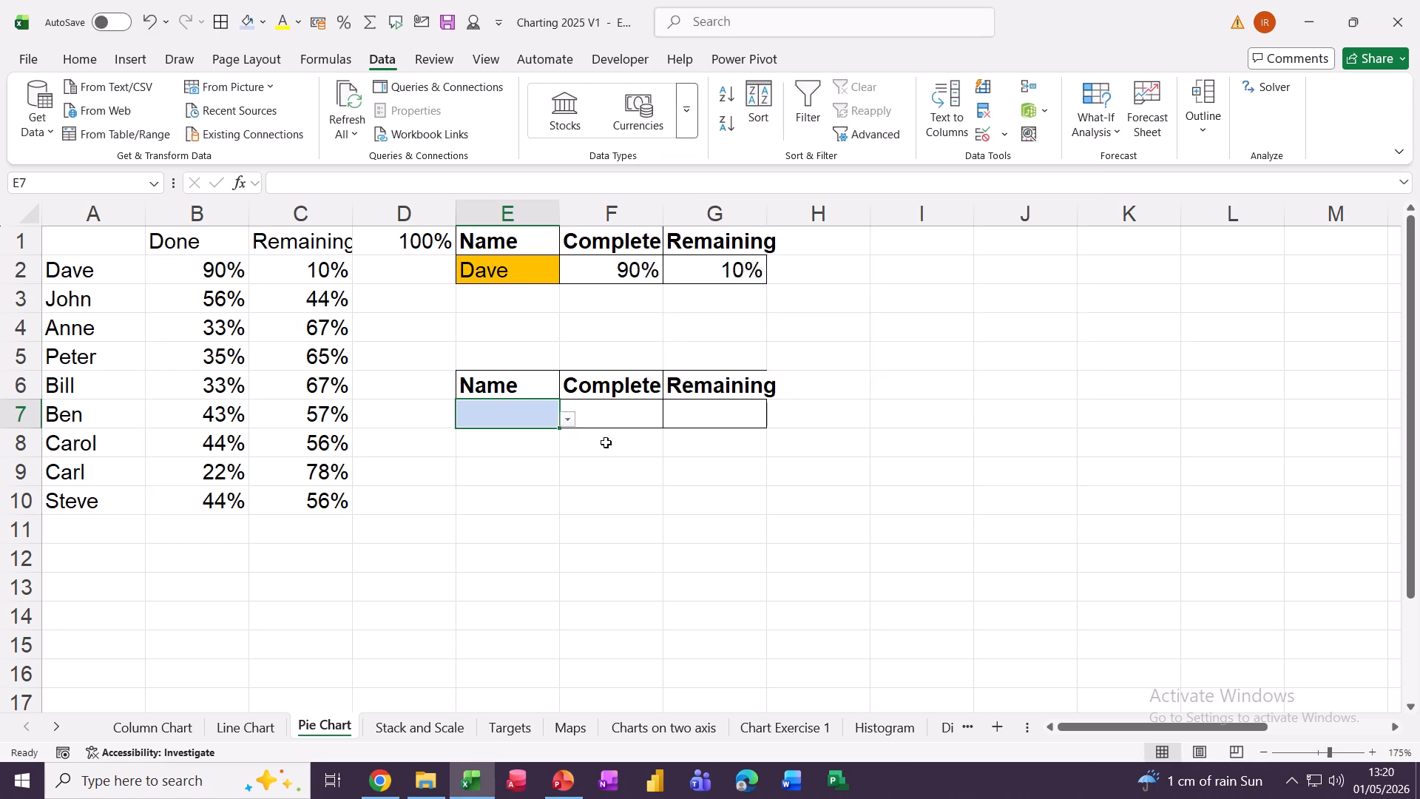
Choose the third name in E7's drop-down list and select the matching record in A4:C4.
click(570, 424)
click(493, 466)
click(85, 330)
drag(85, 329, 279, 320)
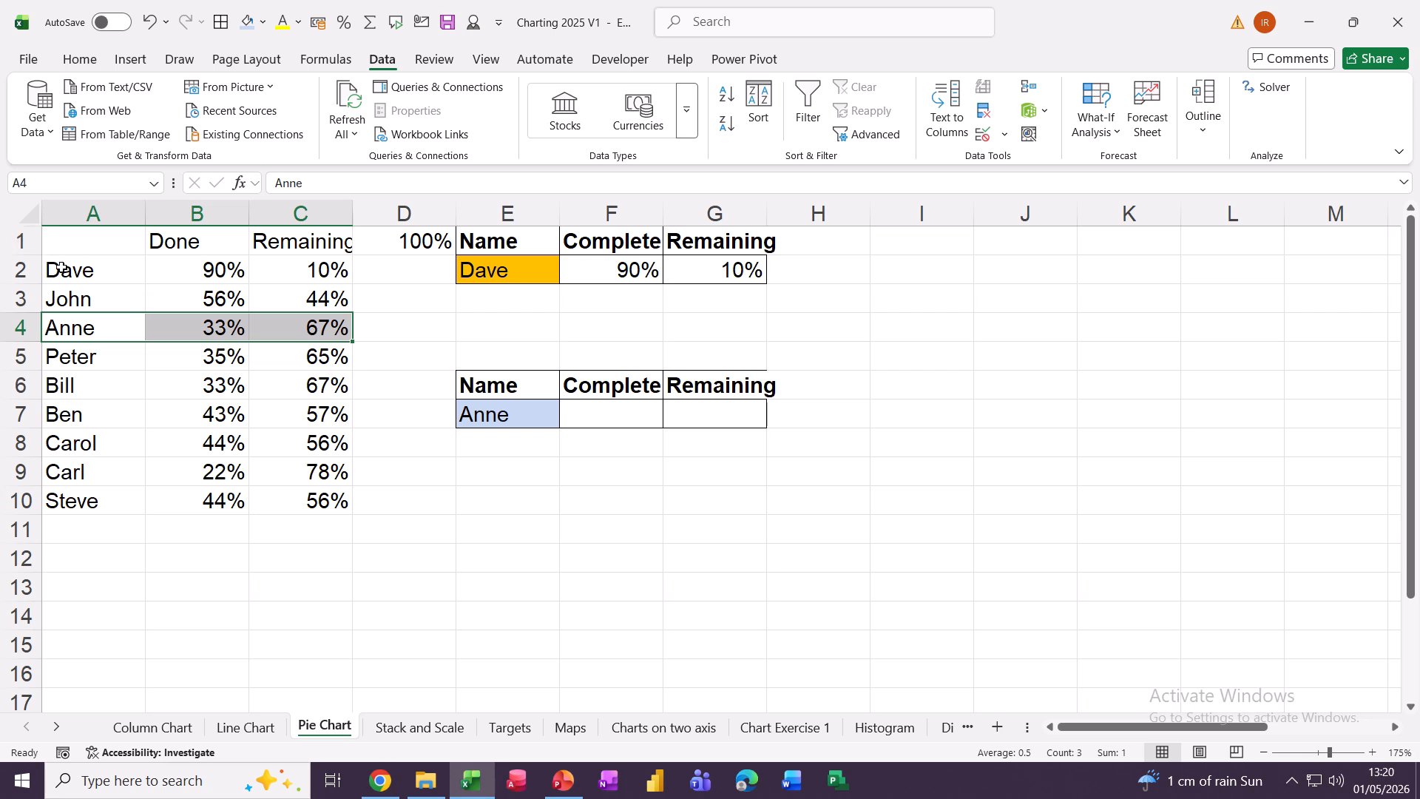
Create a formula-based conditional formatting rule for A2:C10 with the formula =$A2=$E$7.
drag(61, 268, 307, 492)
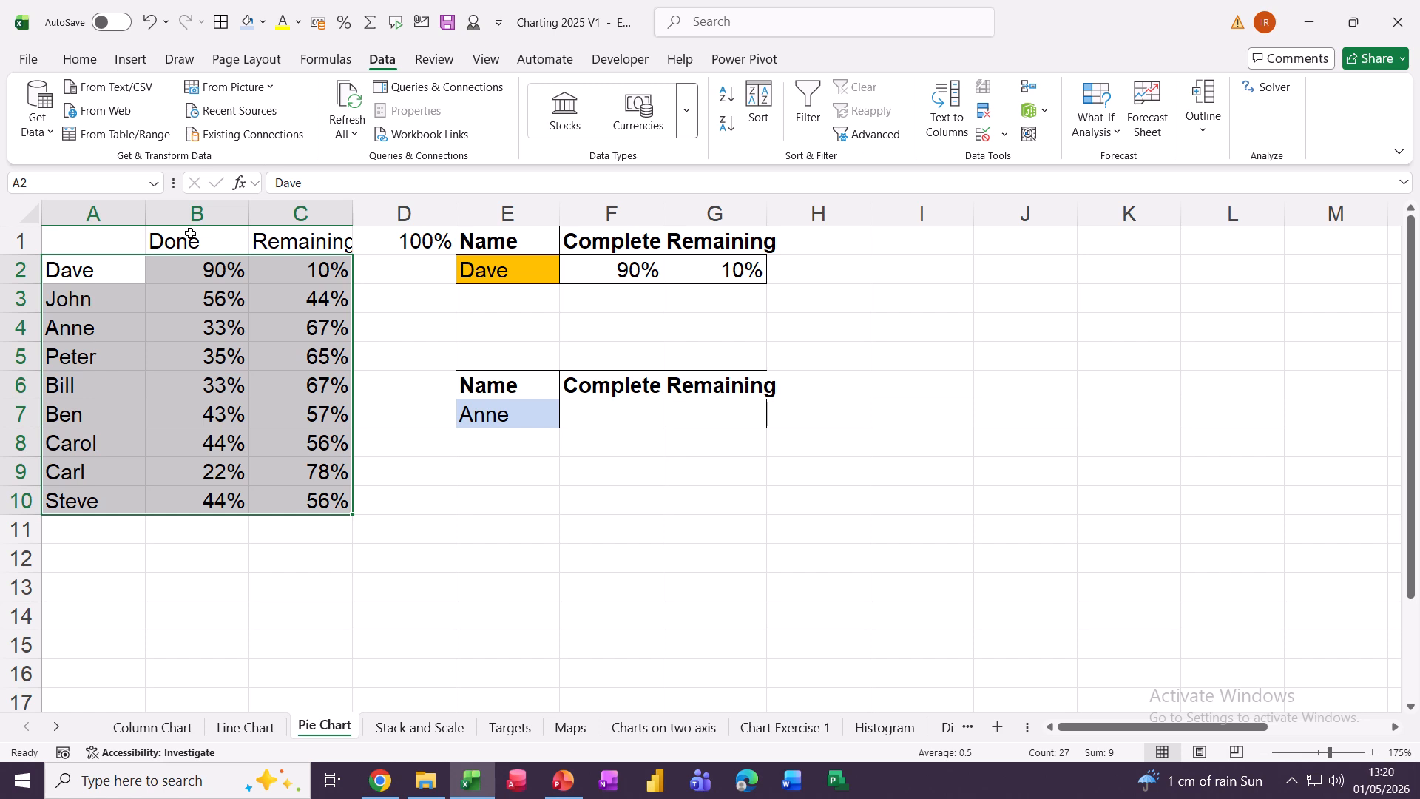
click(77, 59)
click(793, 104)
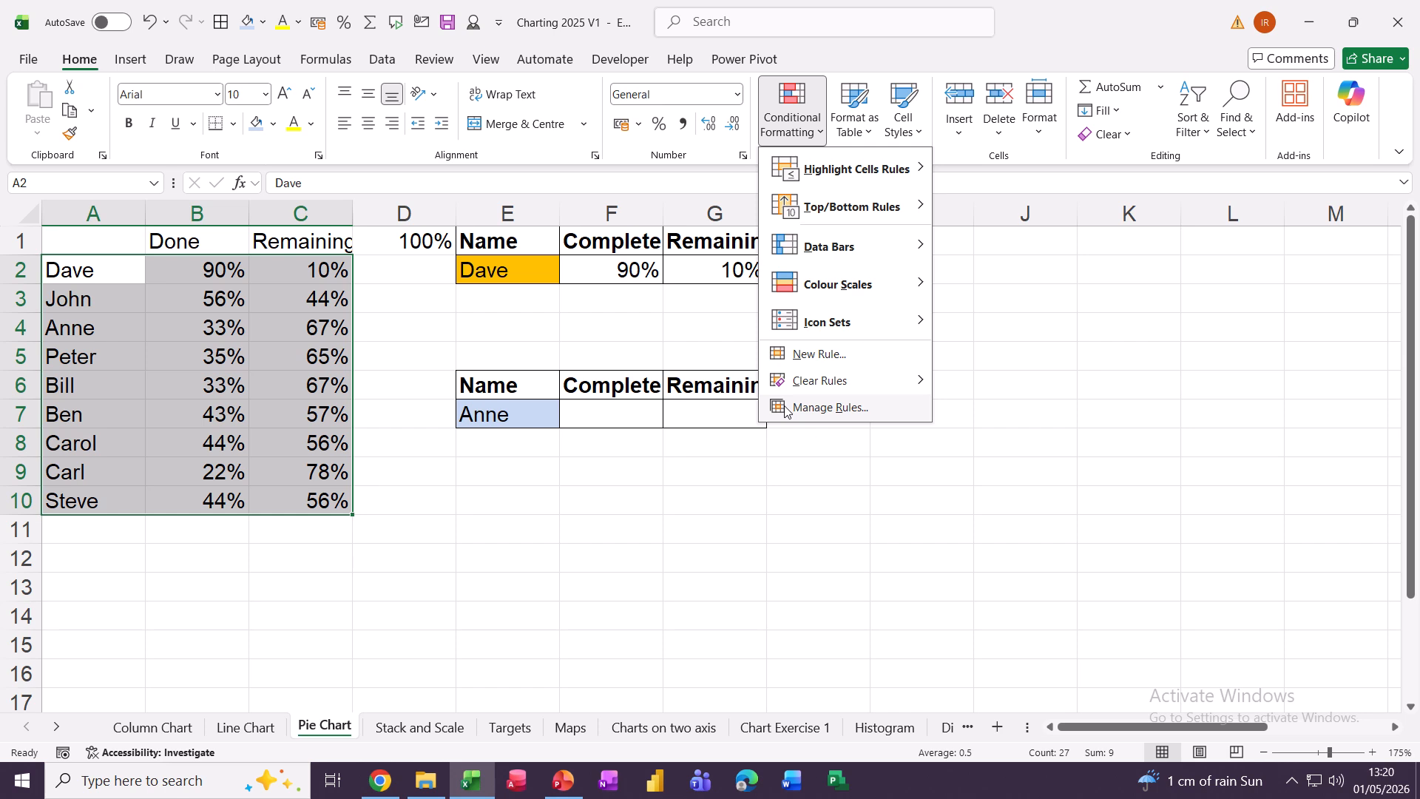
click(821, 406)
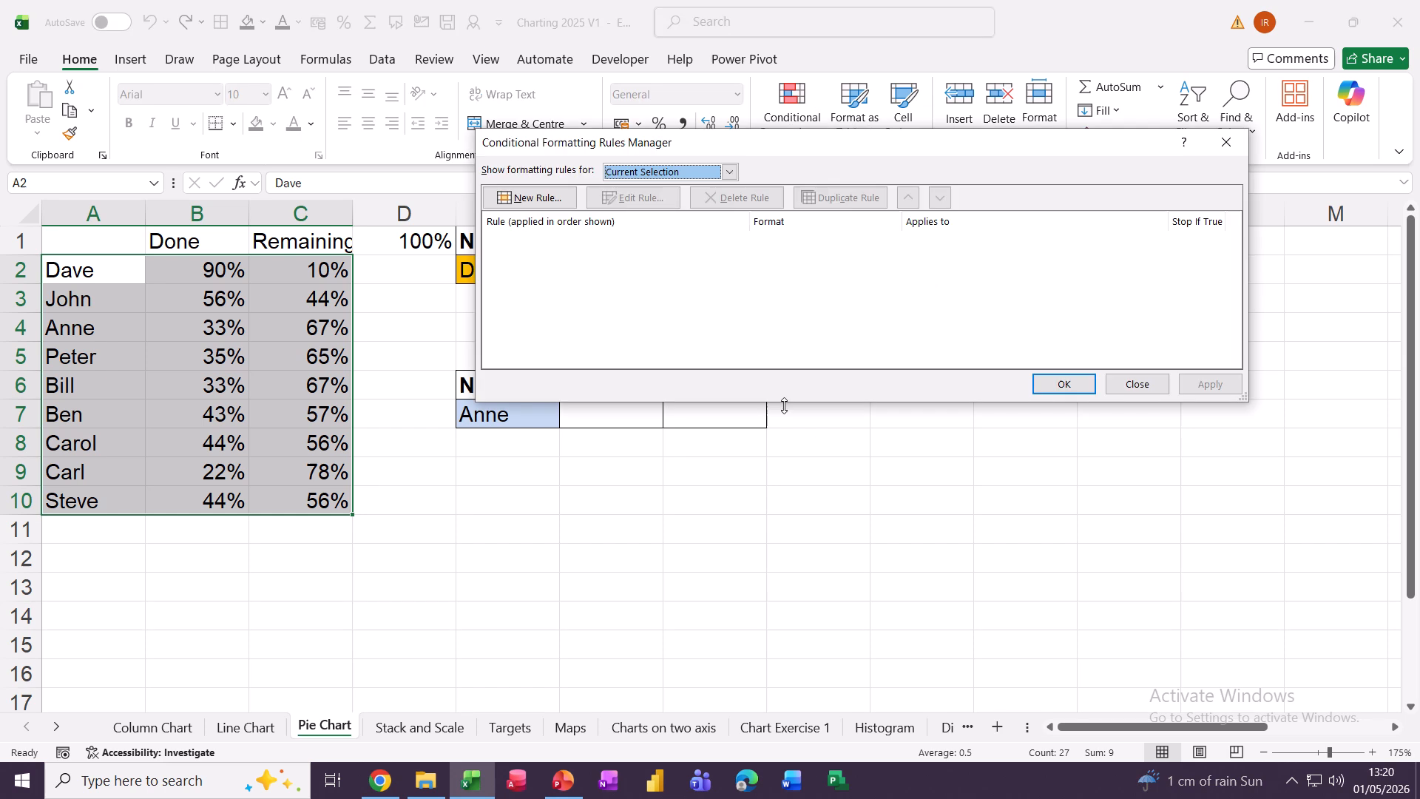
click(510, 198)
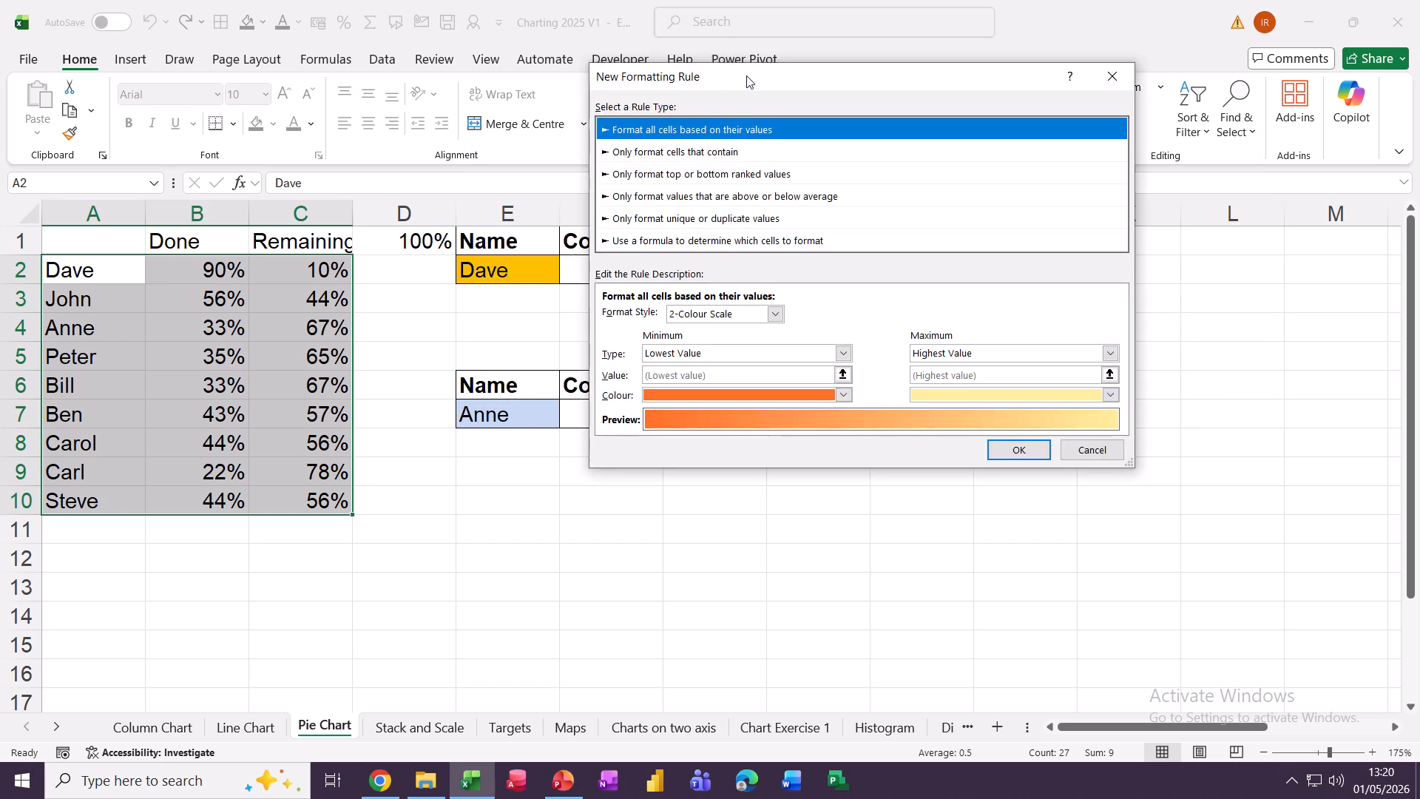
drag(746, 82, 784, 17)
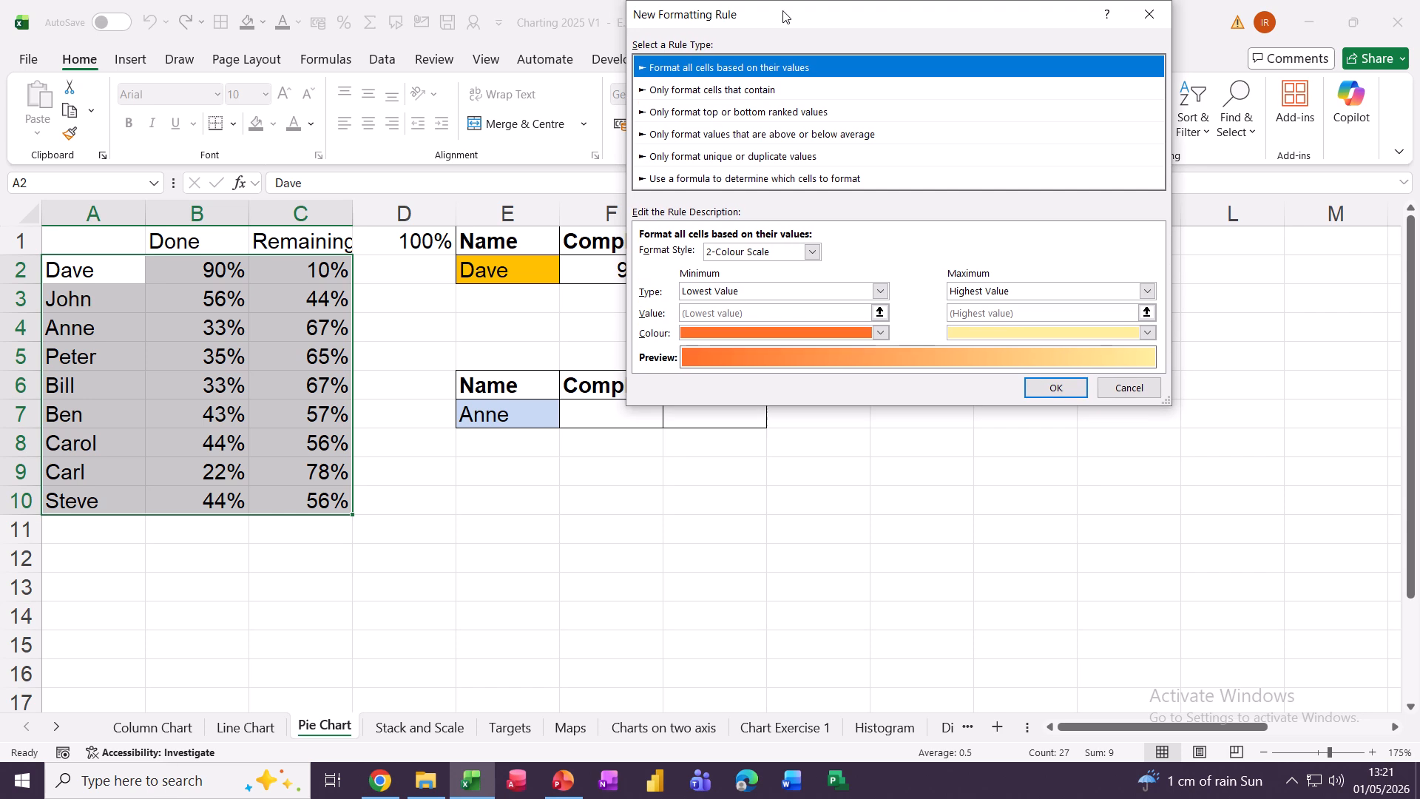
click(661, 182)
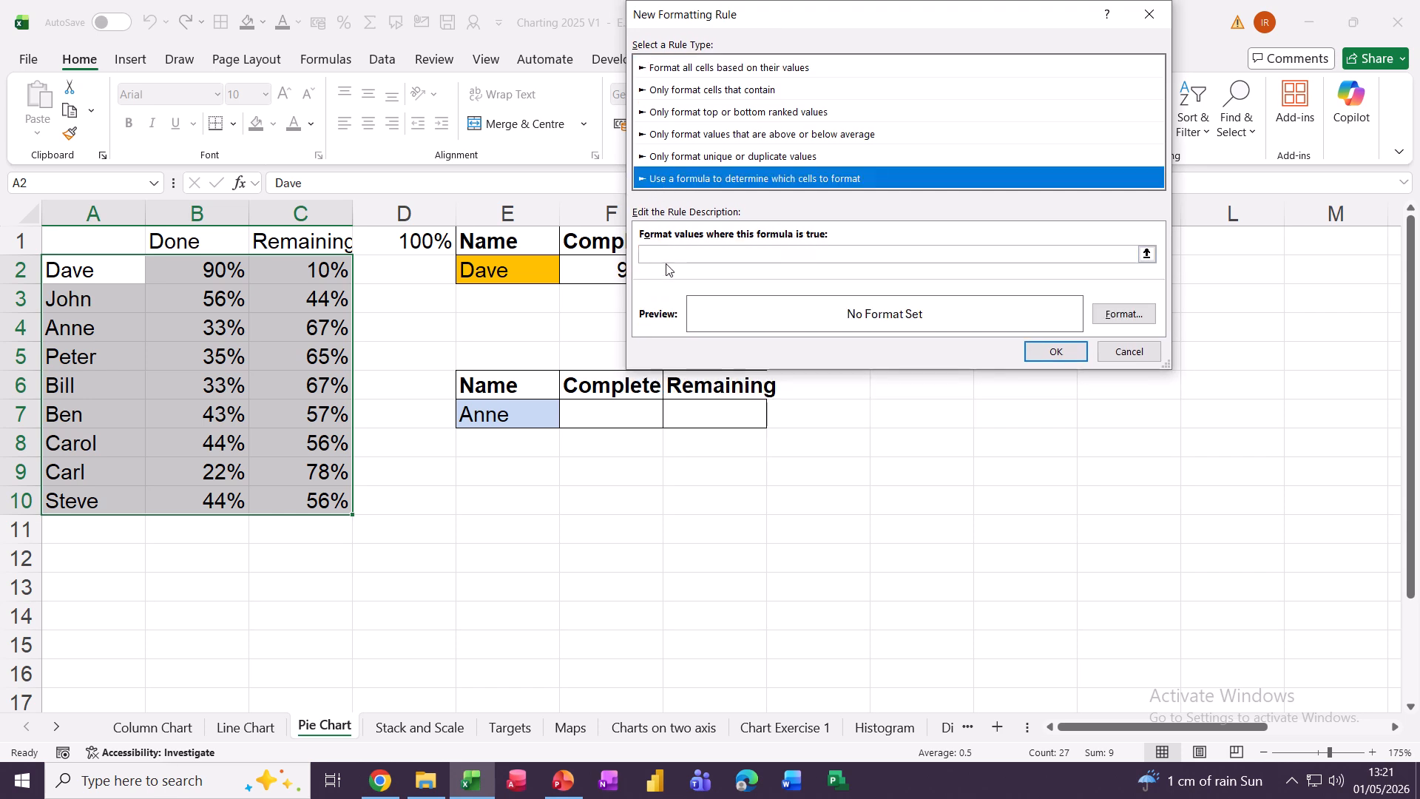
click(650, 258)
click(654, 257)
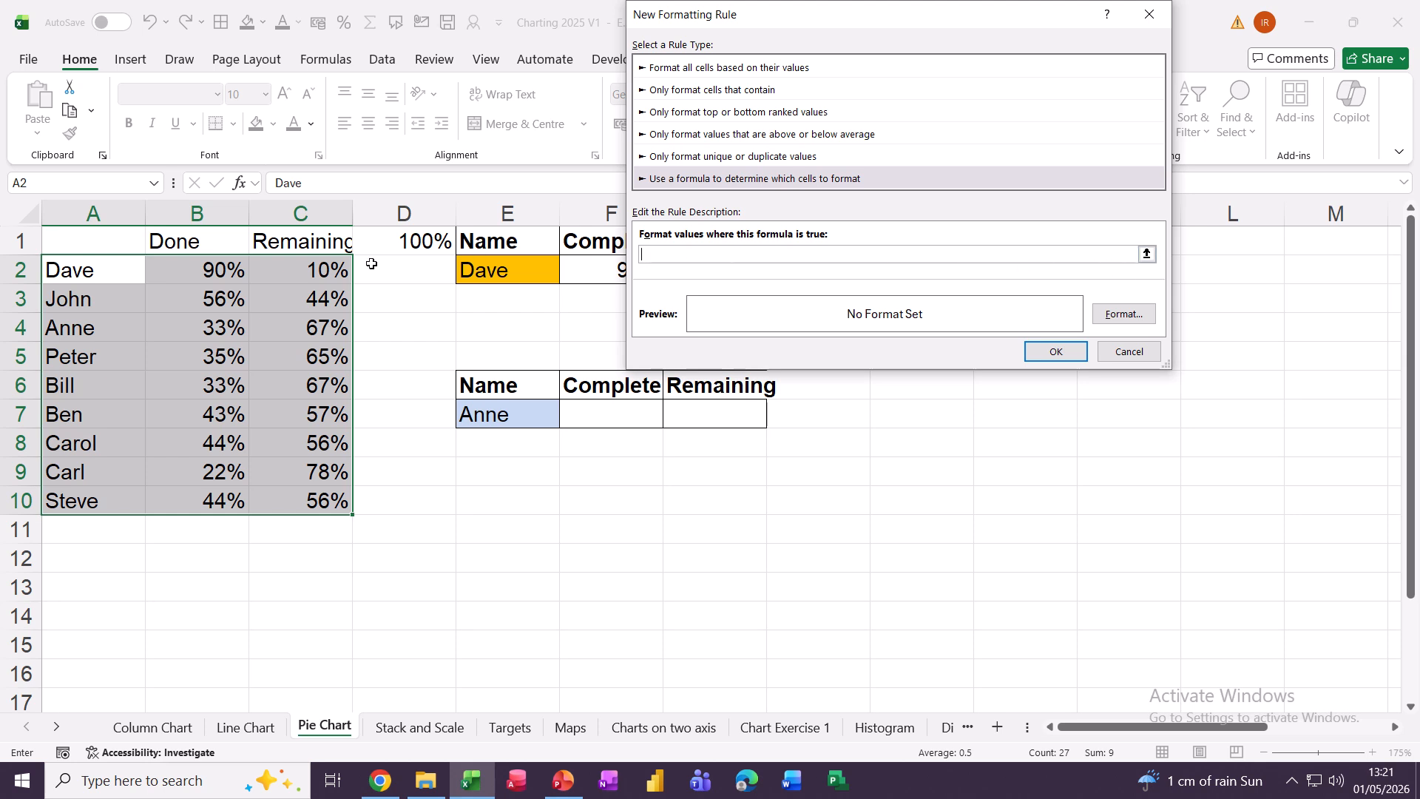
click(78, 273)
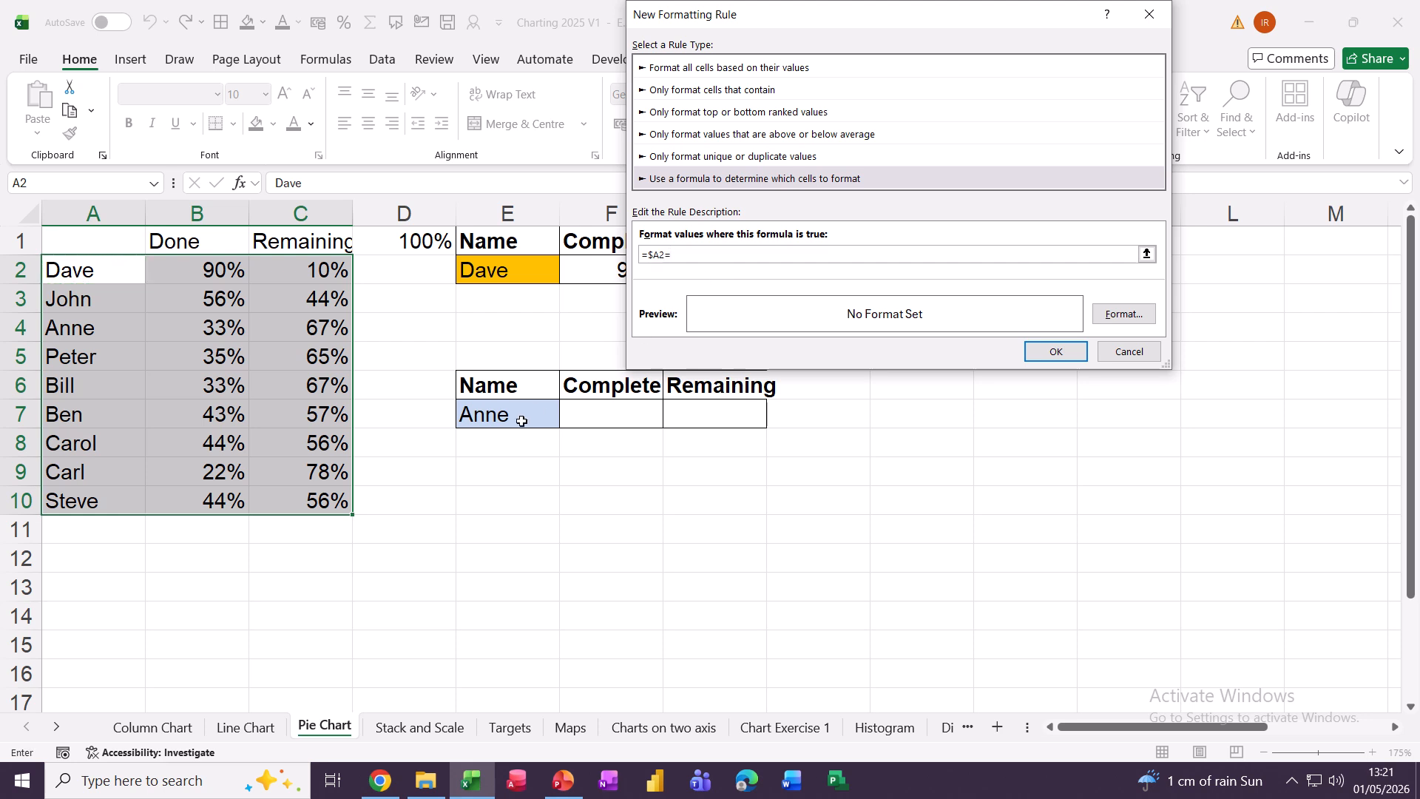
click(499, 416)
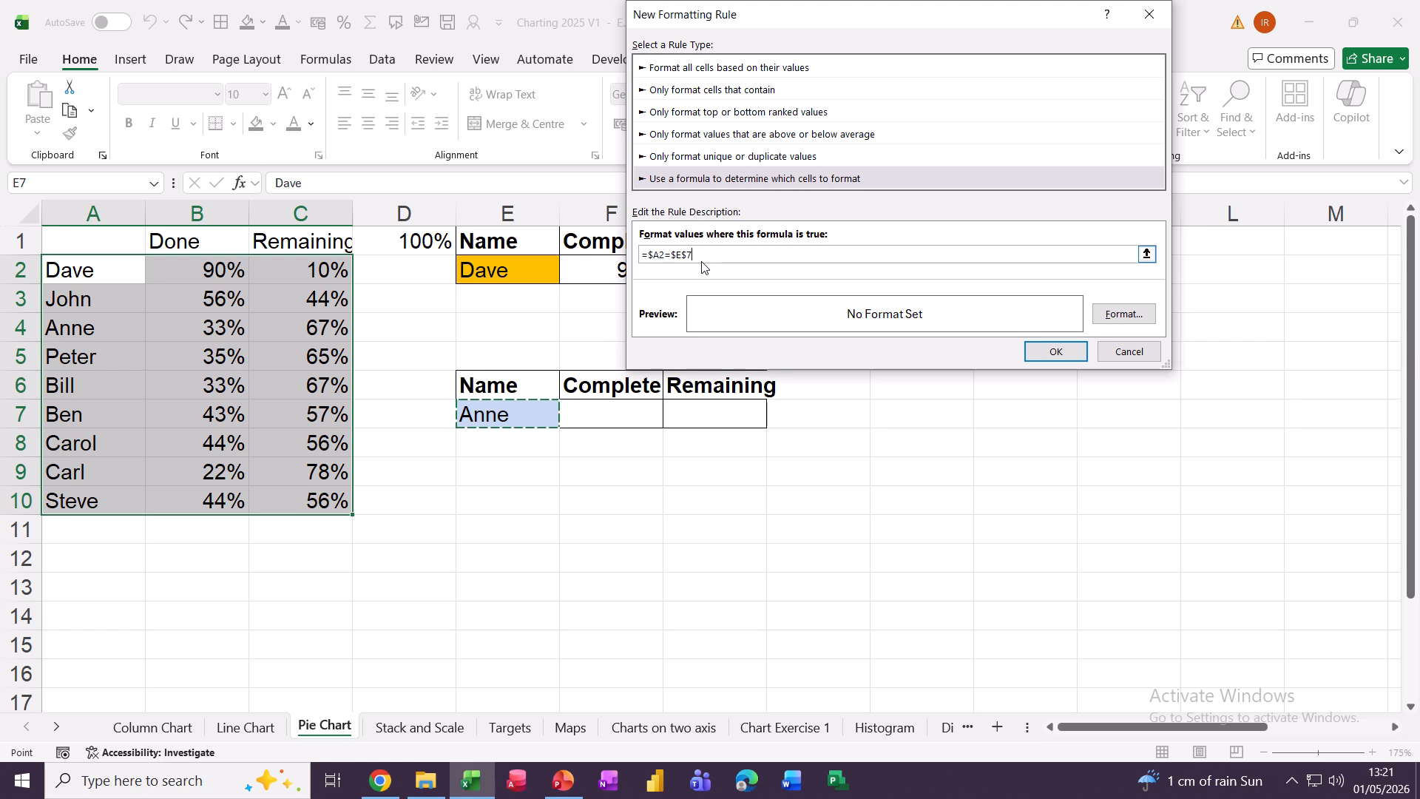
Give the new rule an orange fill and apply it to the staff records.
click(1115, 315)
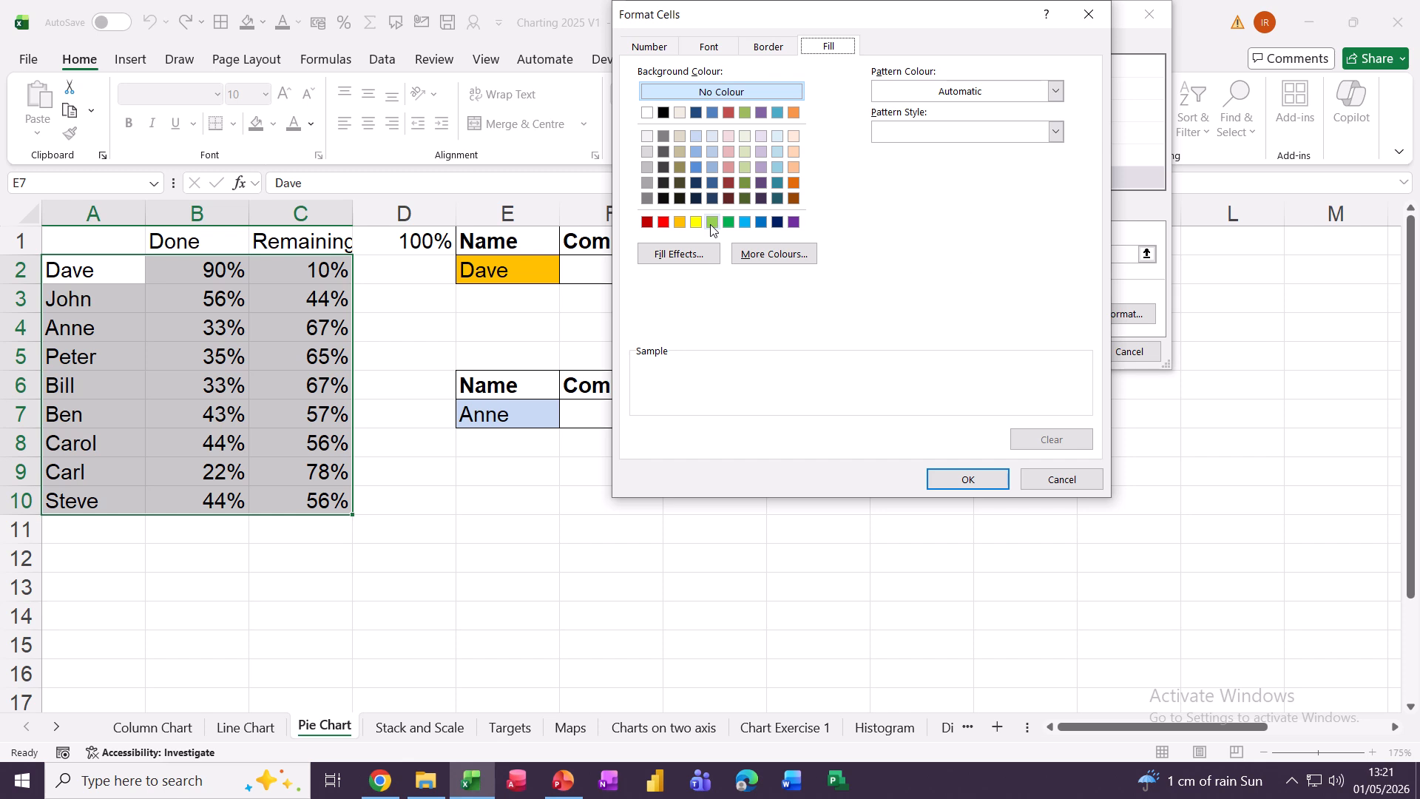
click(681, 223)
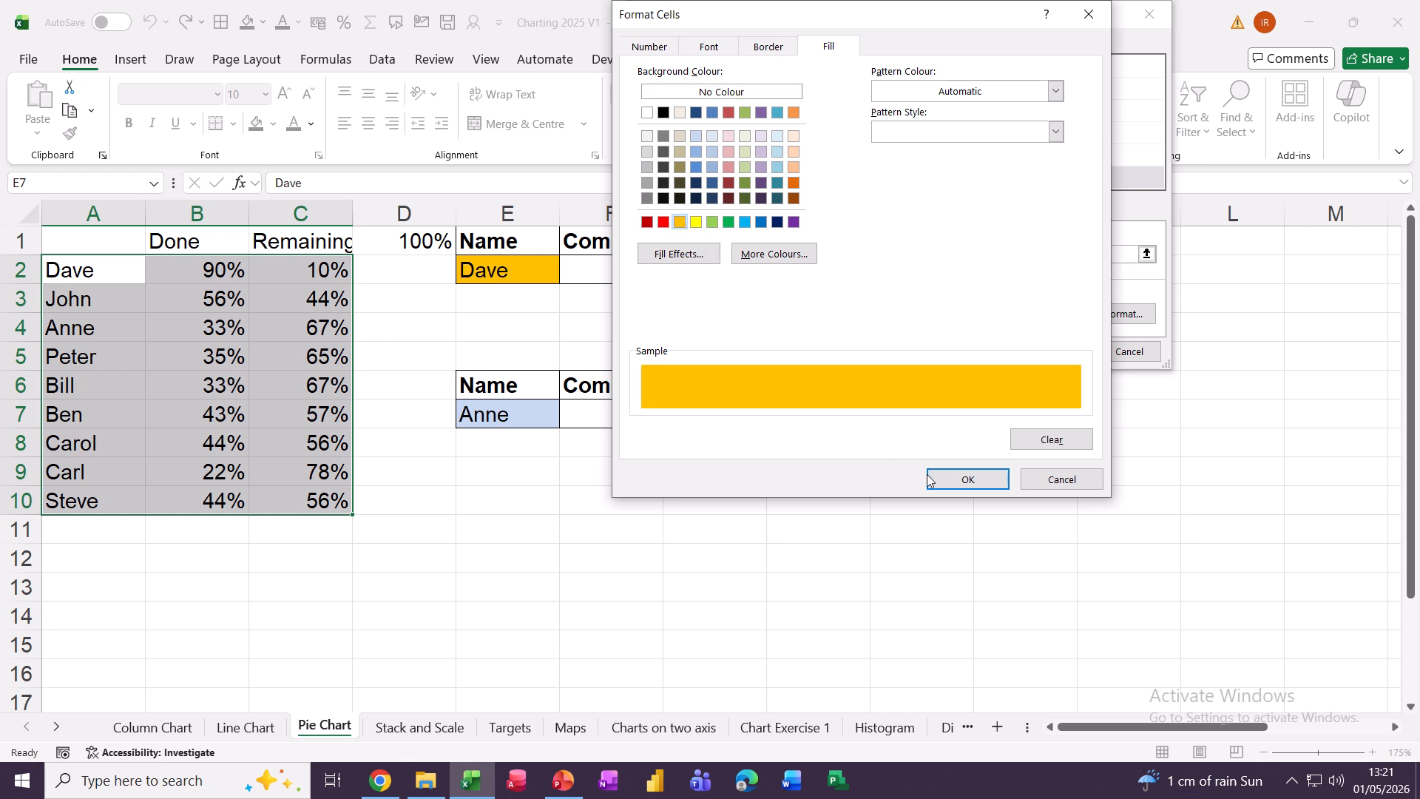
click(957, 480)
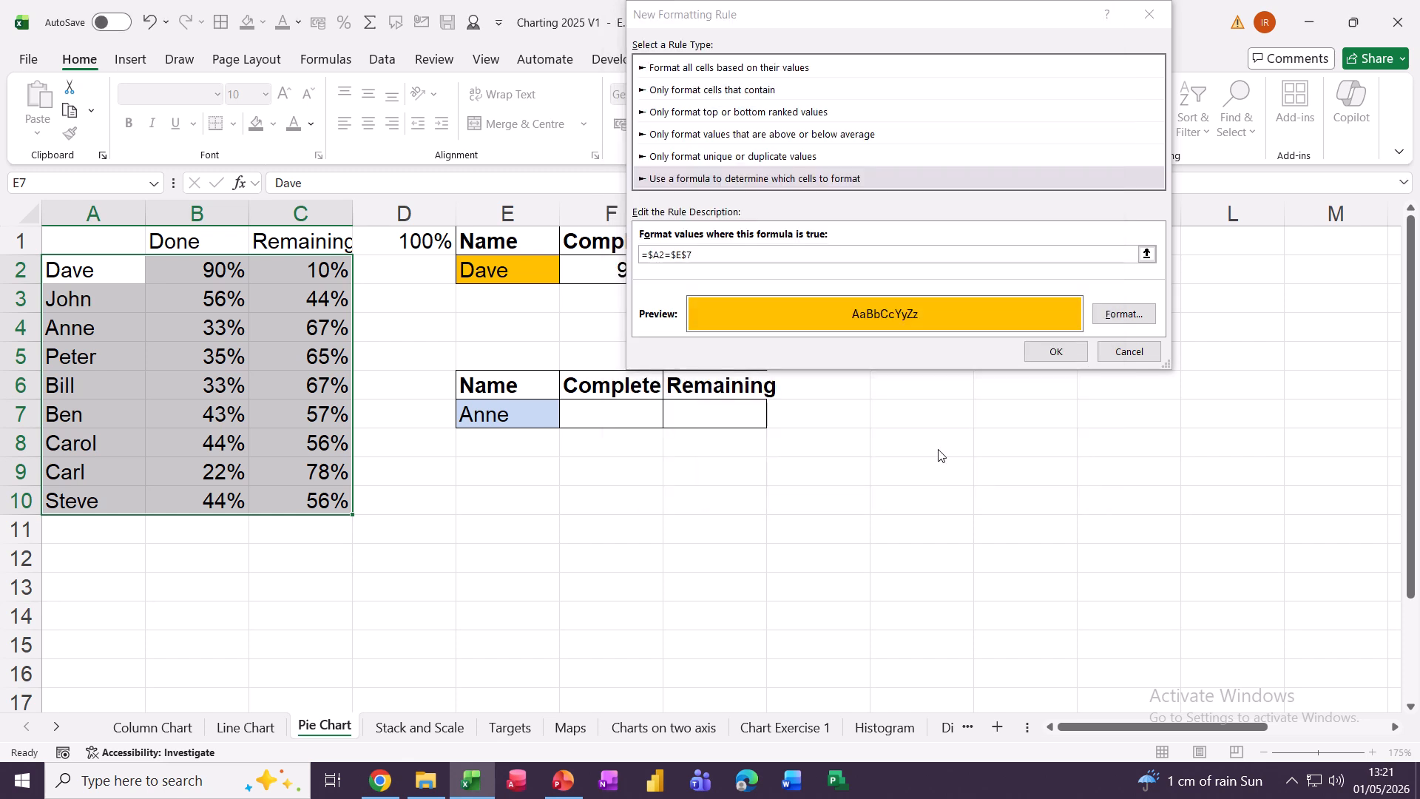
click(1049, 355)
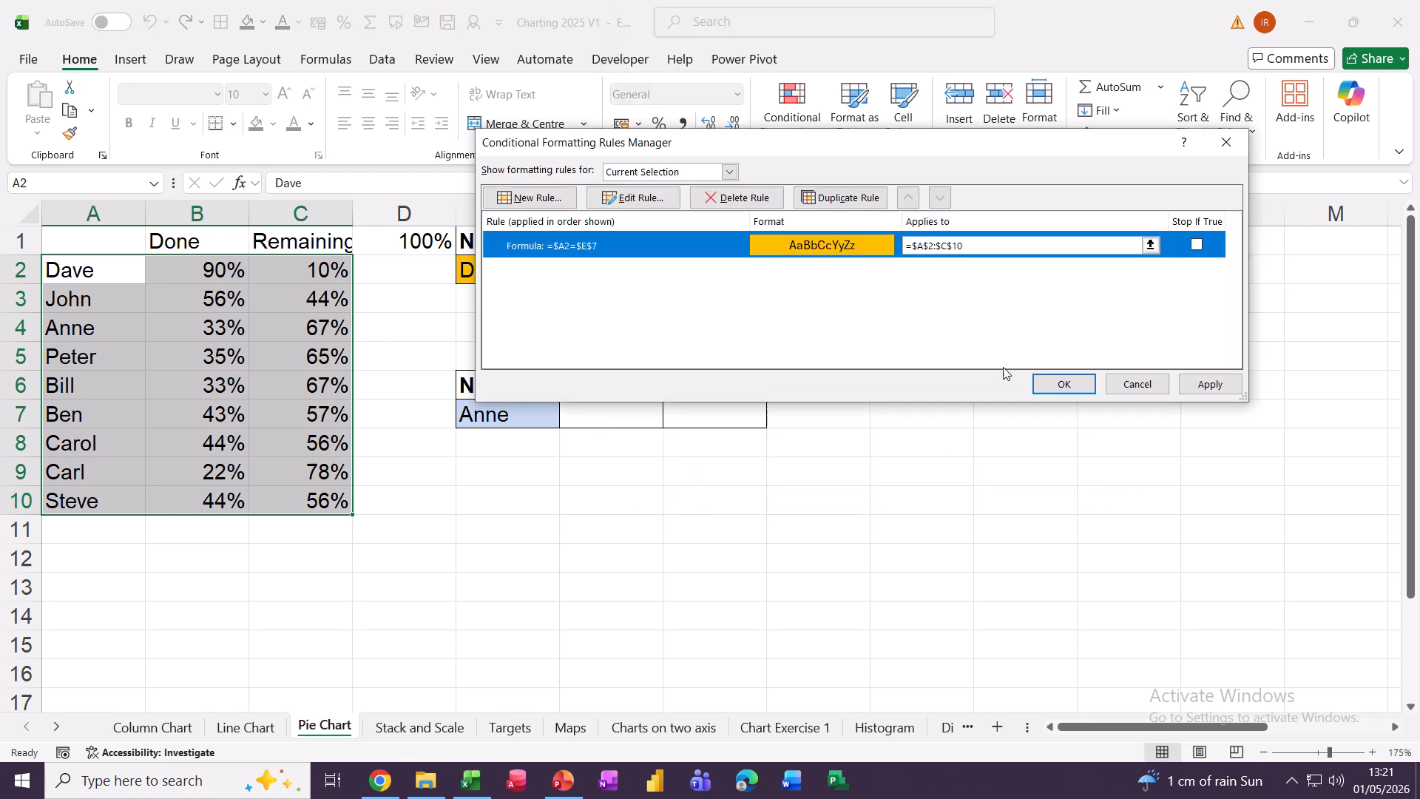
click(1058, 386)
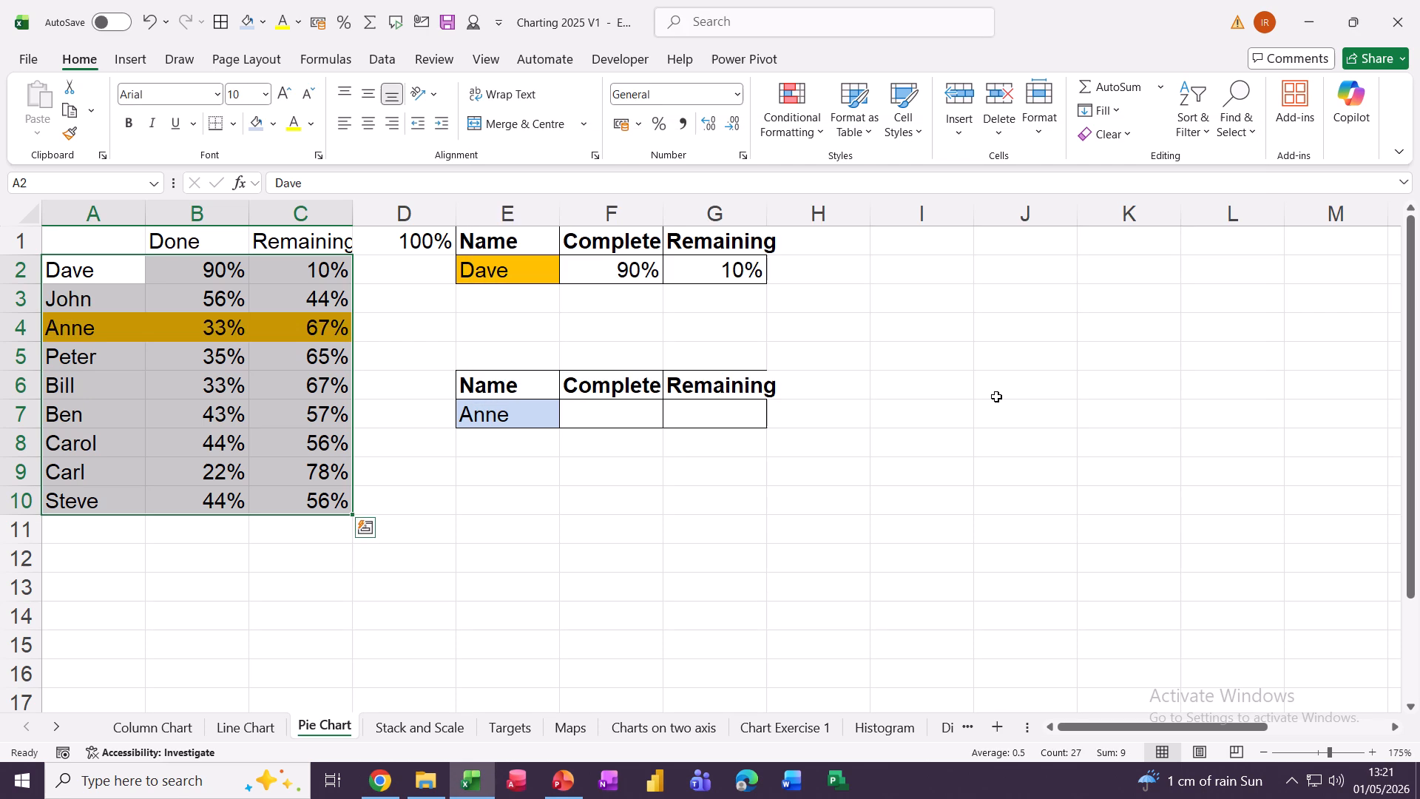
Choose the sixth name in E7's drop-down list to test the row highlighting.
click(480, 407)
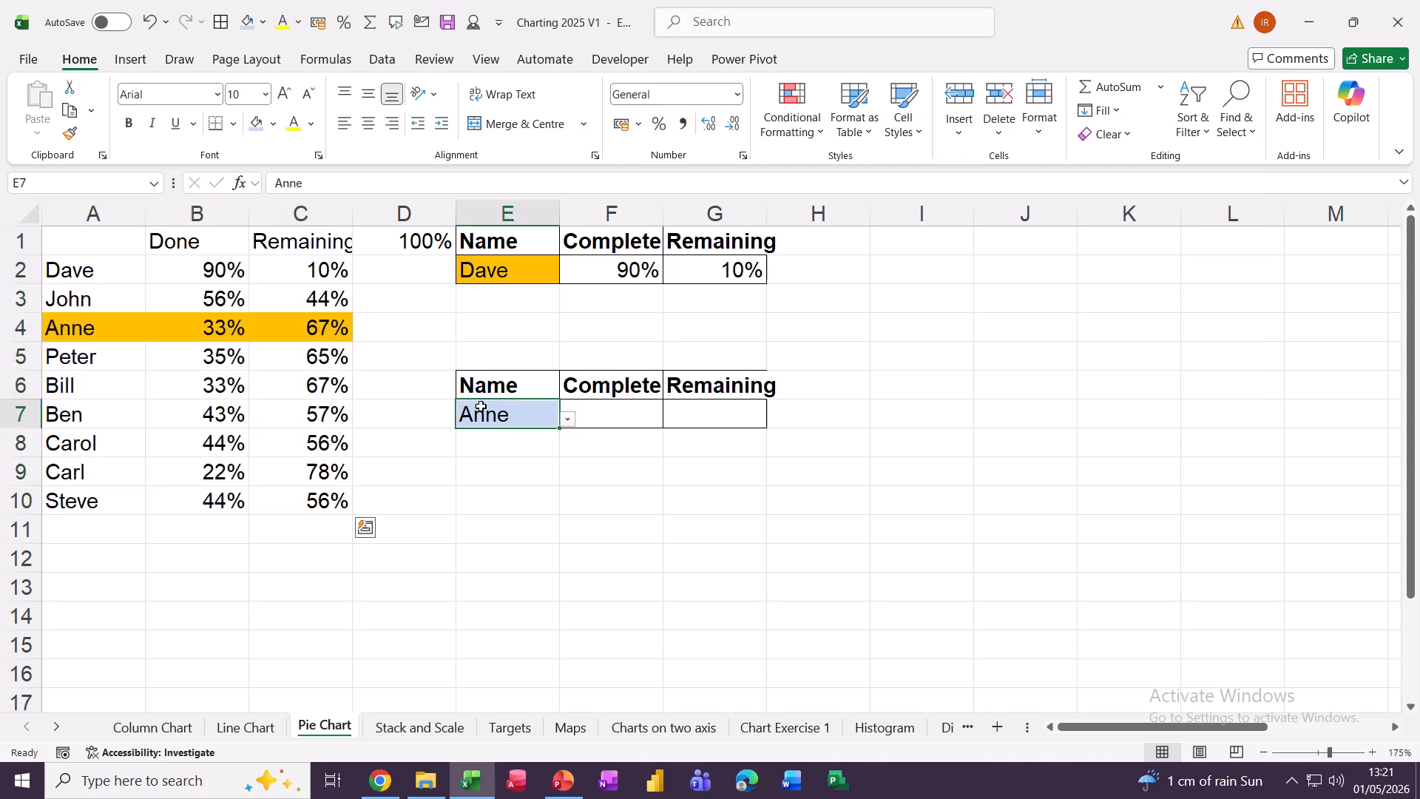
click(568, 420)
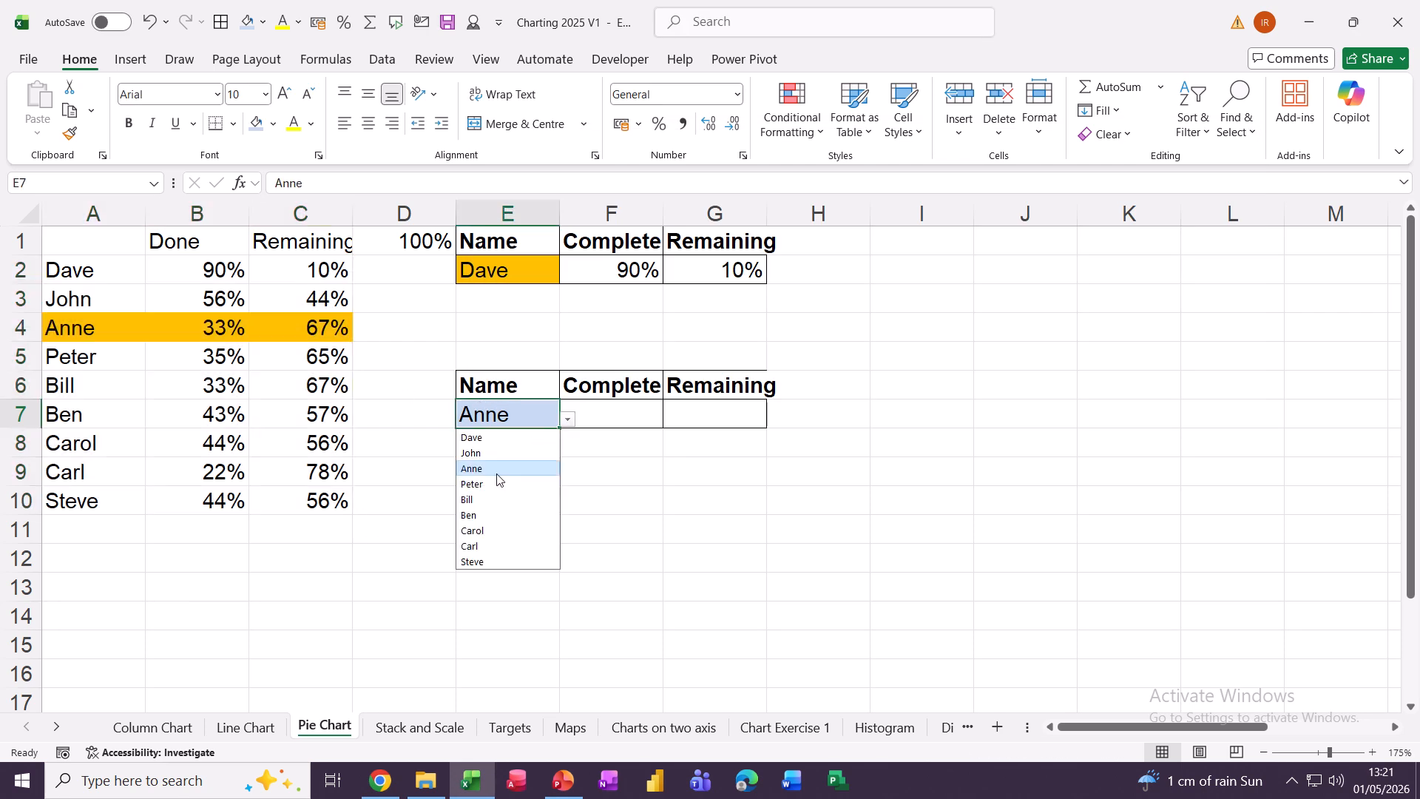
click(478, 508)
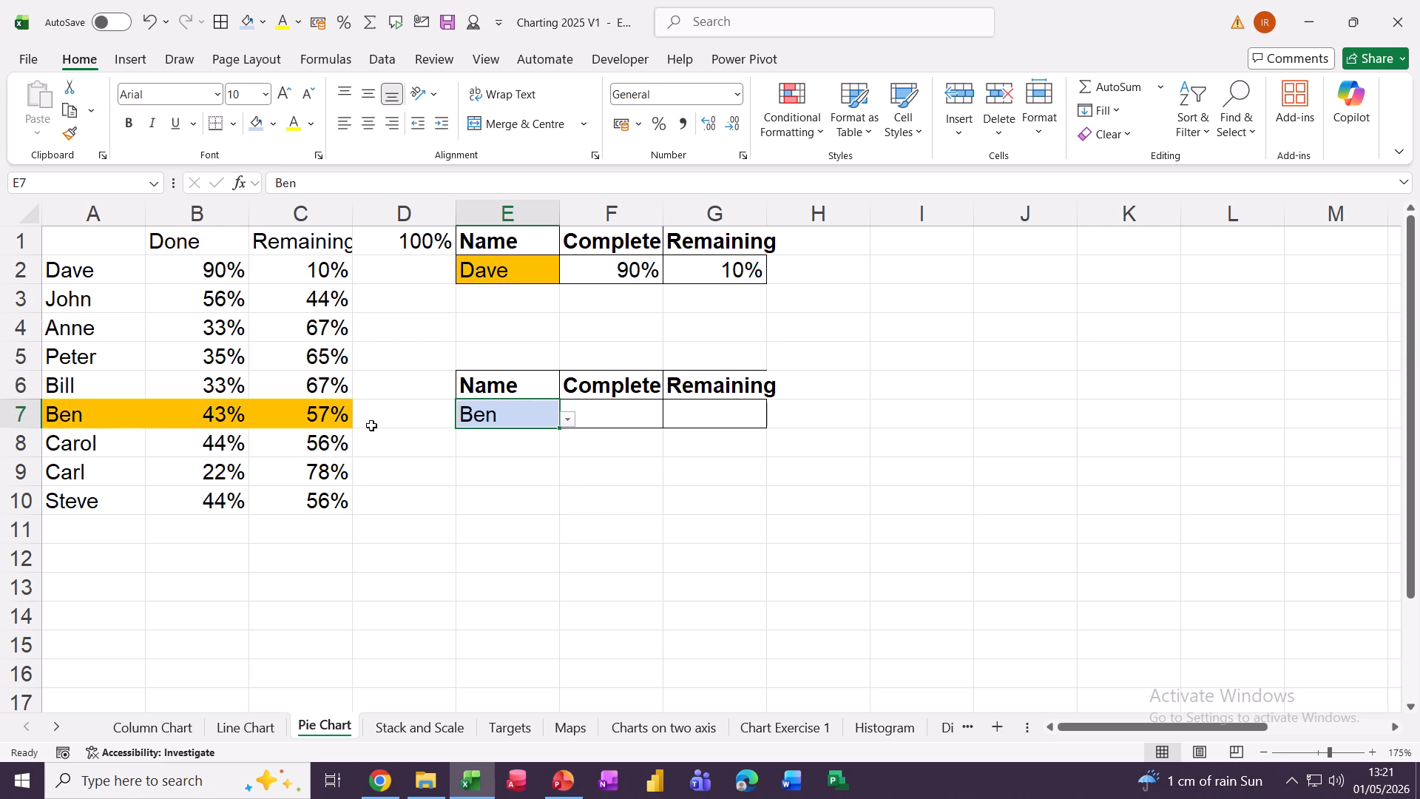
Enter =XLOOKUP(E7,A2:A10,B2:C10) in F7 to return the Complete and Remaining percentages for the chosen name.
click(600, 412)
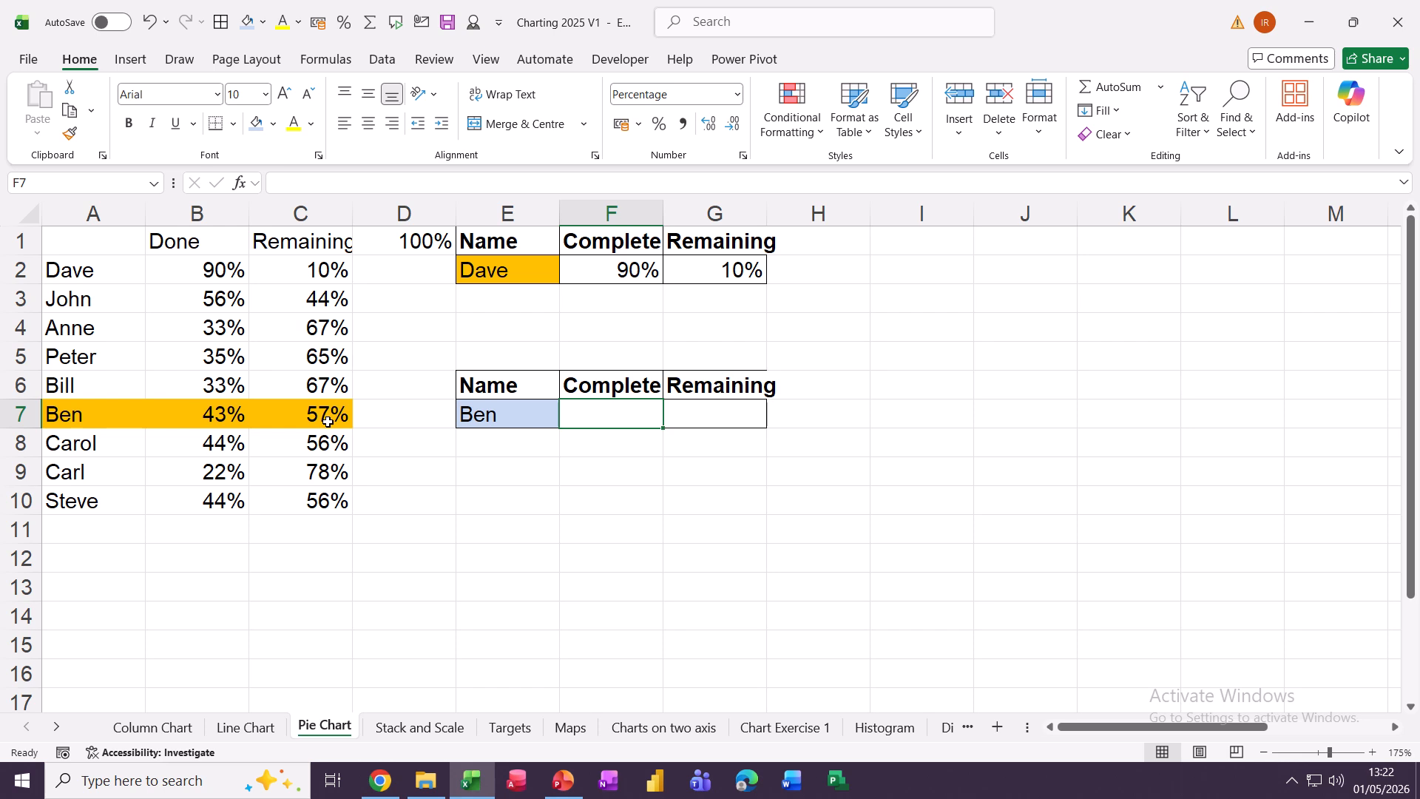
click(624, 273)
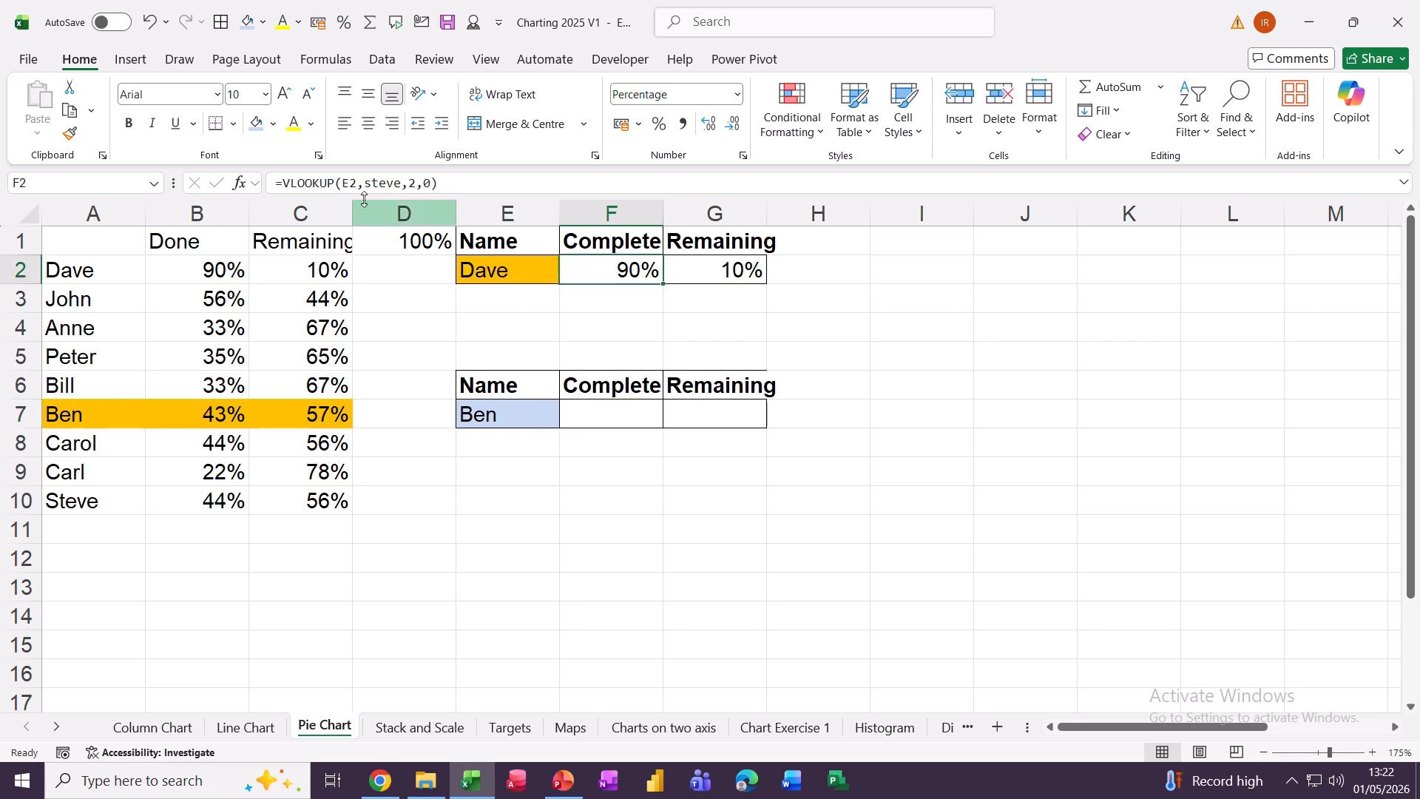
click(593, 416)
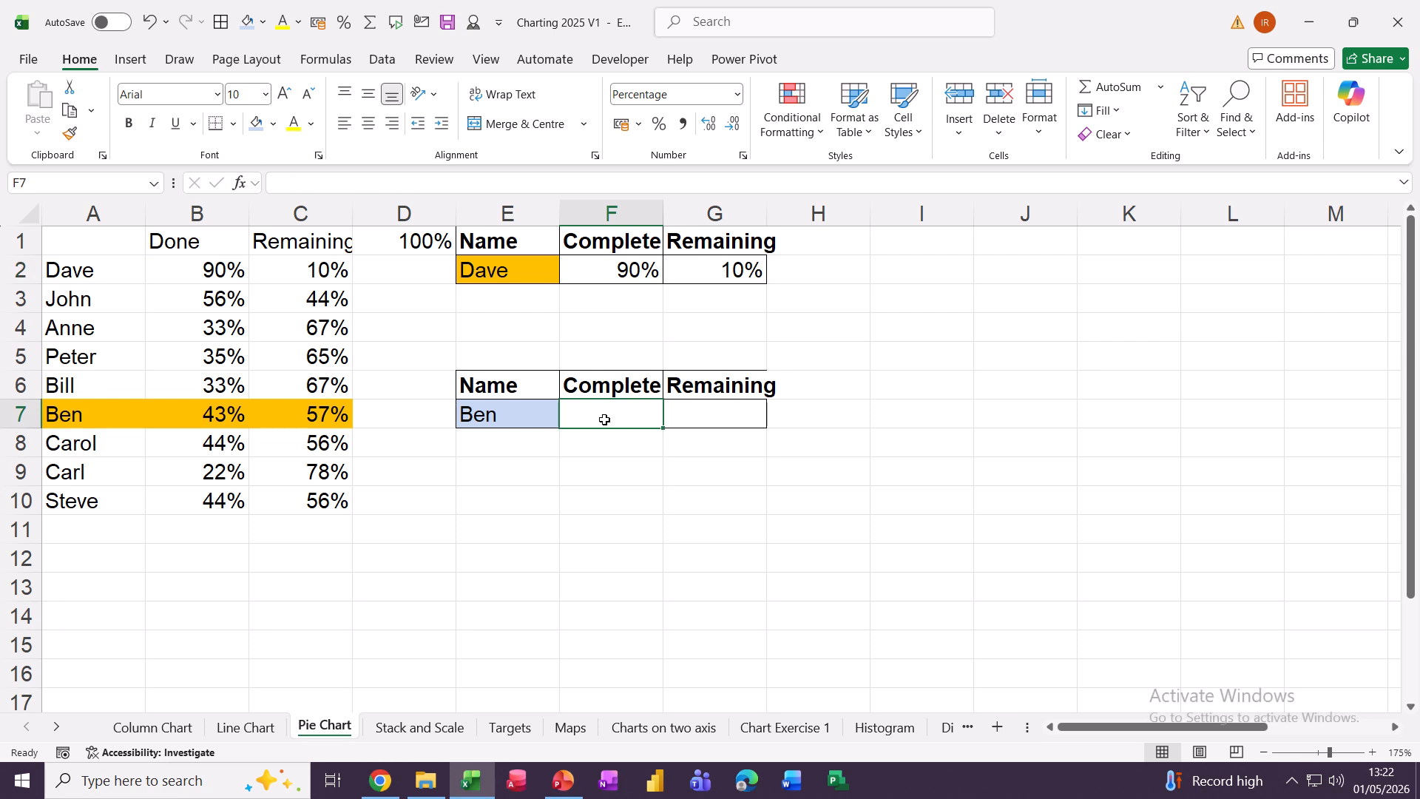
text(=)
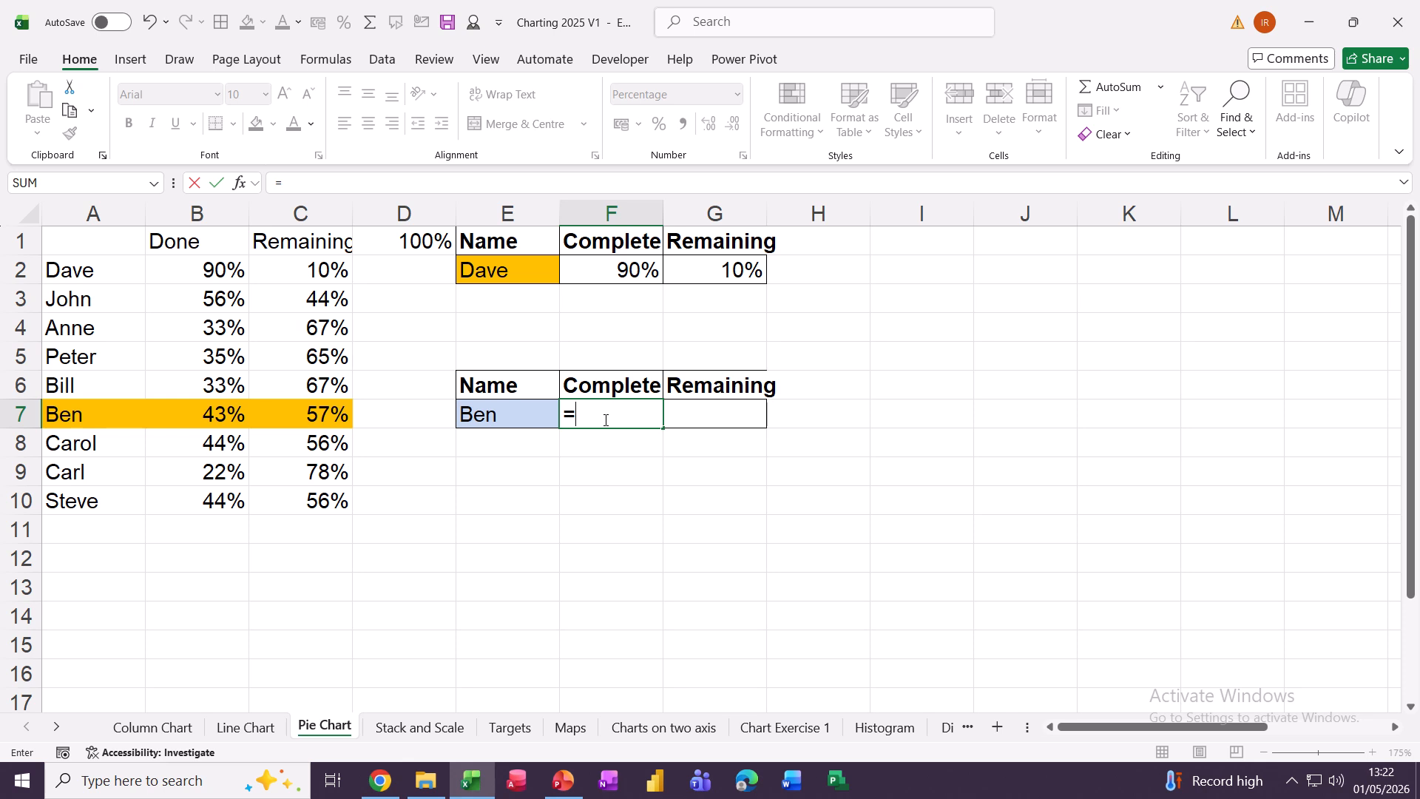
text(xl)
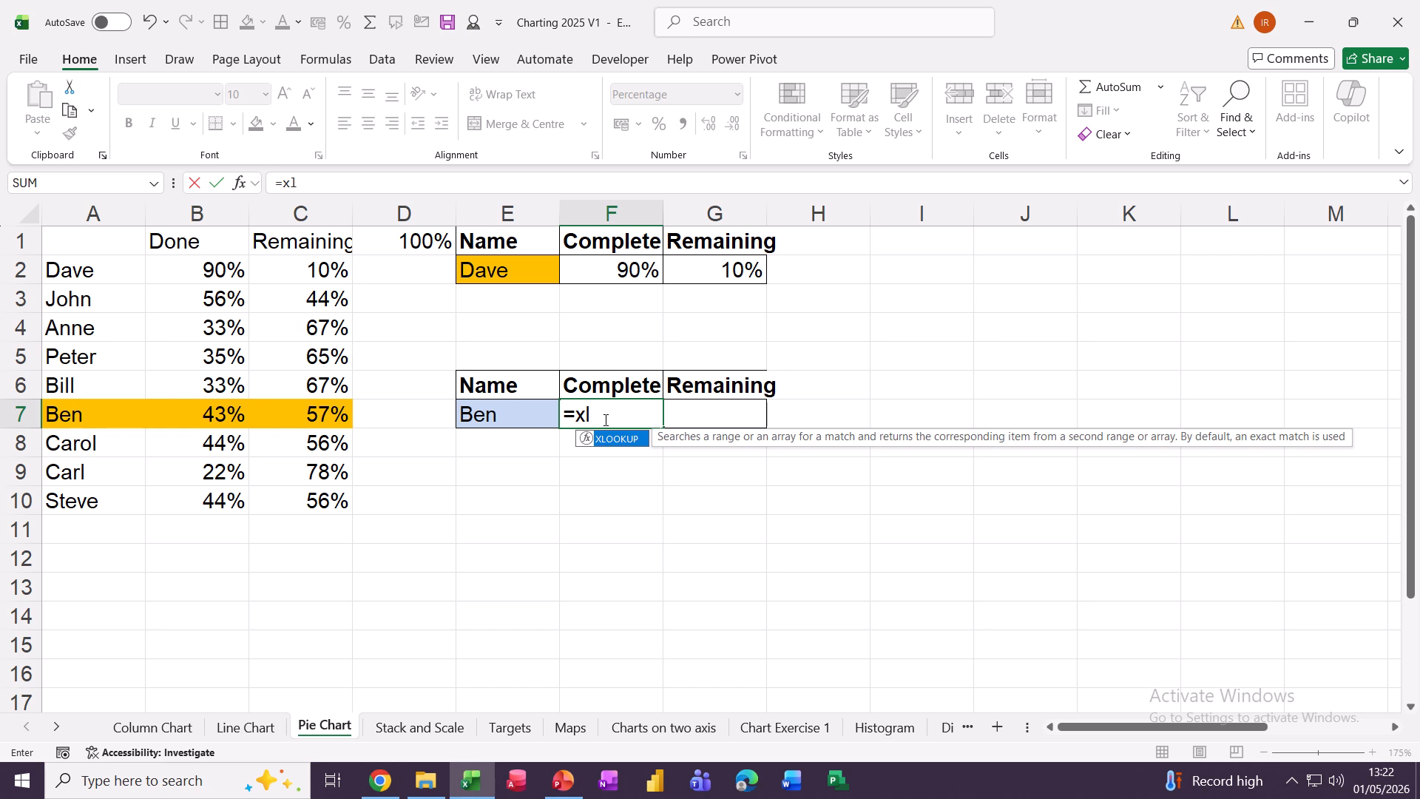
key(Tab)
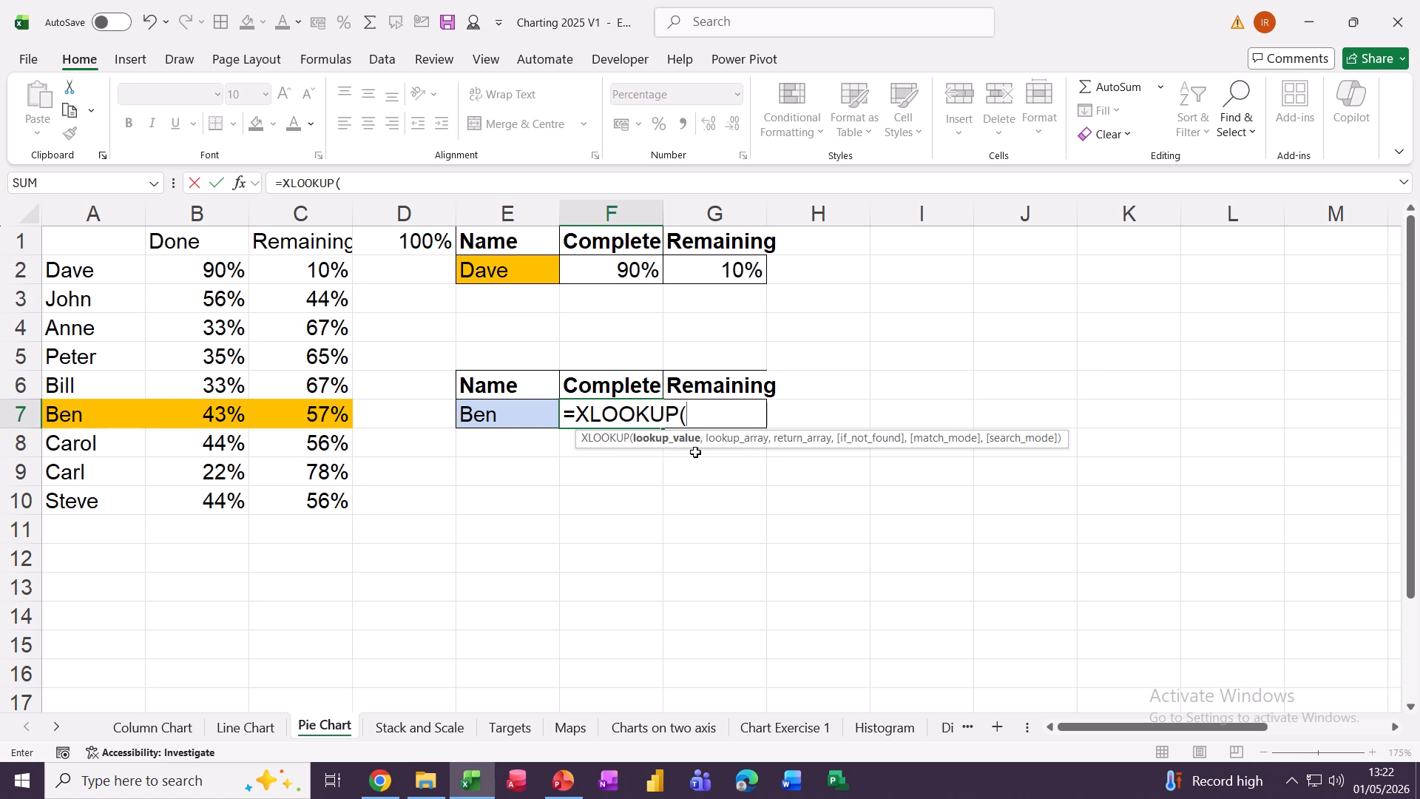
click(493, 416)
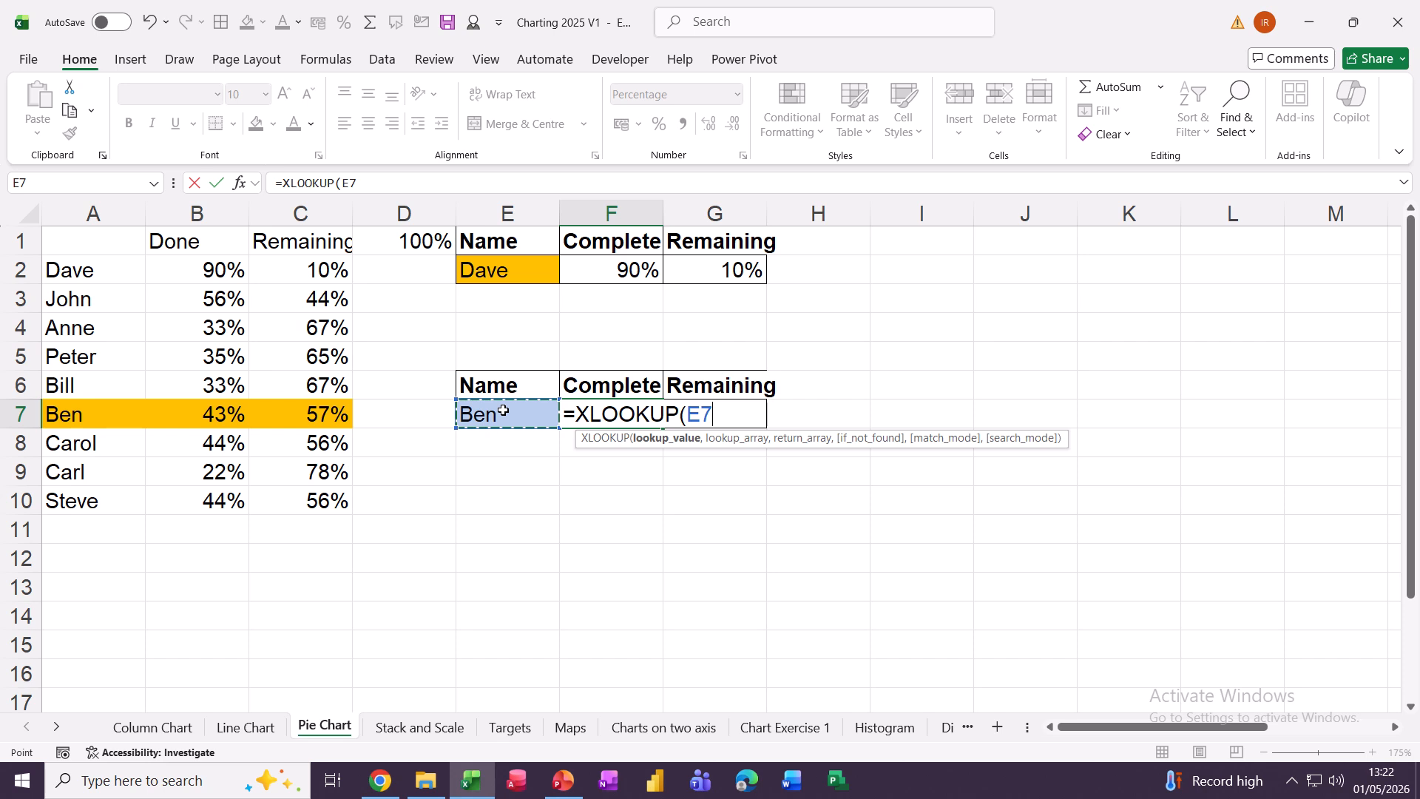
text(,)
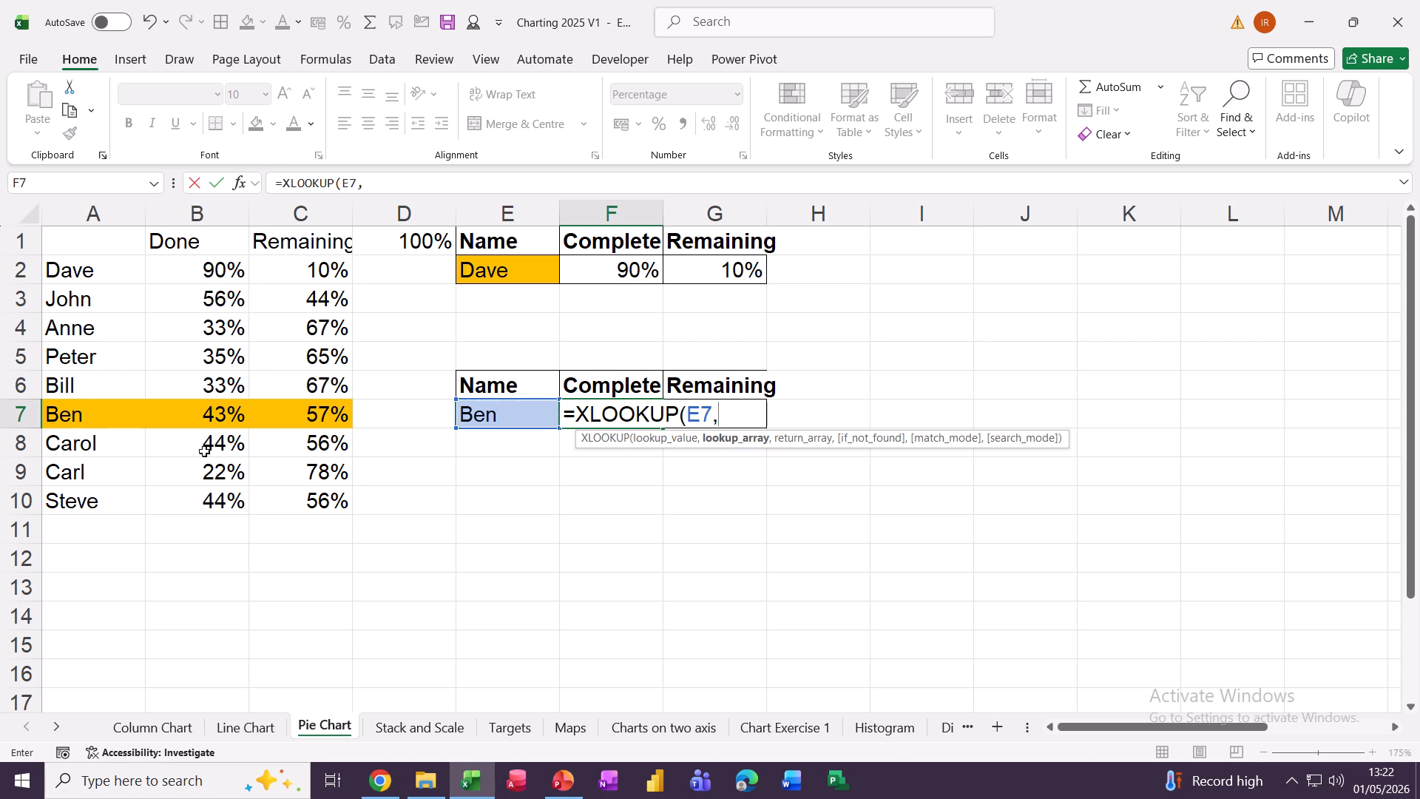
drag(79, 276, 76, 488)
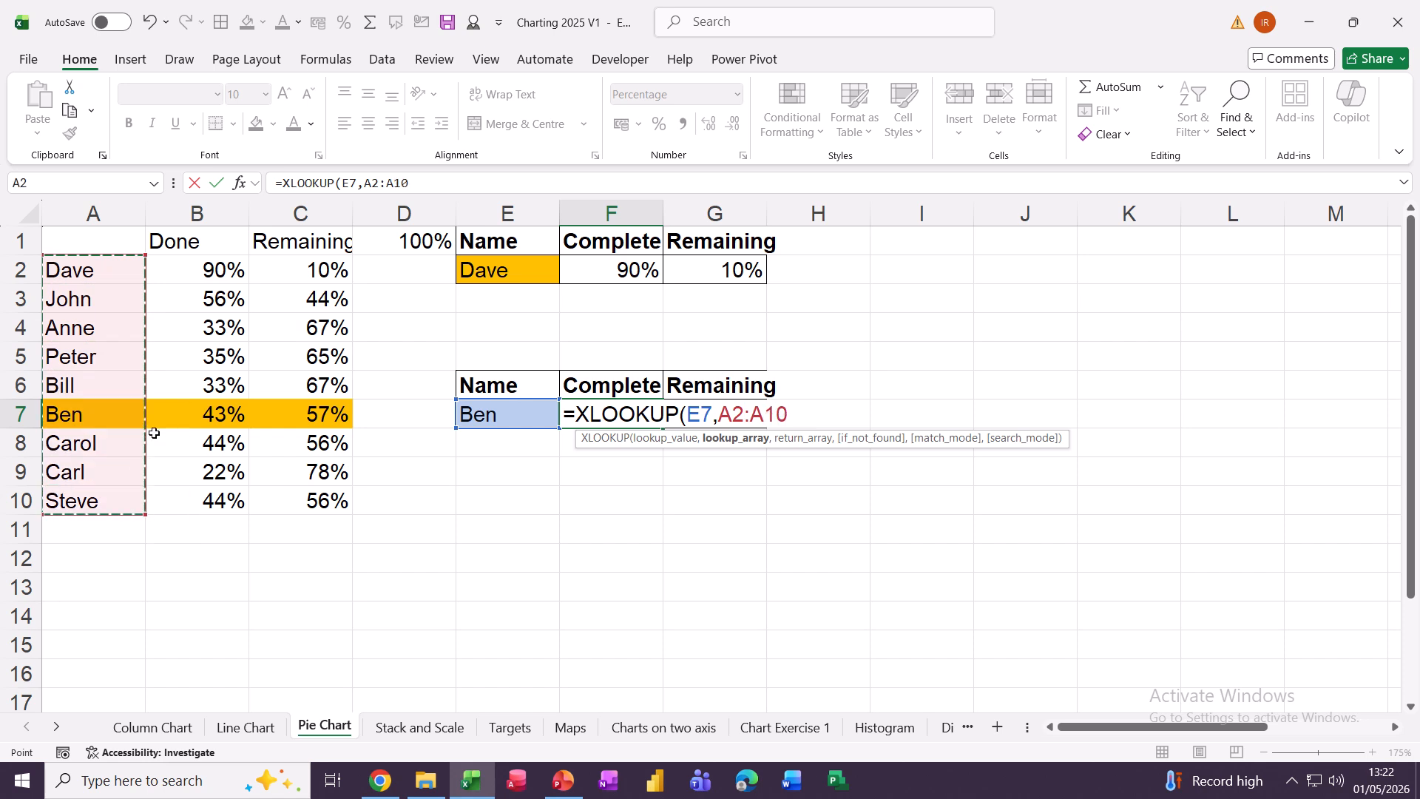
text(,)
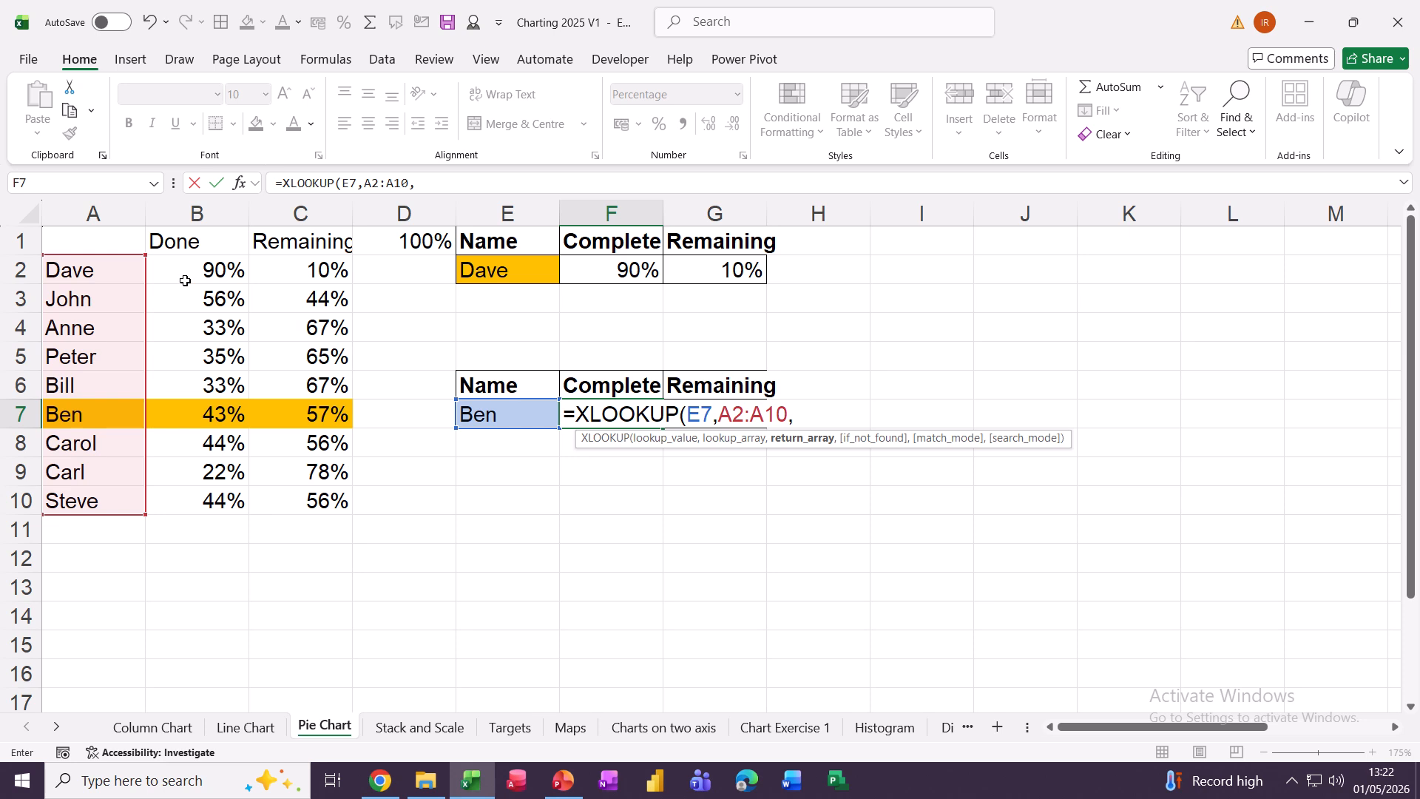
drag(180, 272, 311, 498)
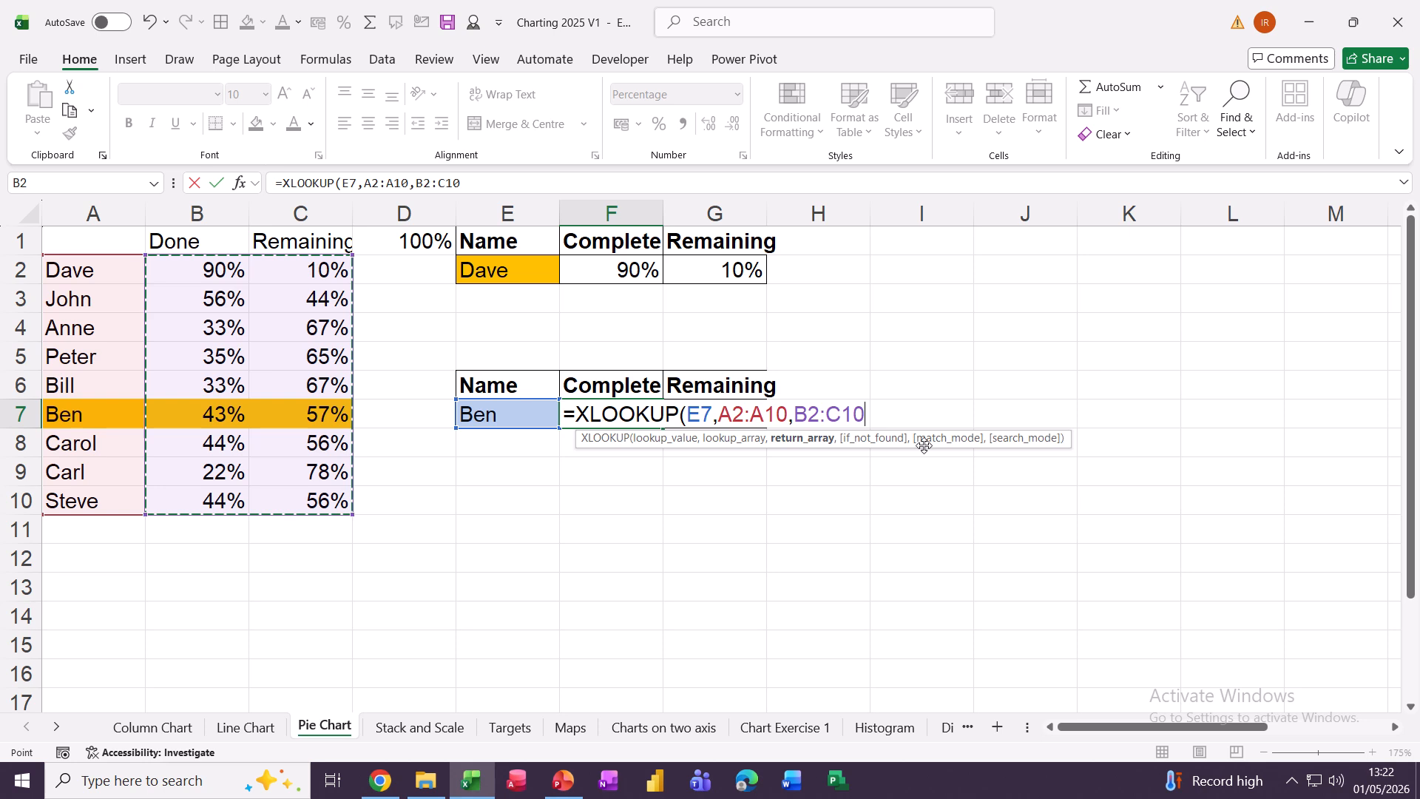
click(215, 185)
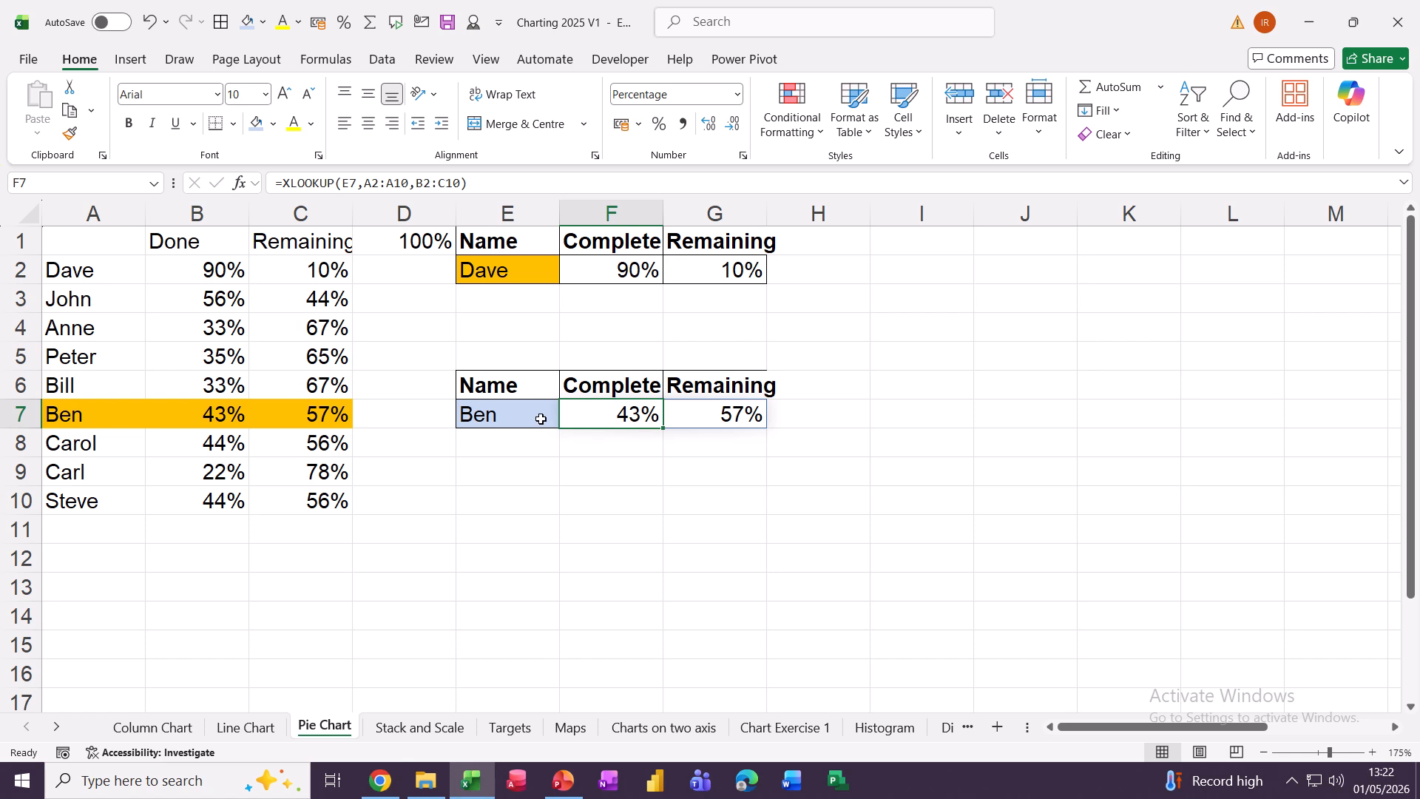
Choose the second name in E7's drop-down list to test the XLOOKUP formula.
click(507, 418)
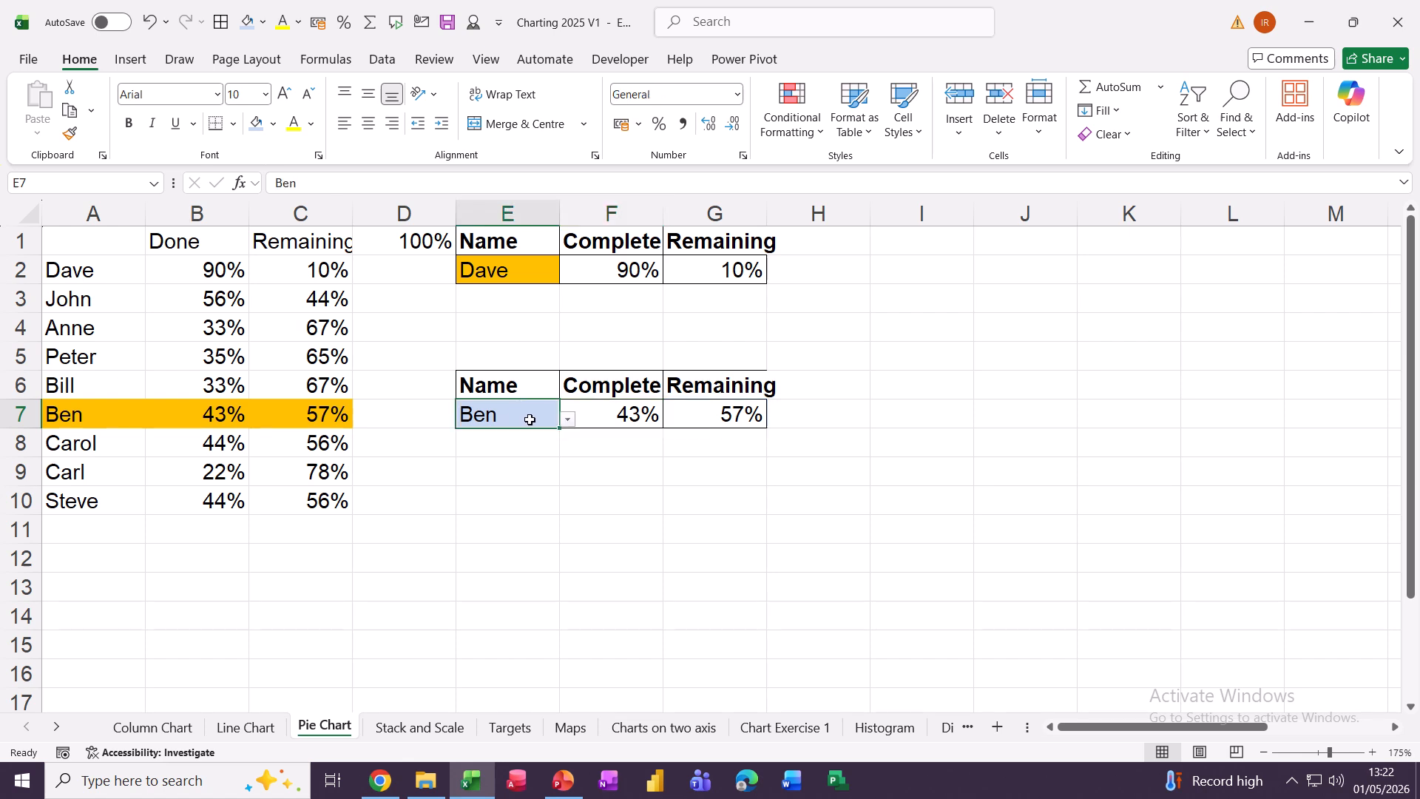
click(566, 420)
click(497, 453)
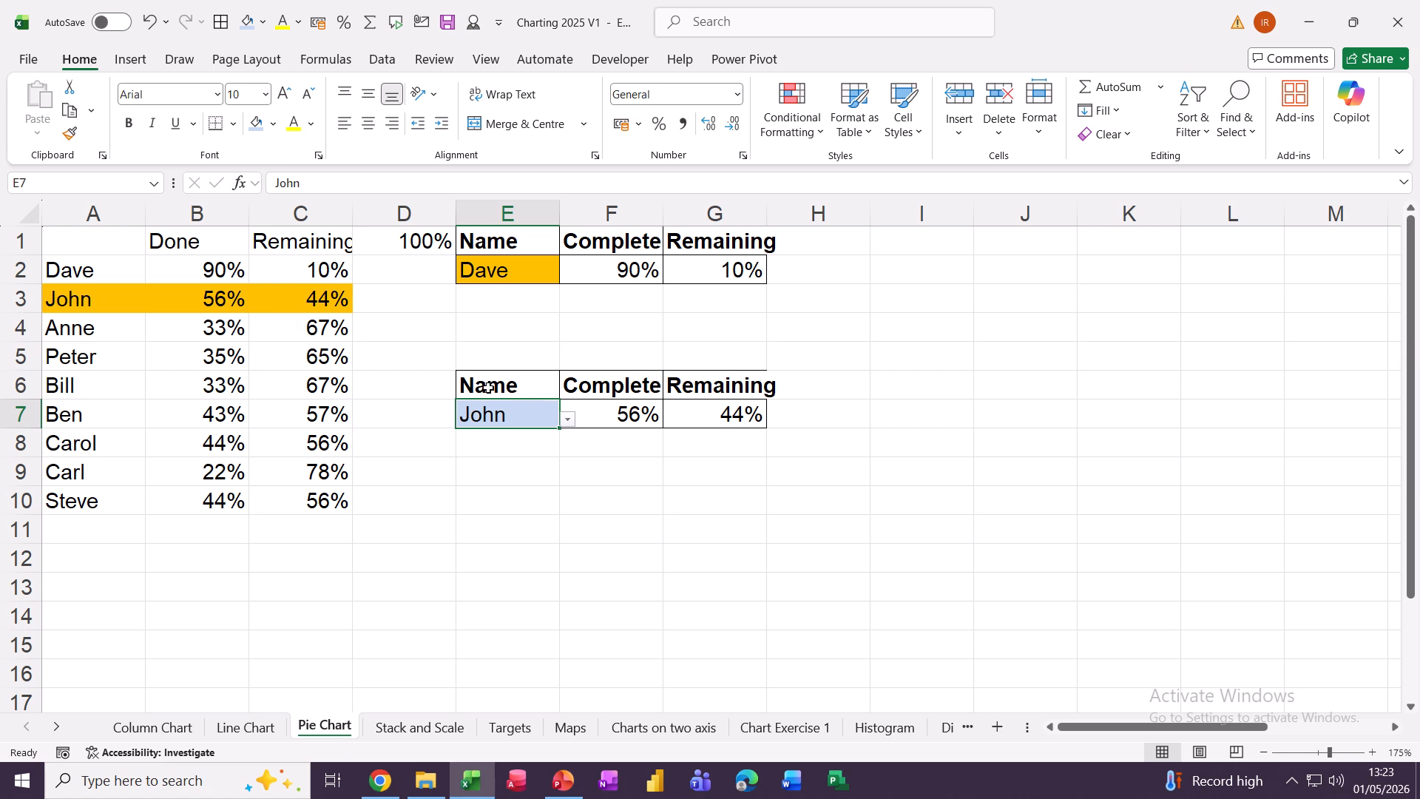
Insert a doughnut chart based on the lookup table in E6:G7.
drag(485, 386, 682, 421)
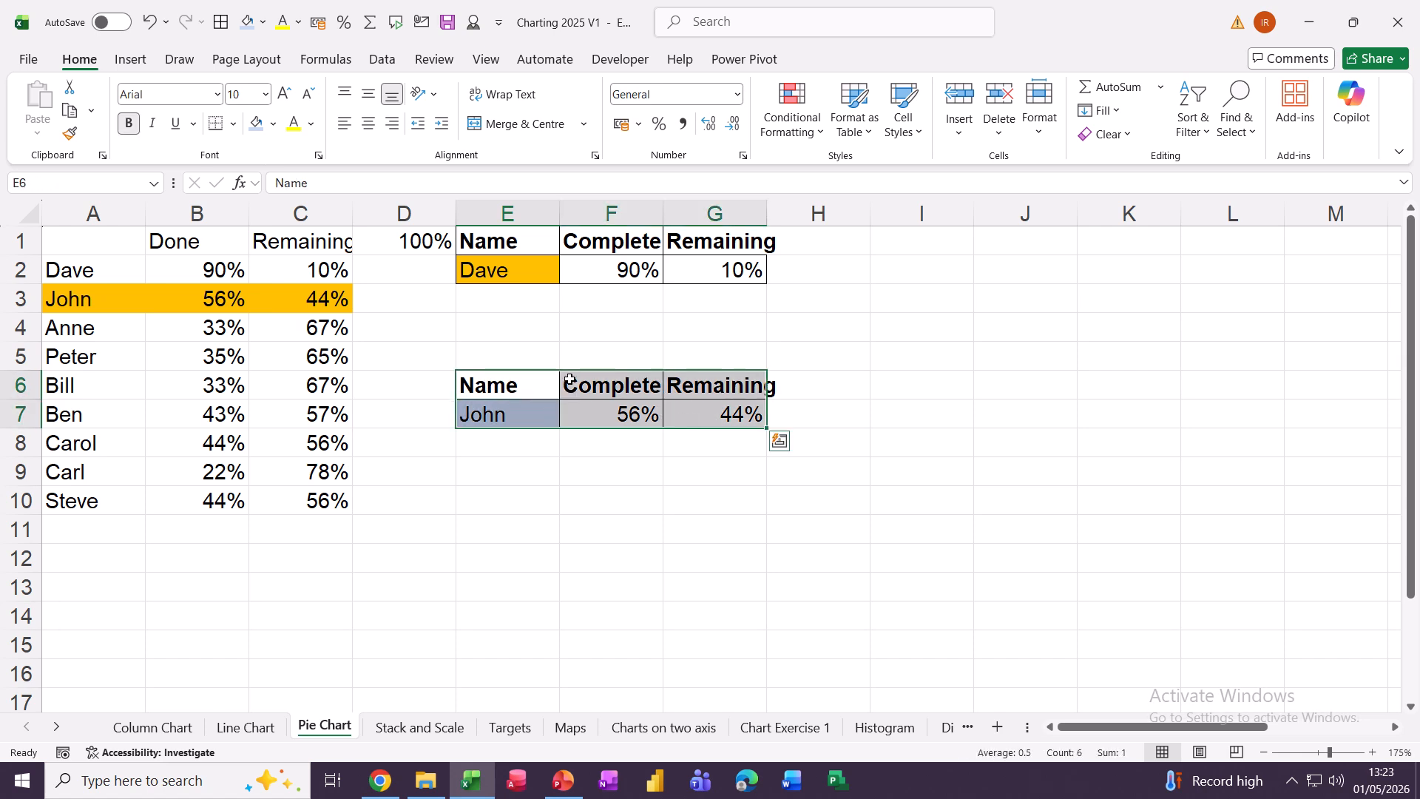
click(130, 61)
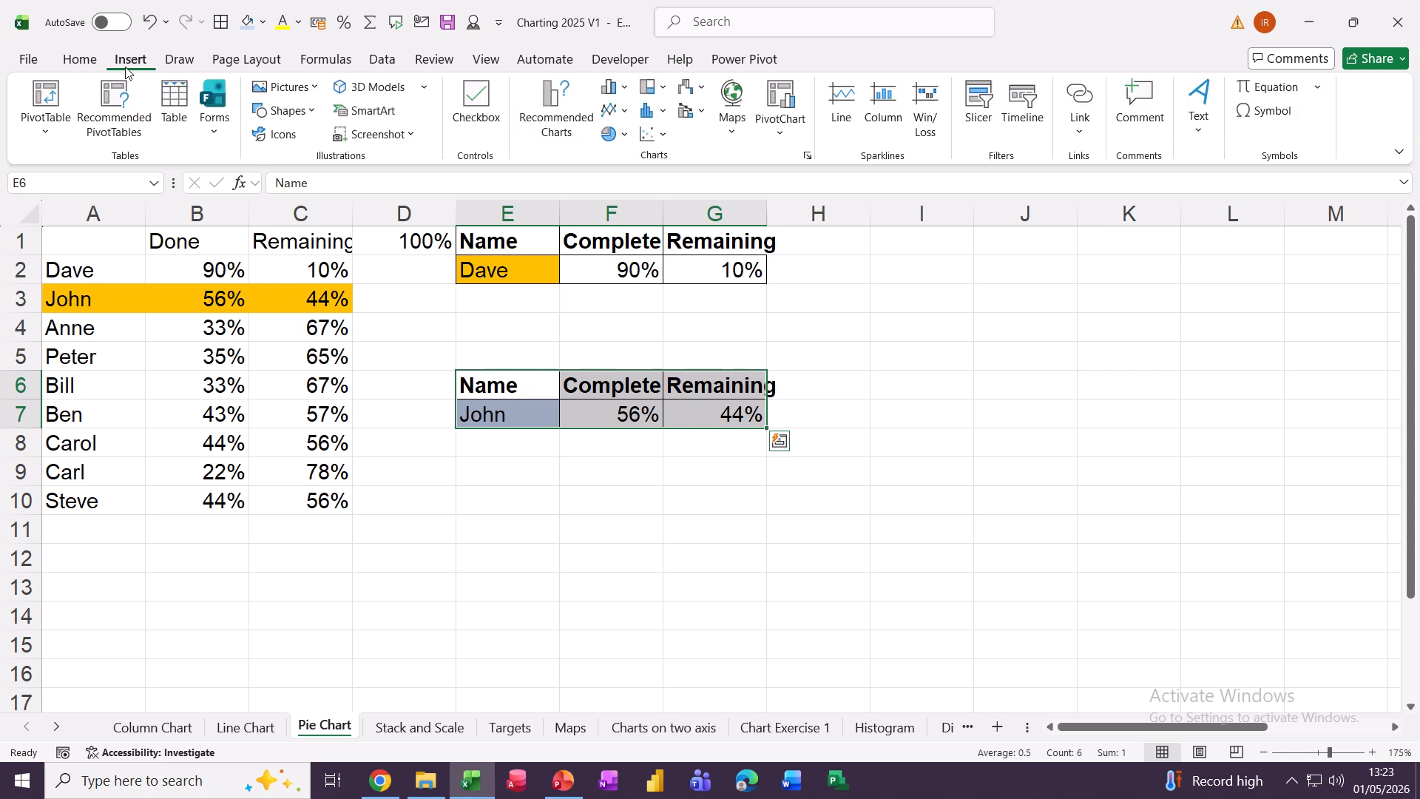
click(624, 139)
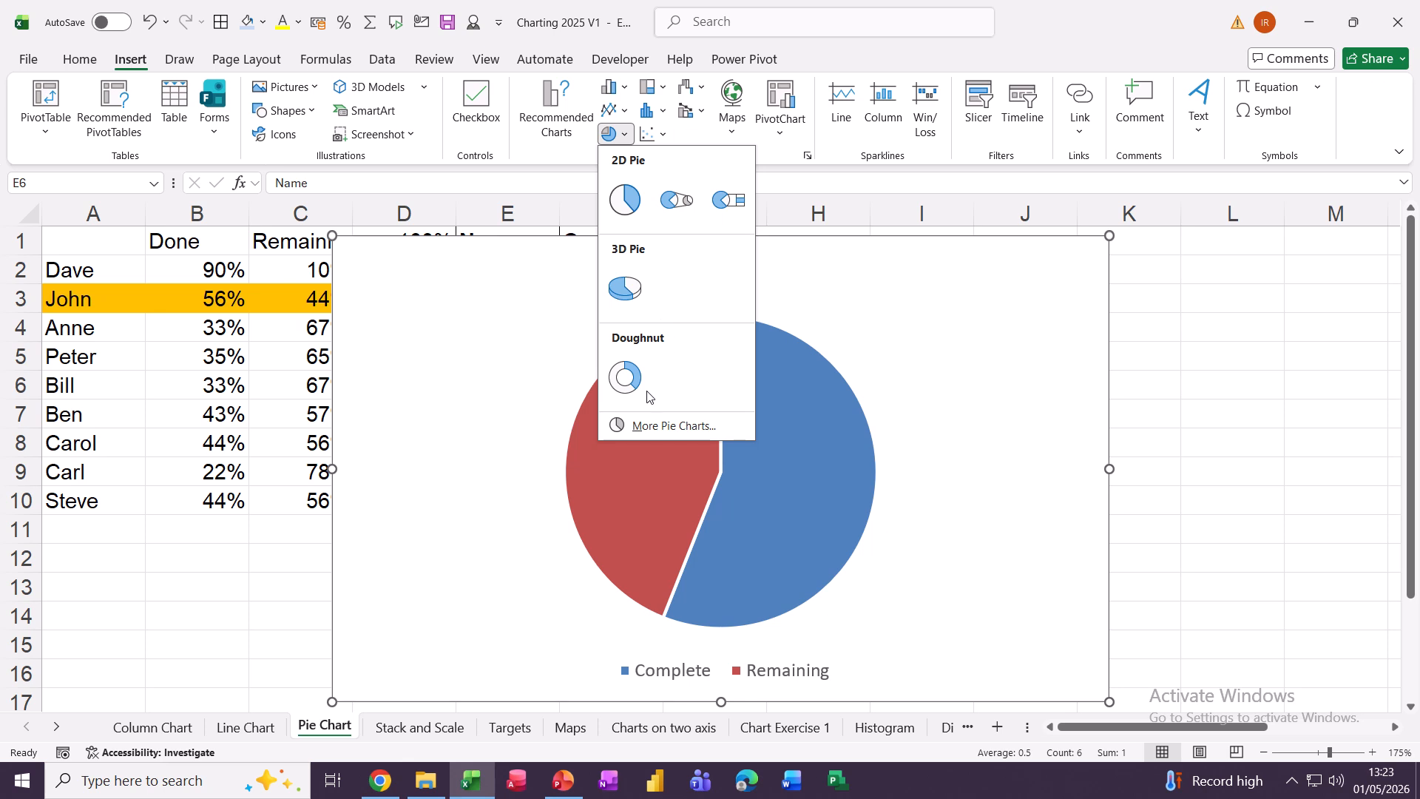
click(625, 378)
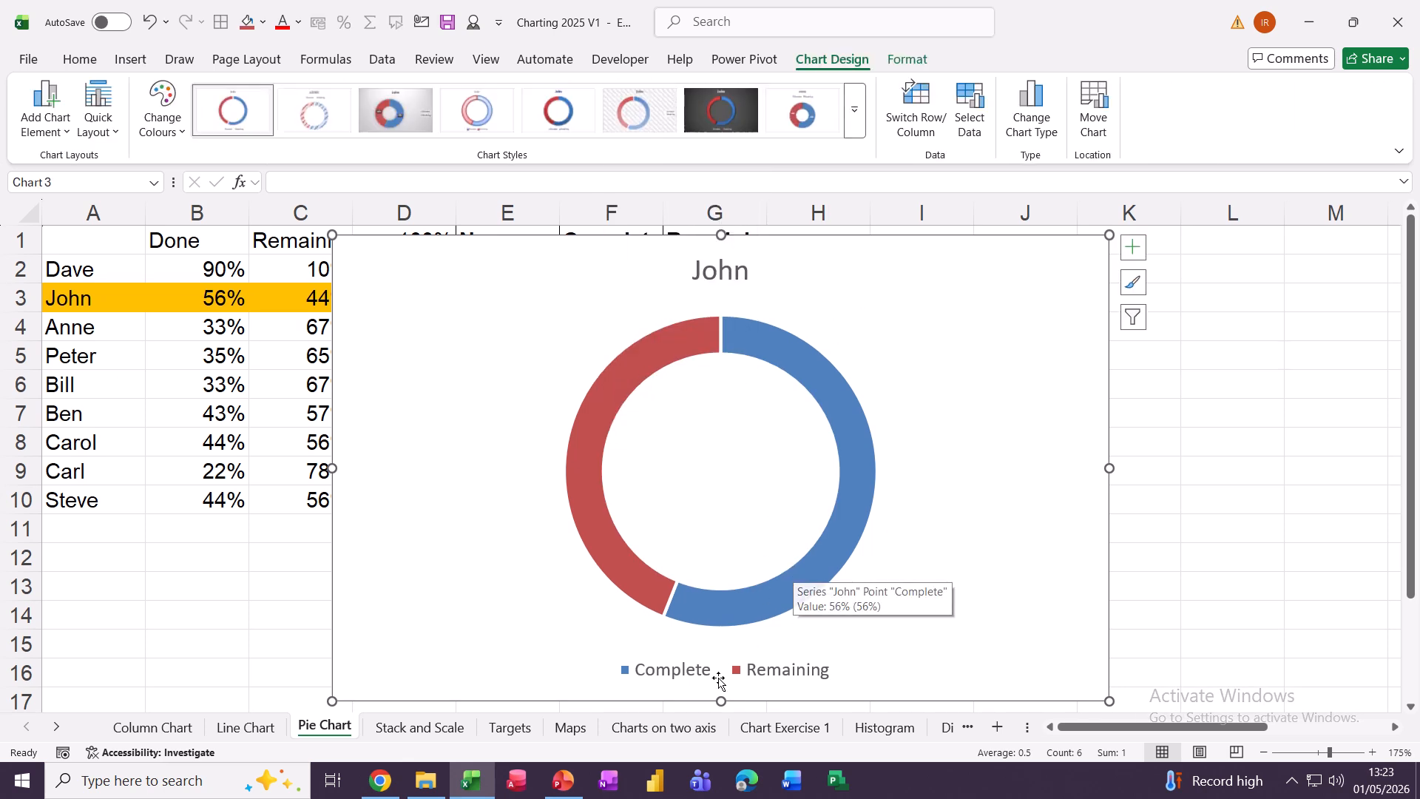
Delete the doughnut chart's legend and add data labels in the Data Callout style.
click(657, 685)
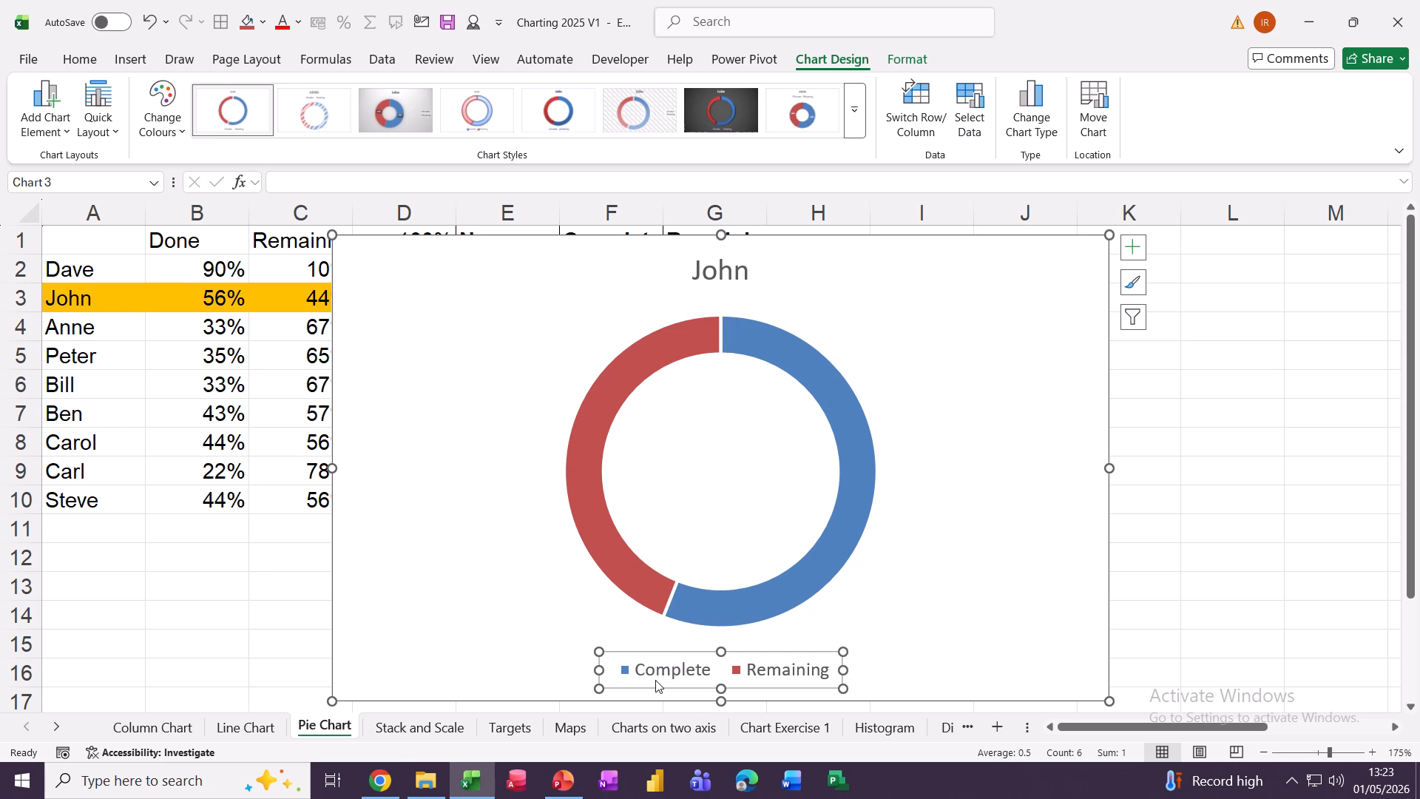
key(Delete)
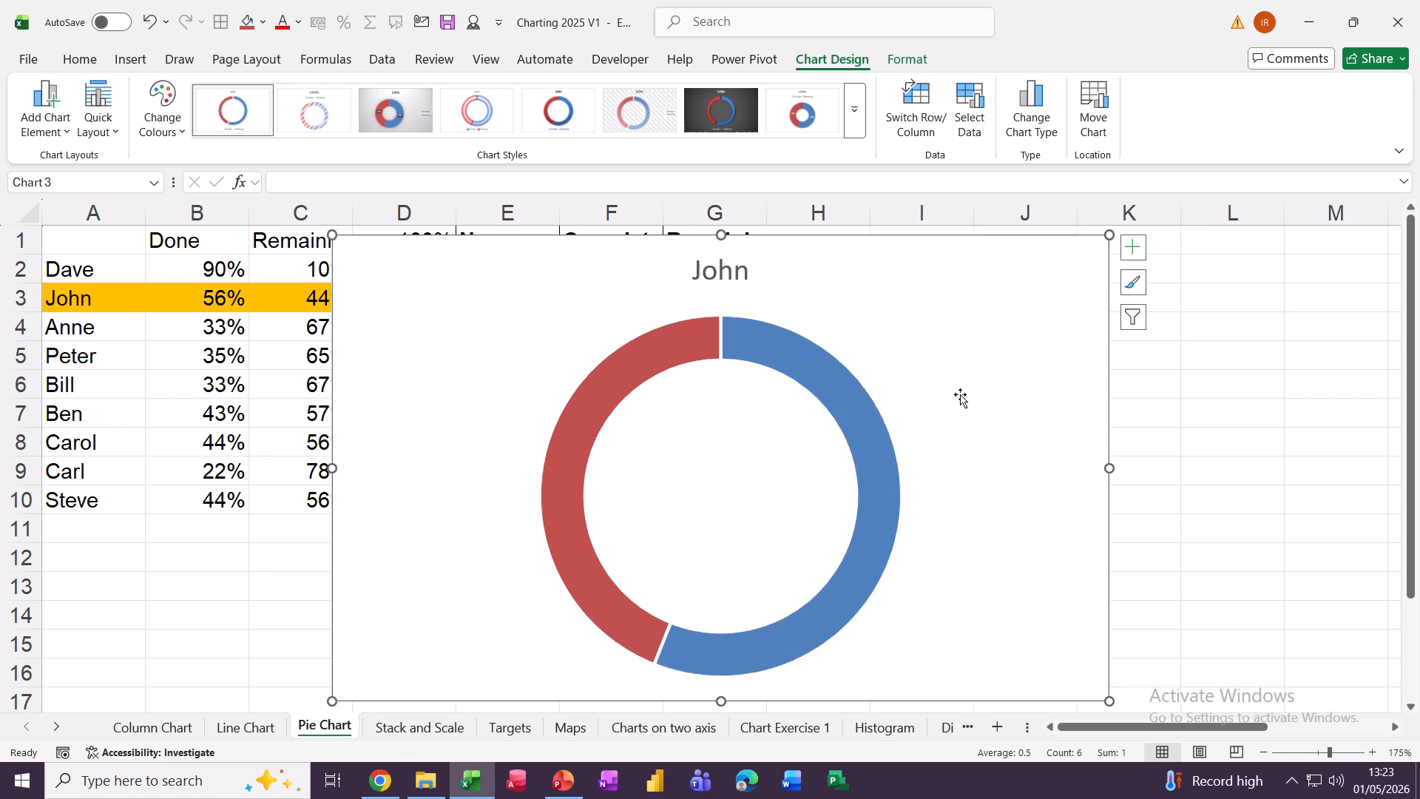
click(1133, 247)
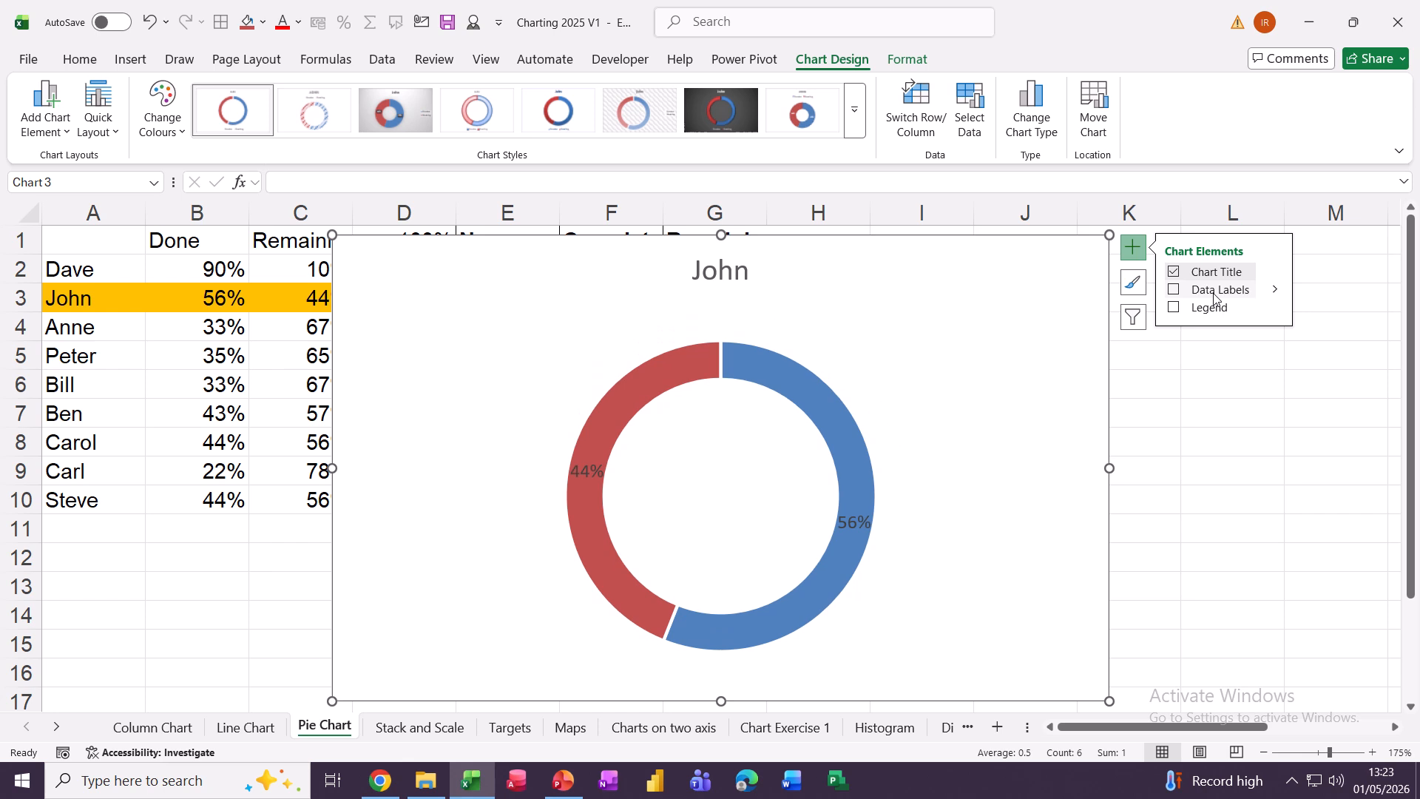
click(1276, 292)
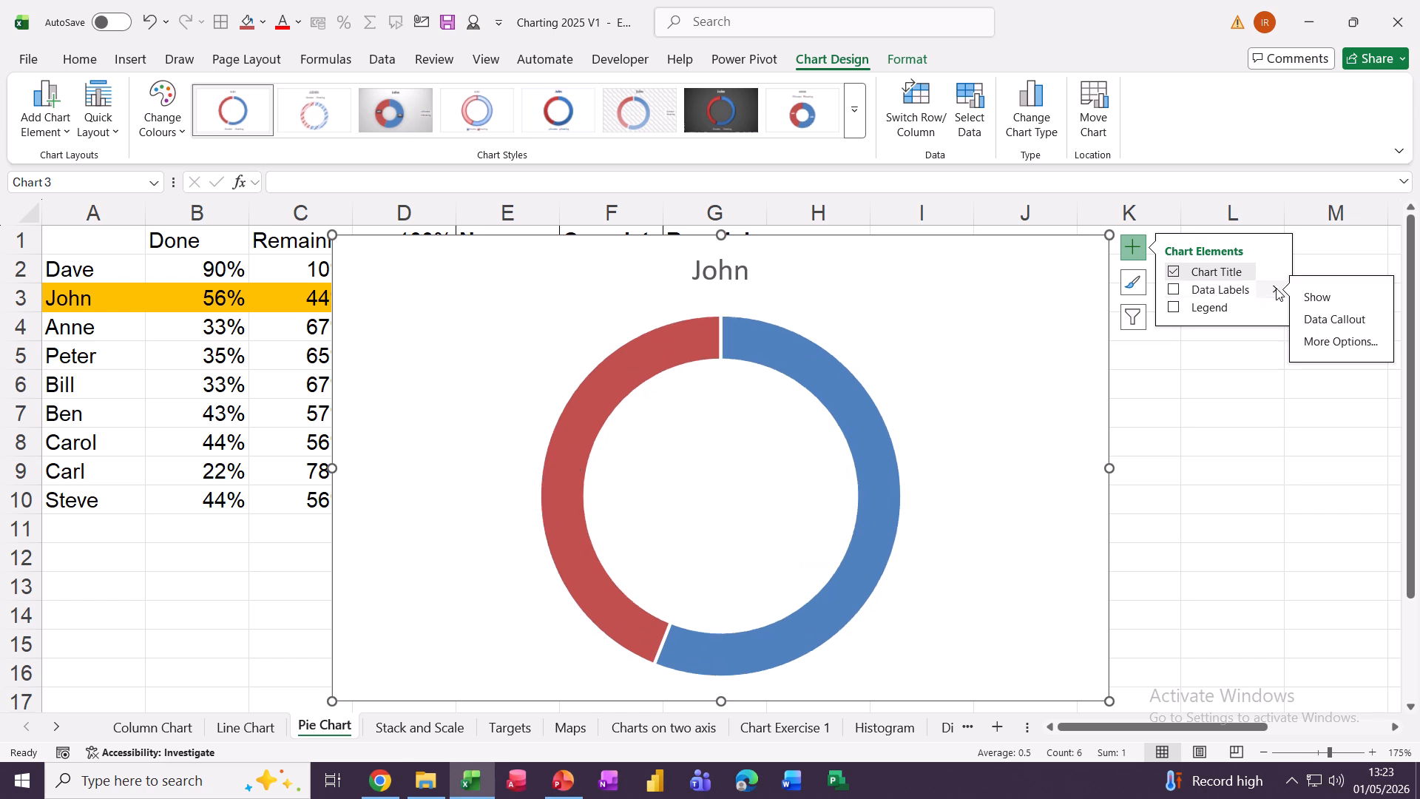
click(1321, 324)
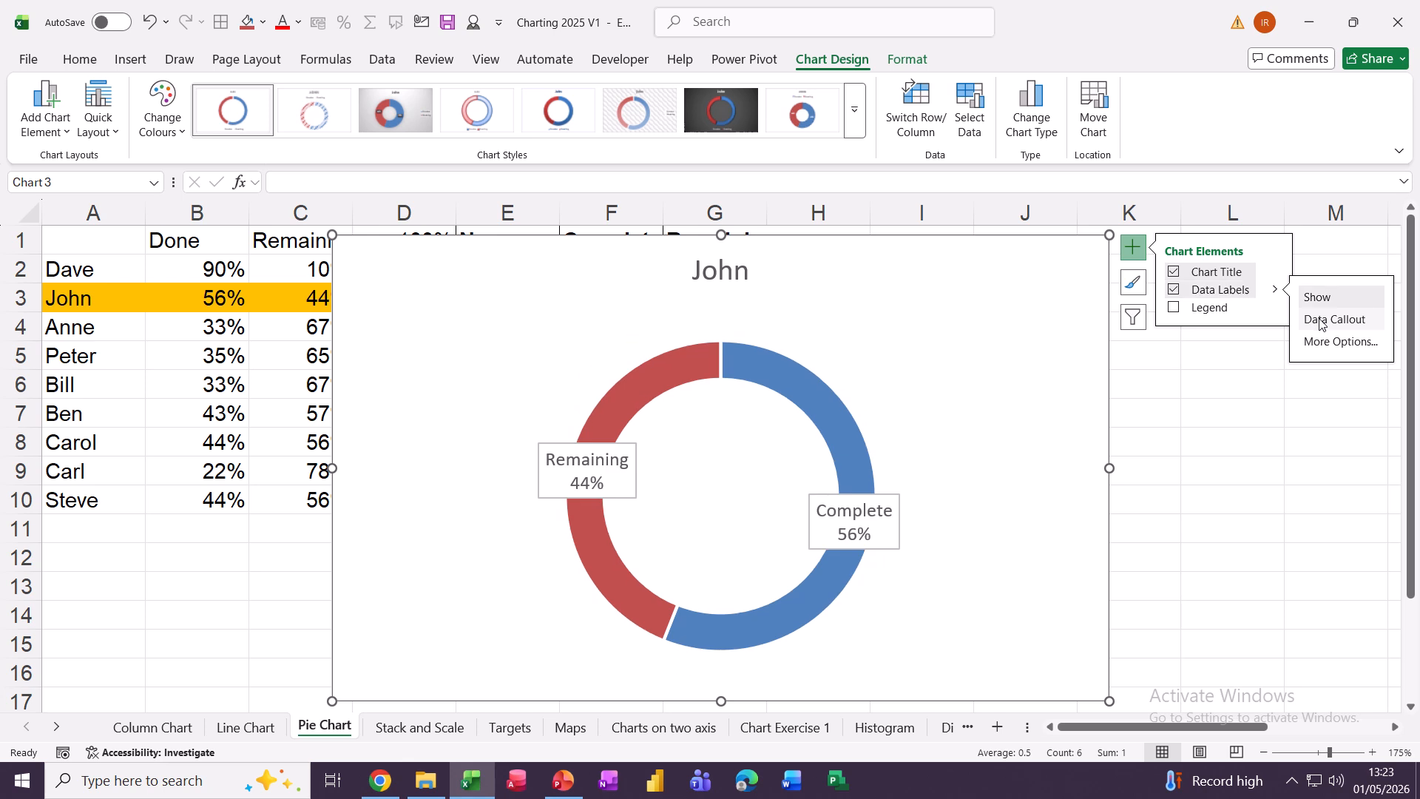
click(1211, 412)
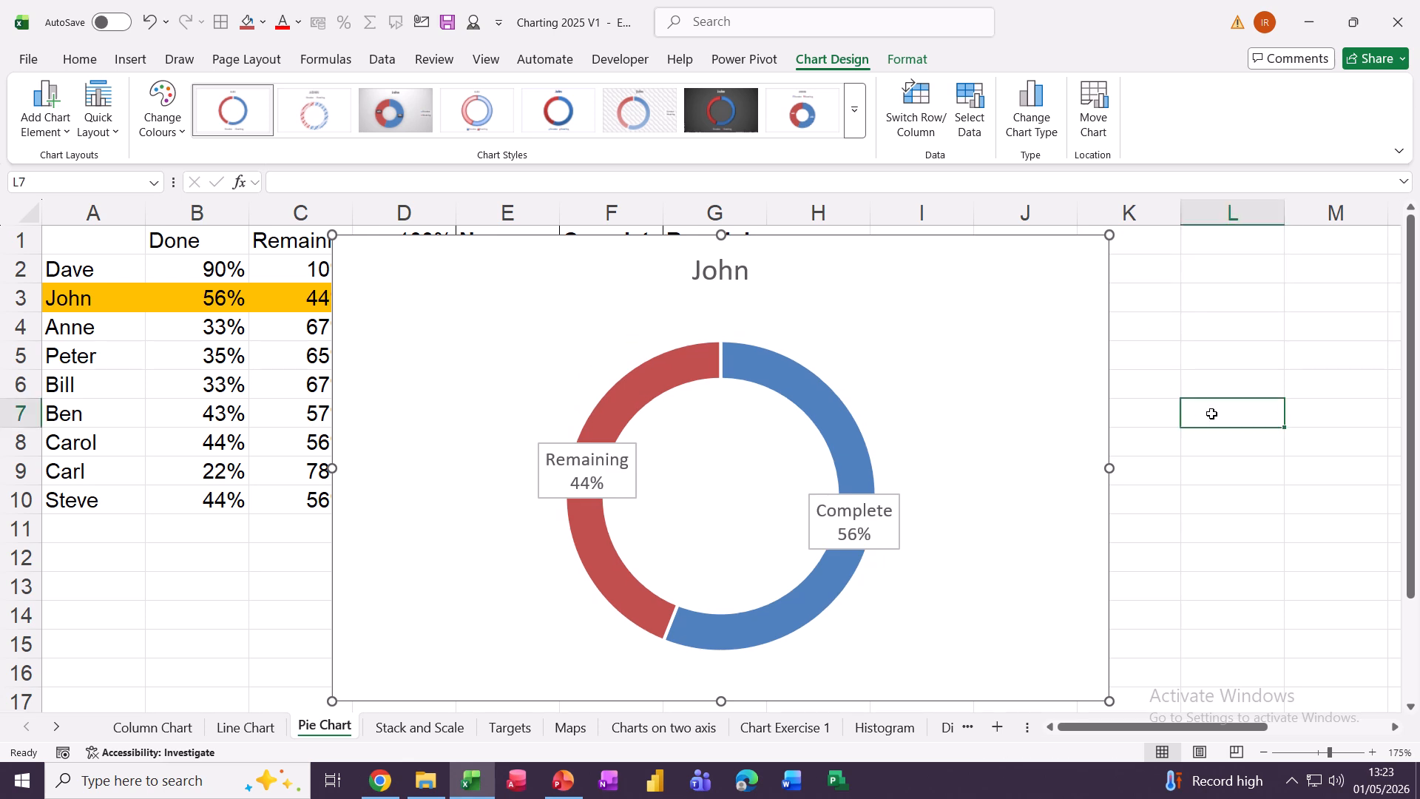
Move the Complete callout to the right of the ring and the Remaining callout to its upper left.
click(894, 498)
drag(894, 497, 974, 457)
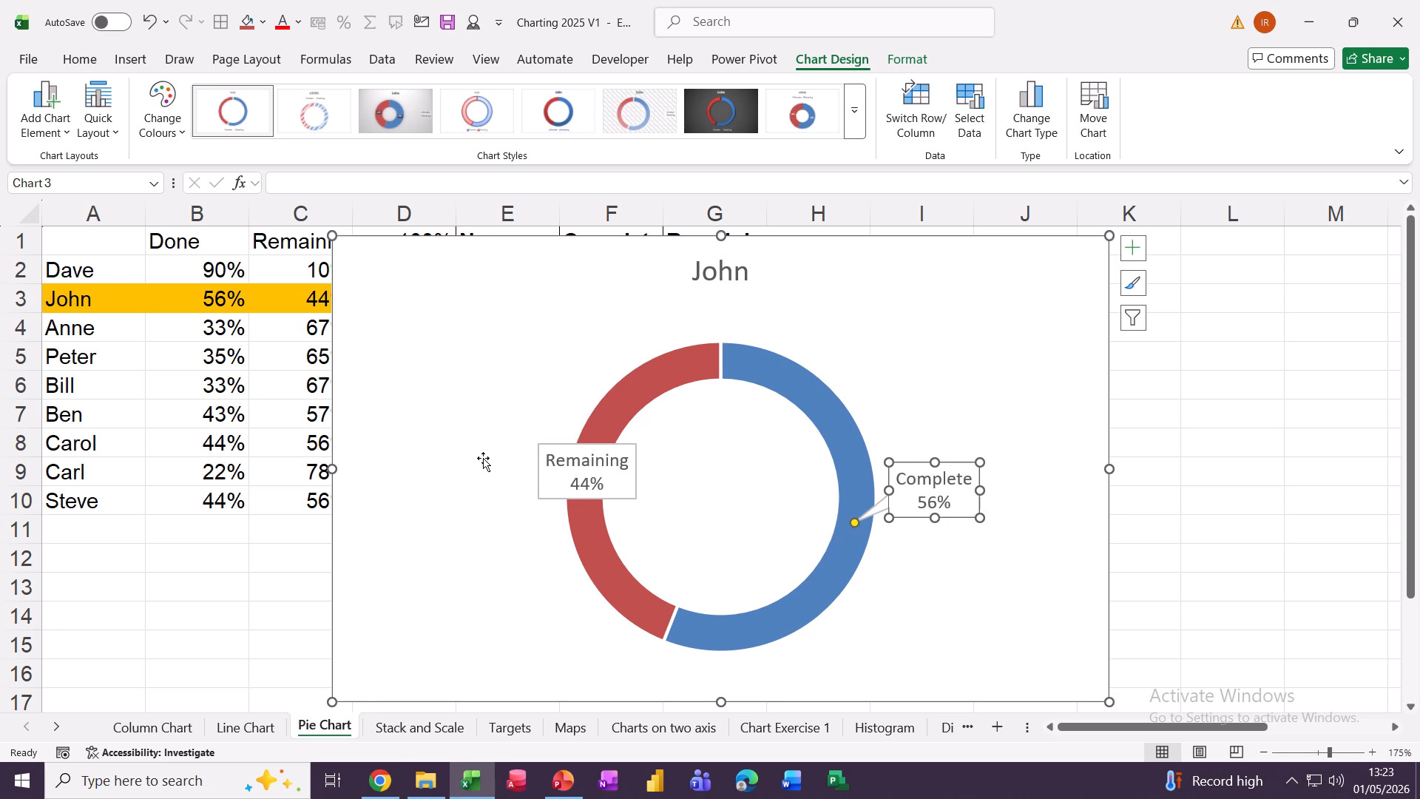
drag(536, 444, 445, 358)
click(542, 435)
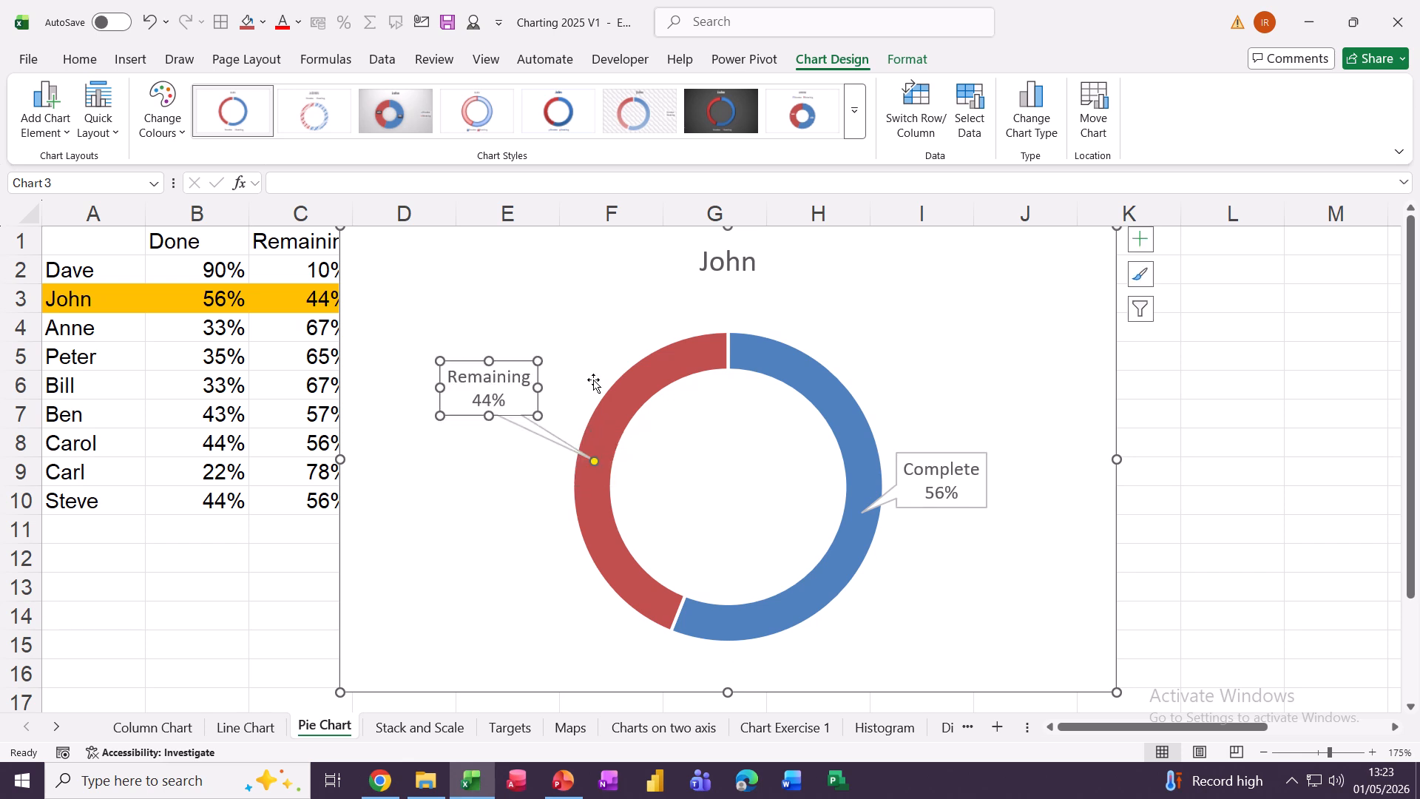
Shrink the doughnut chart and place it beside the lookup table, covering about H2 to L13.
click(1019, 302)
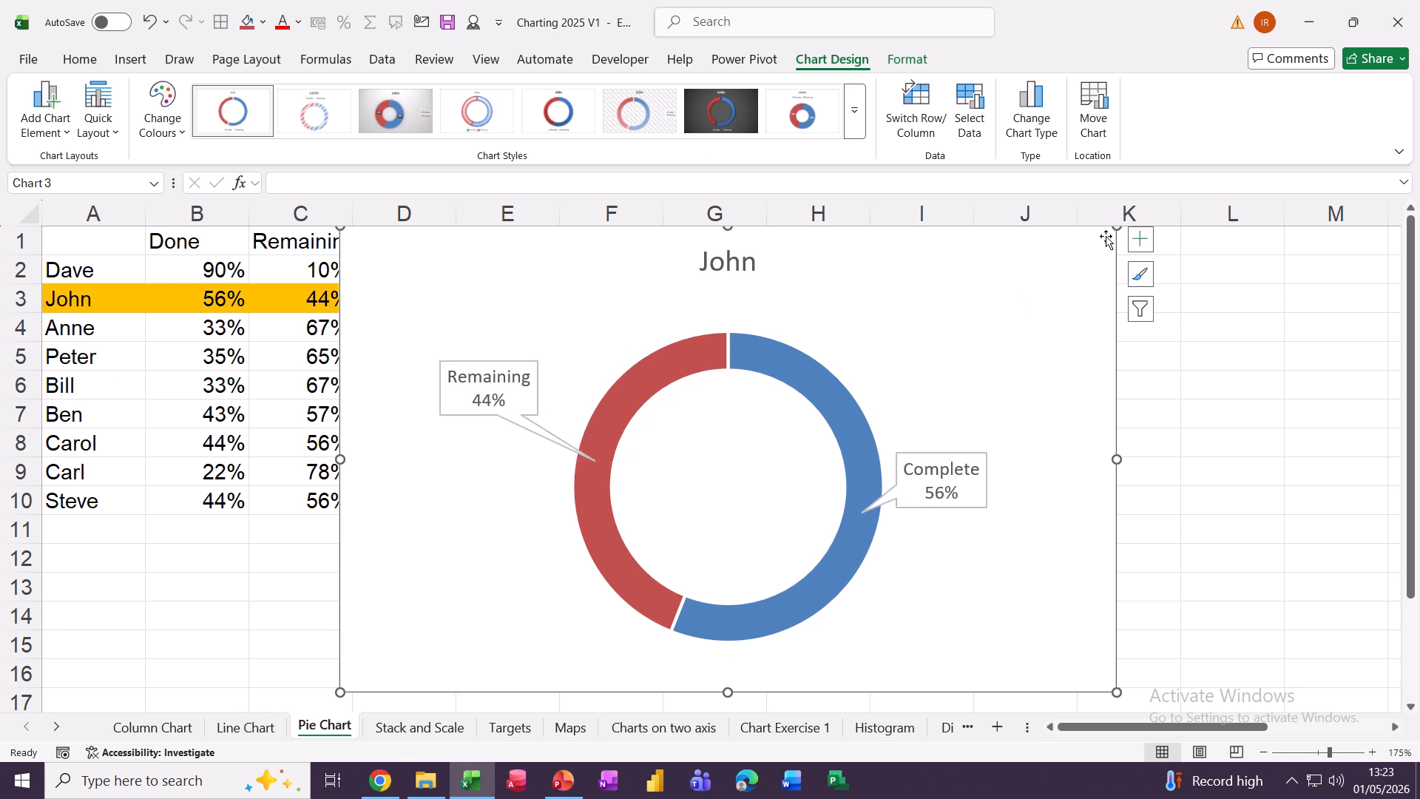
drag(1105, 239, 811, 340)
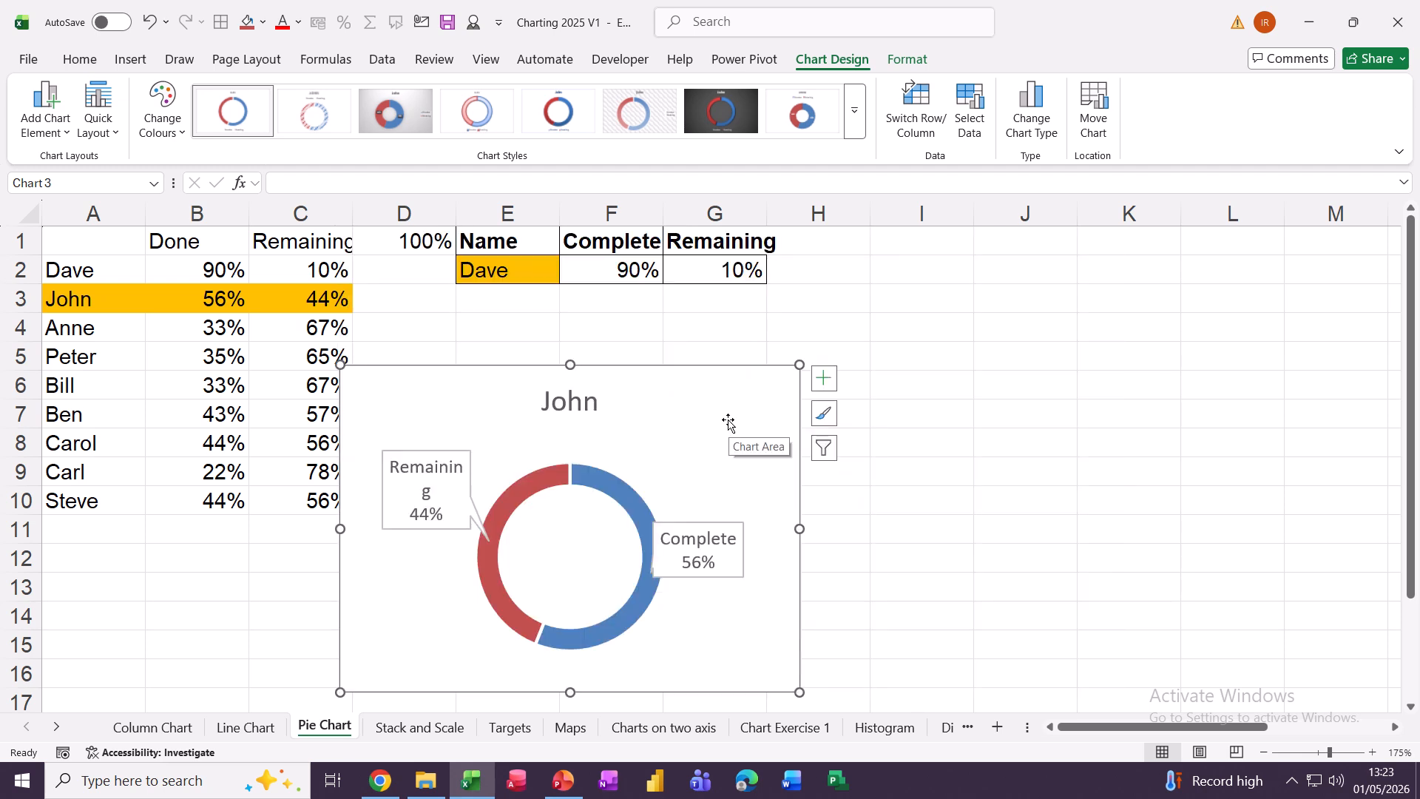
drag(728, 422, 1176, 329)
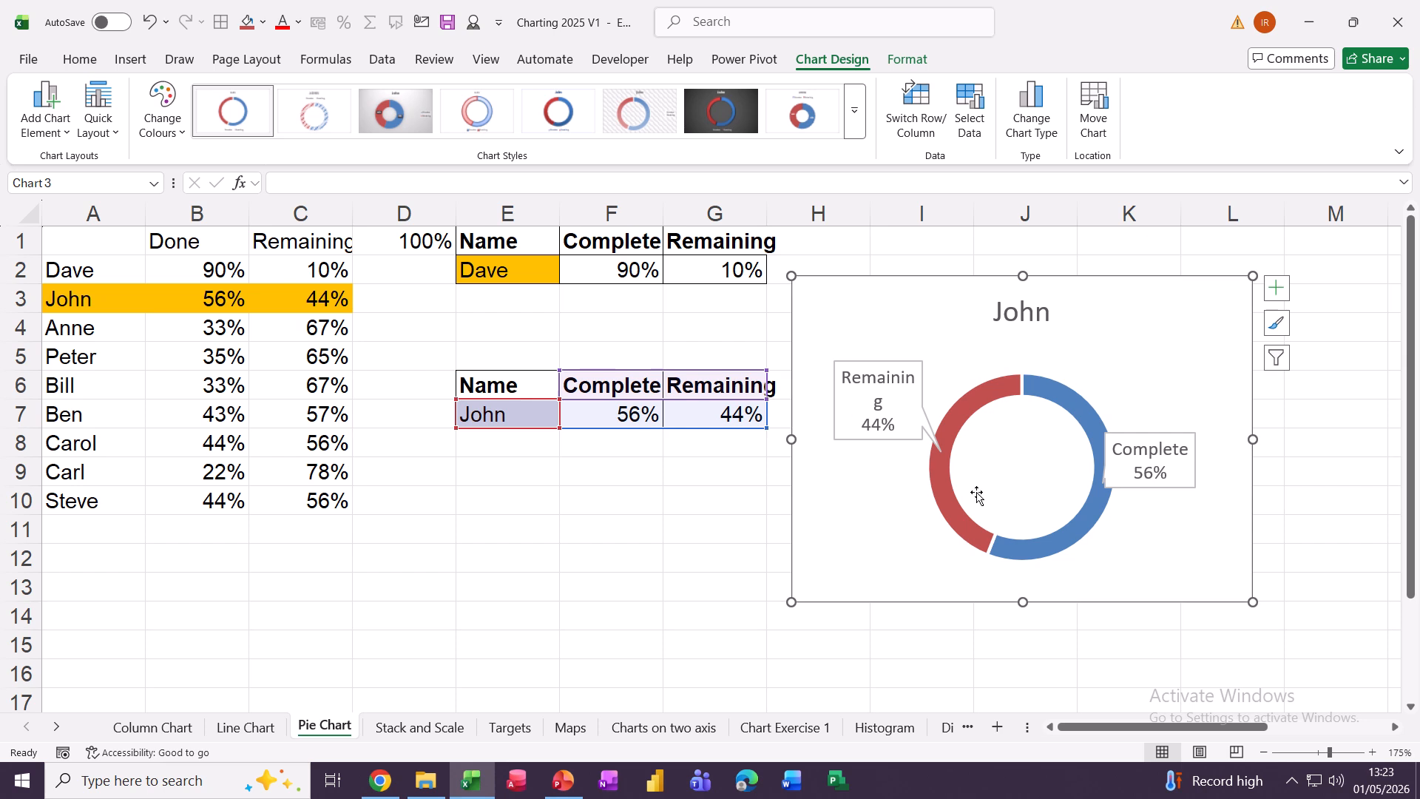
Choose the seventh name in E7's drop-down list to test the interactive chart.
click(469, 460)
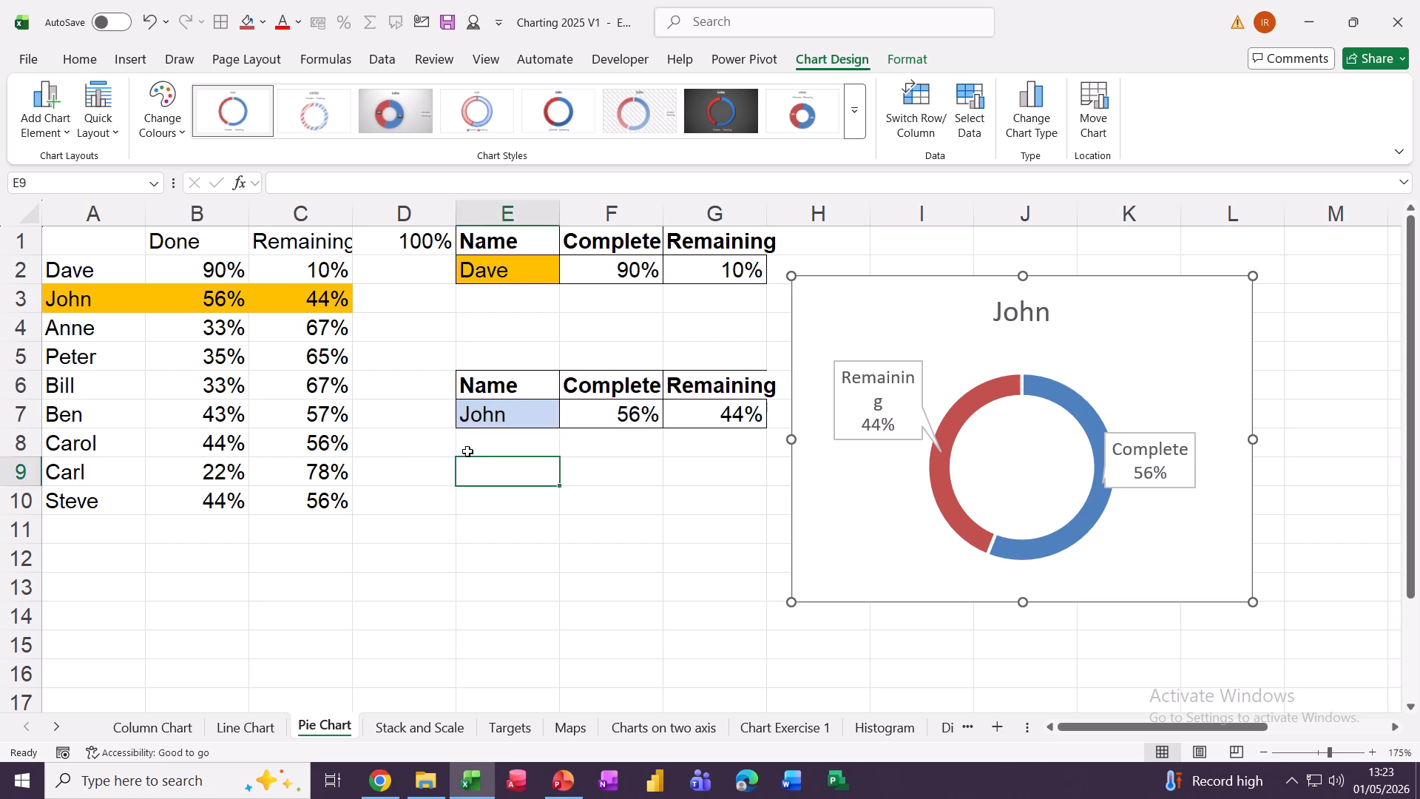
click(482, 415)
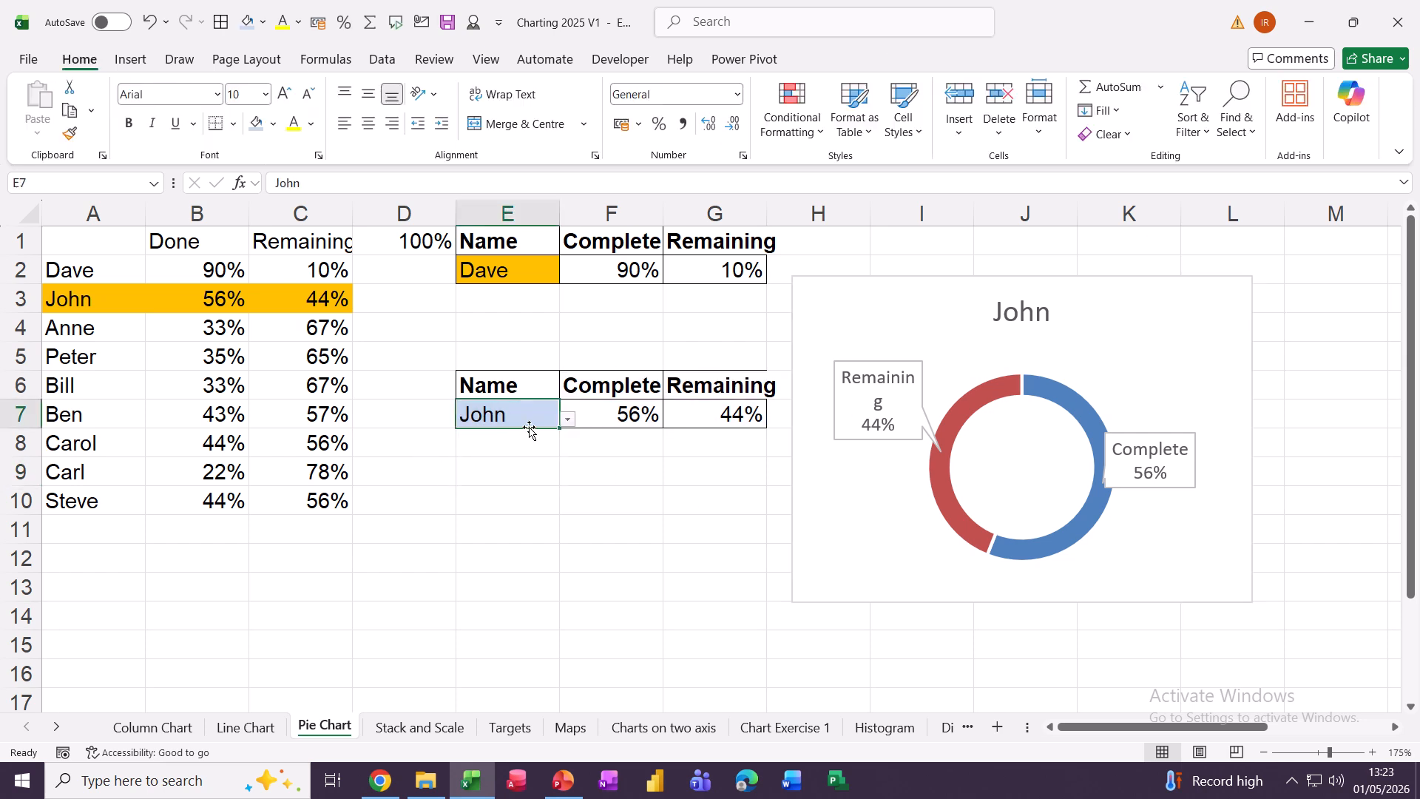
click(569, 422)
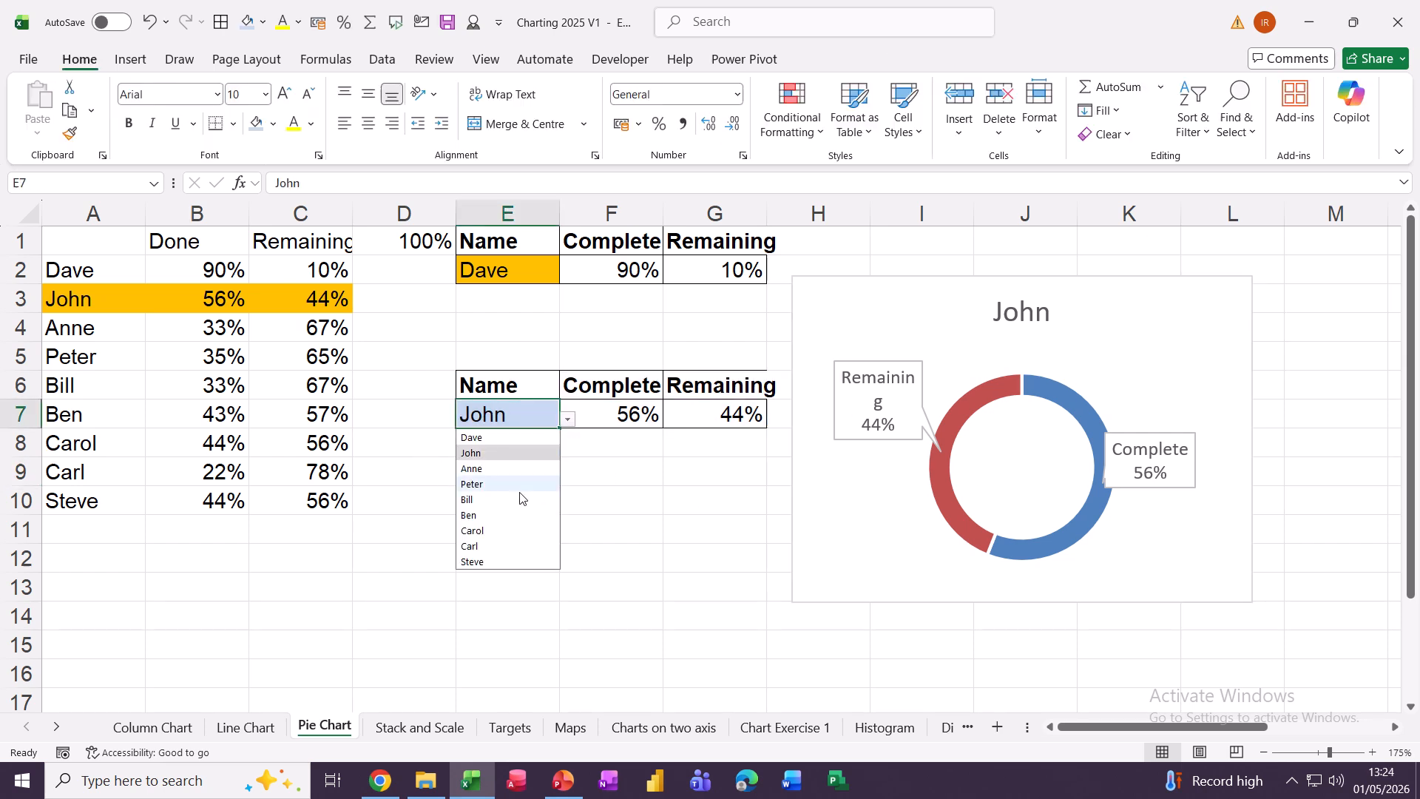
click(477, 538)
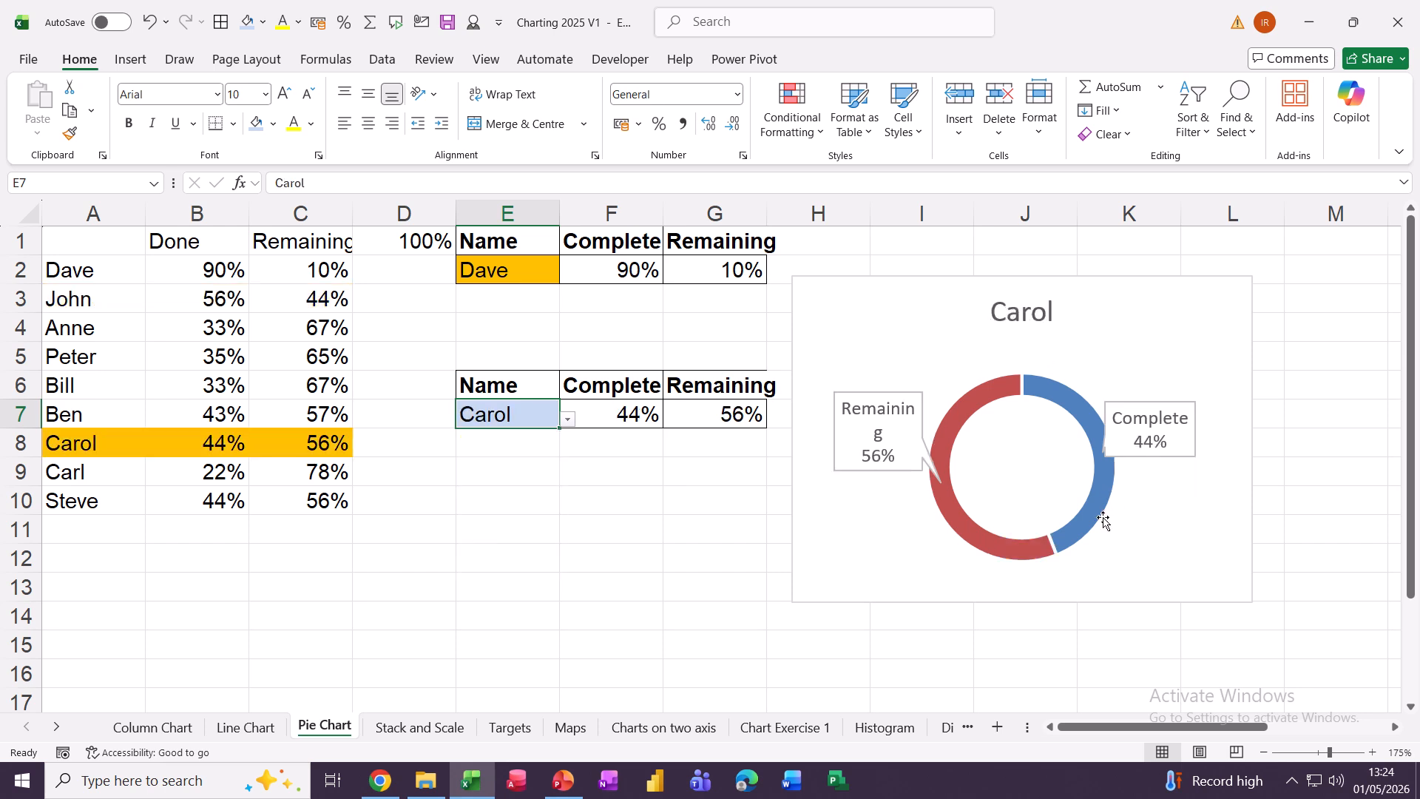
Move the Remaining callout slightly further left, away from the doughnut ring.
click(855, 464)
click(832, 468)
click(829, 469)
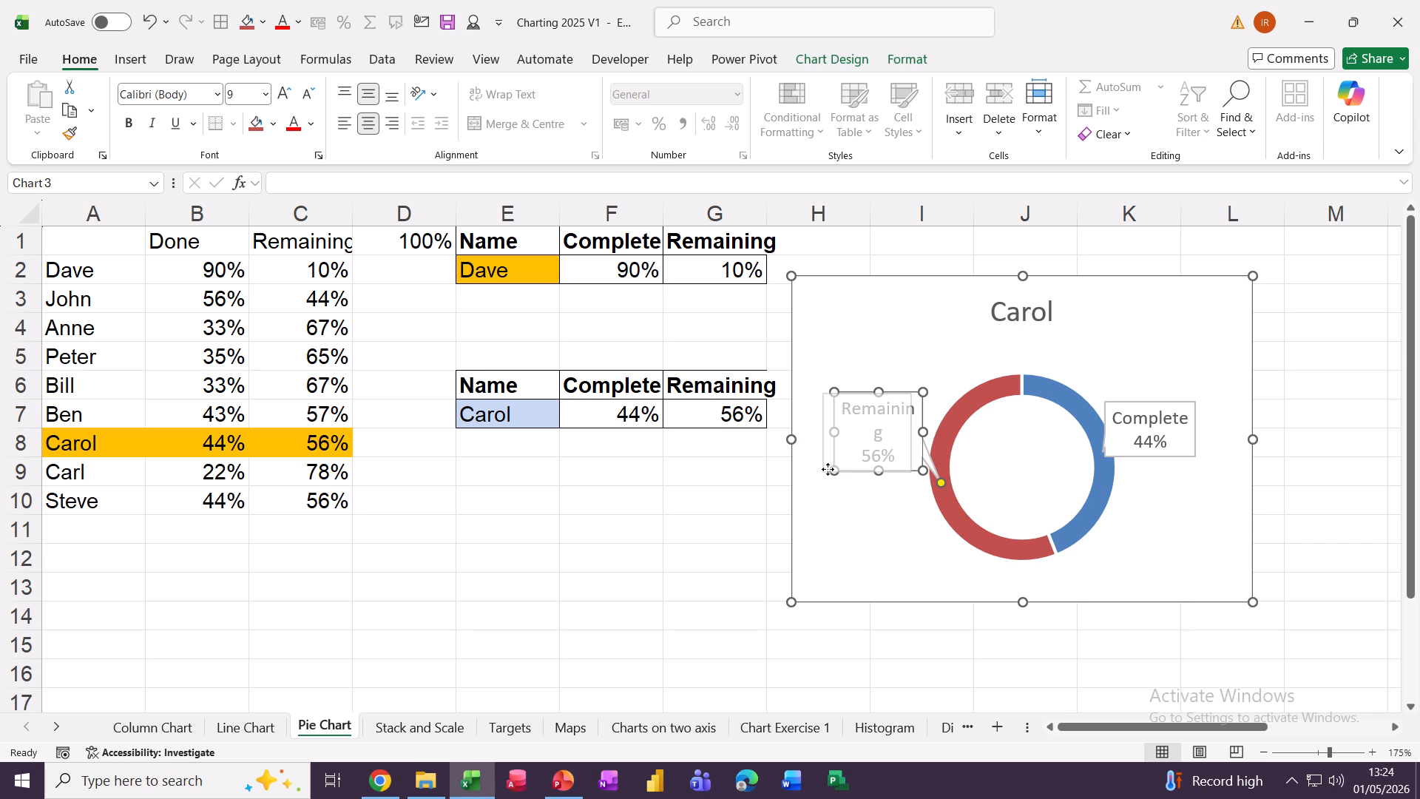
drag(829, 469, 823, 474)
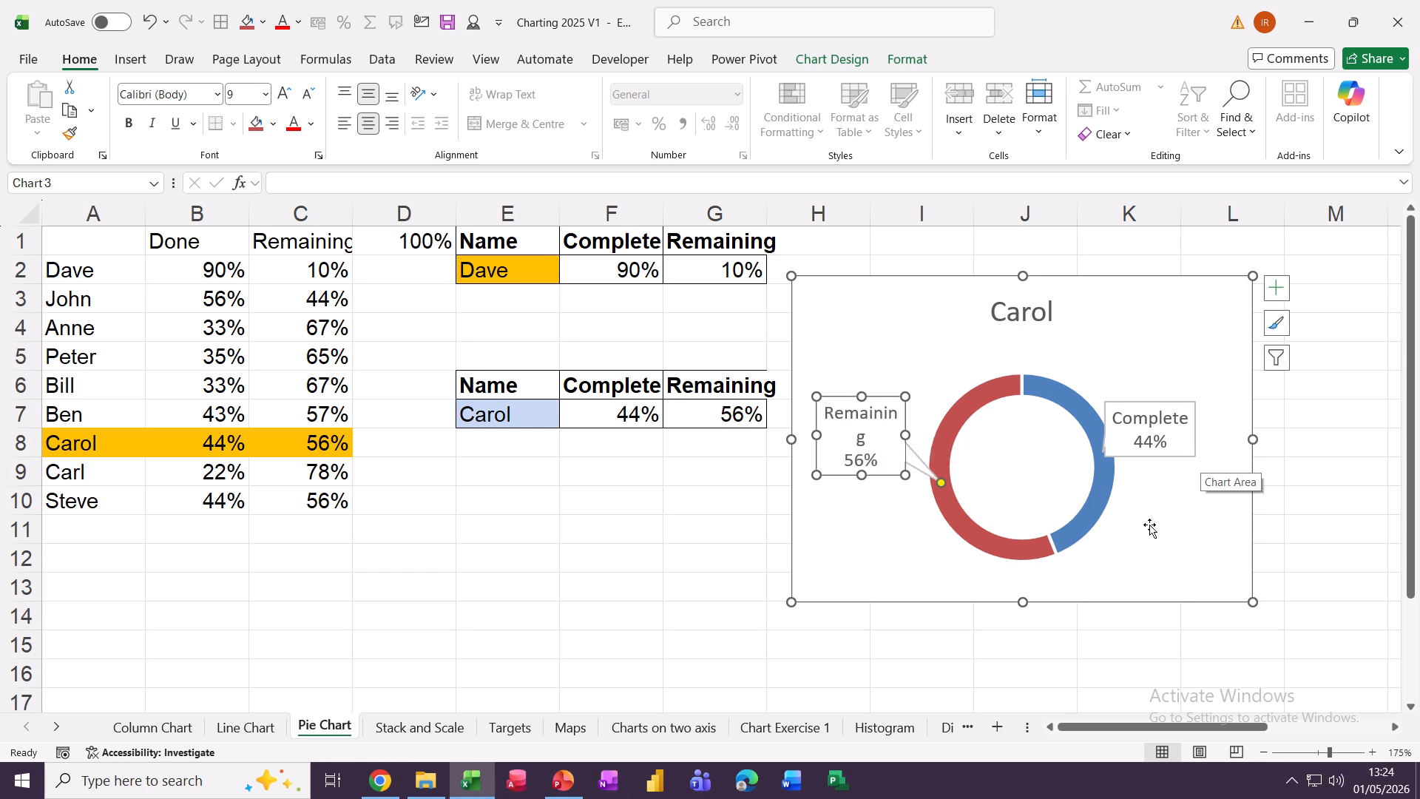
Widen the Complete callout slightly on its outer side, then deselect the chart.
click(1188, 455)
drag(1198, 457, 1213, 456)
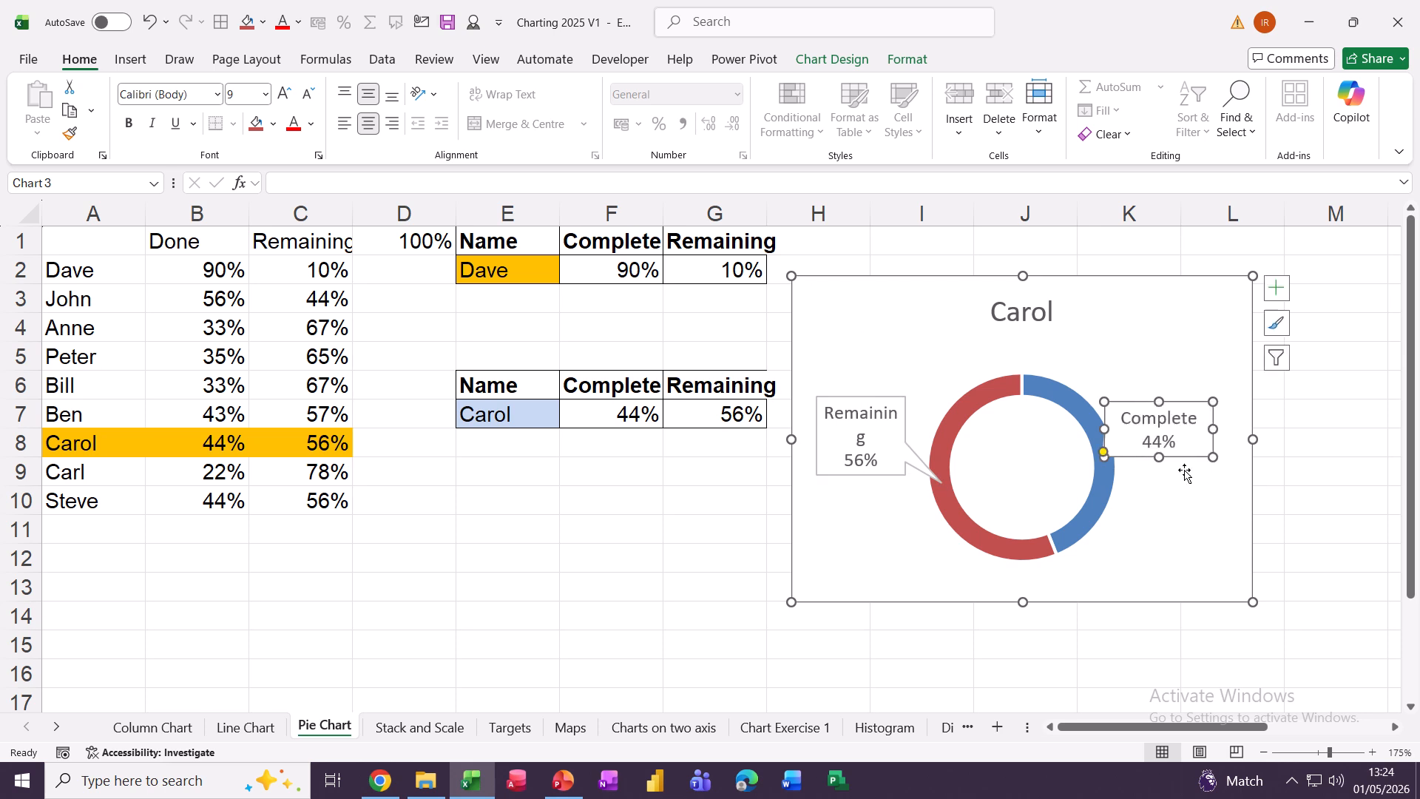
click(554, 551)
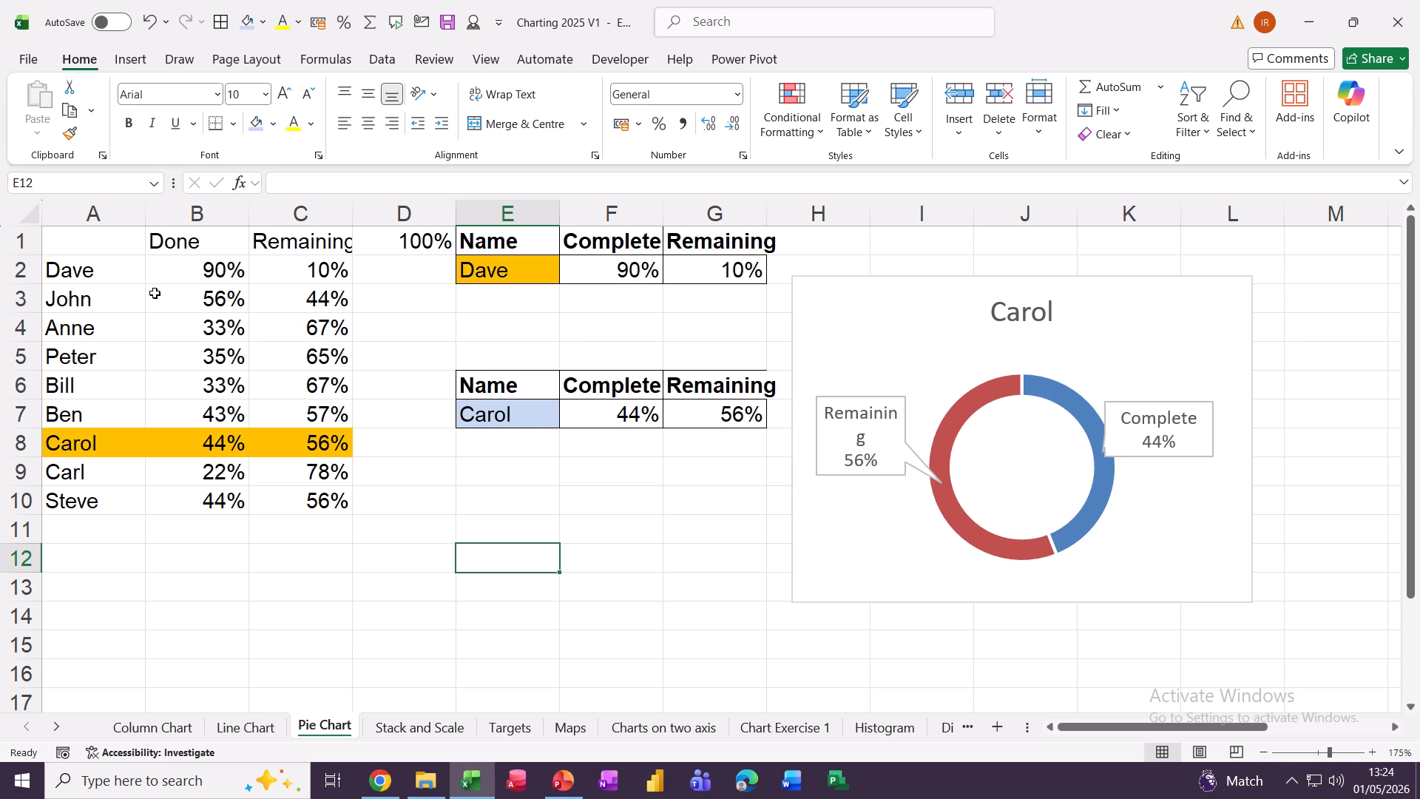
Review the source data in A2:C10, E7's drop-down list, the XLOOKUP formula in F7 and the highlighted row 8.
drag(92, 271, 294, 492)
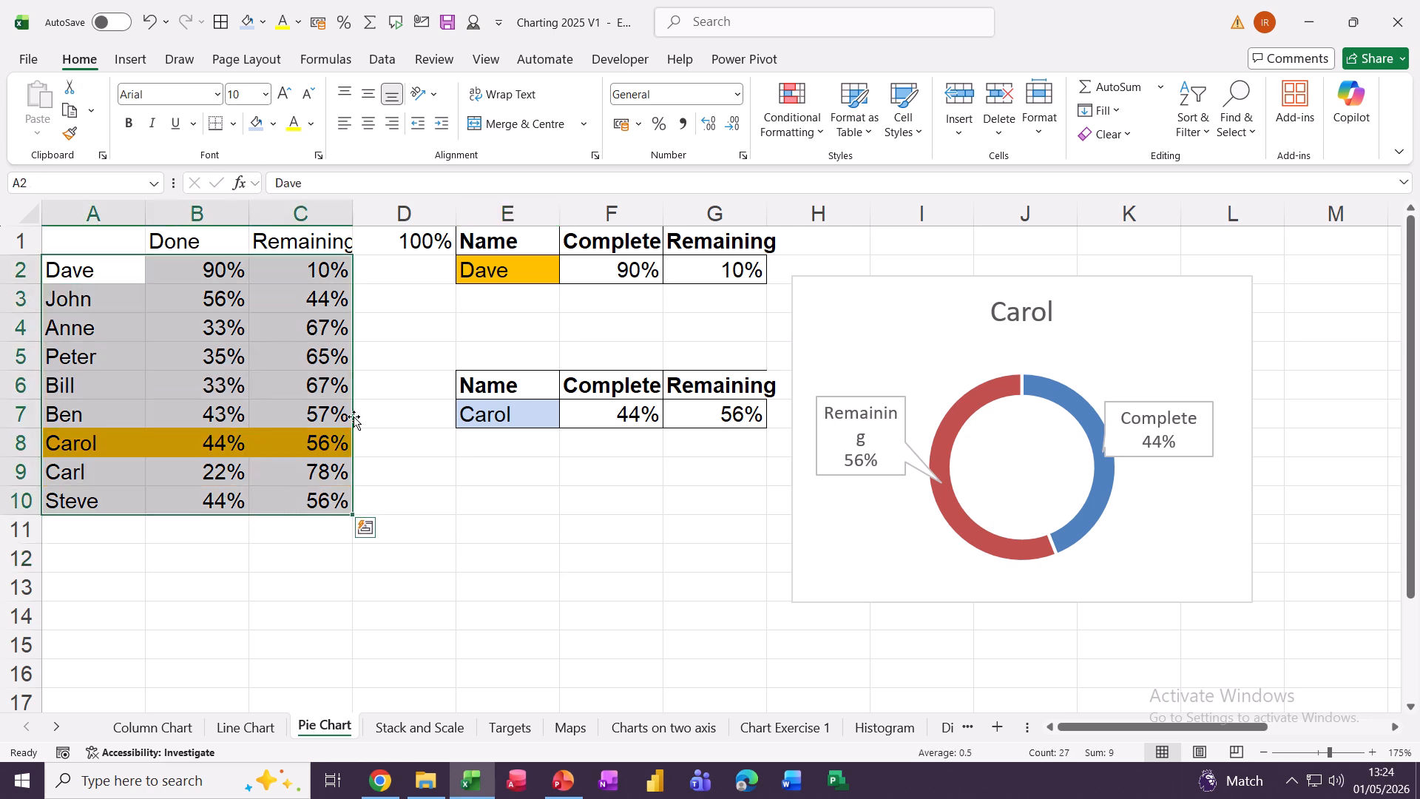
click(487, 409)
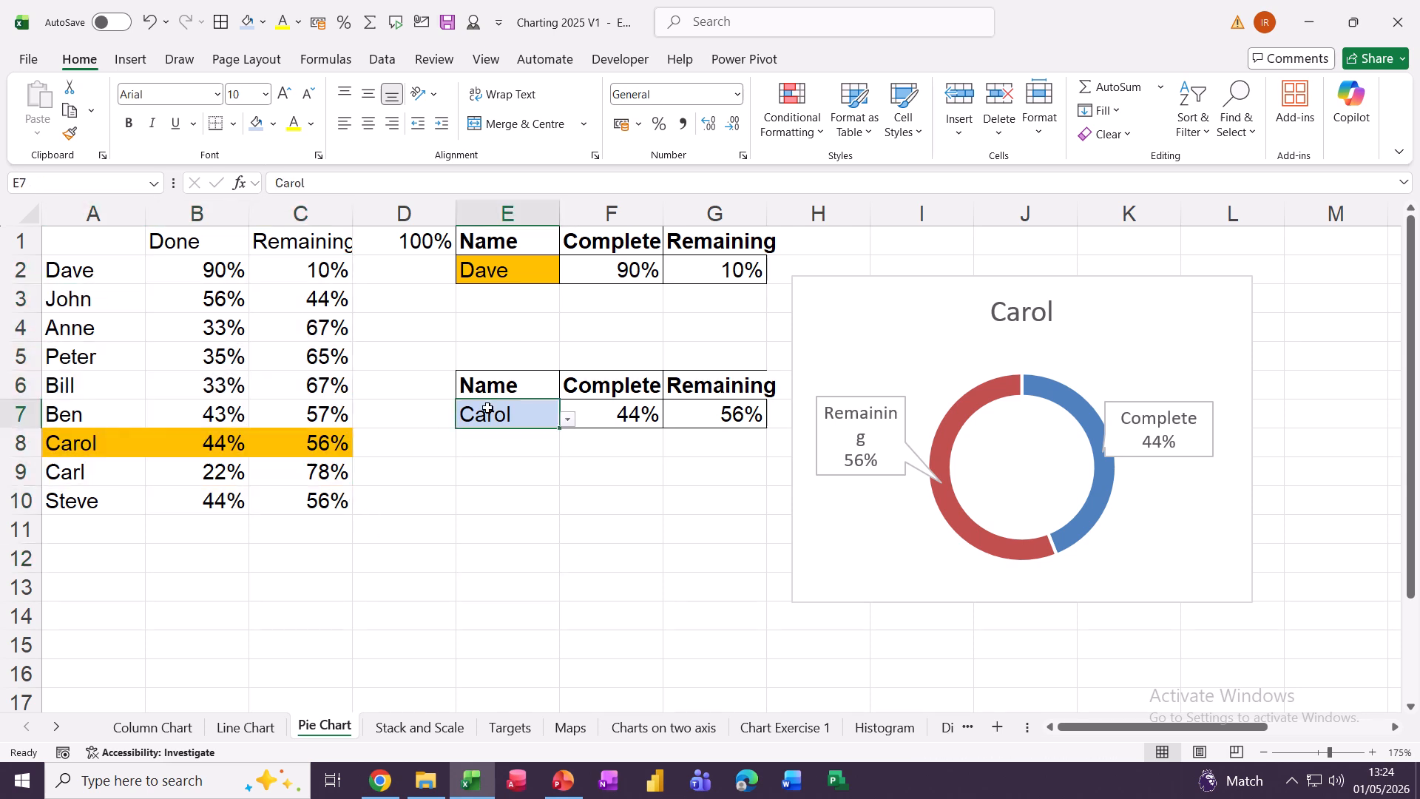
click(567, 420)
click(567, 420)
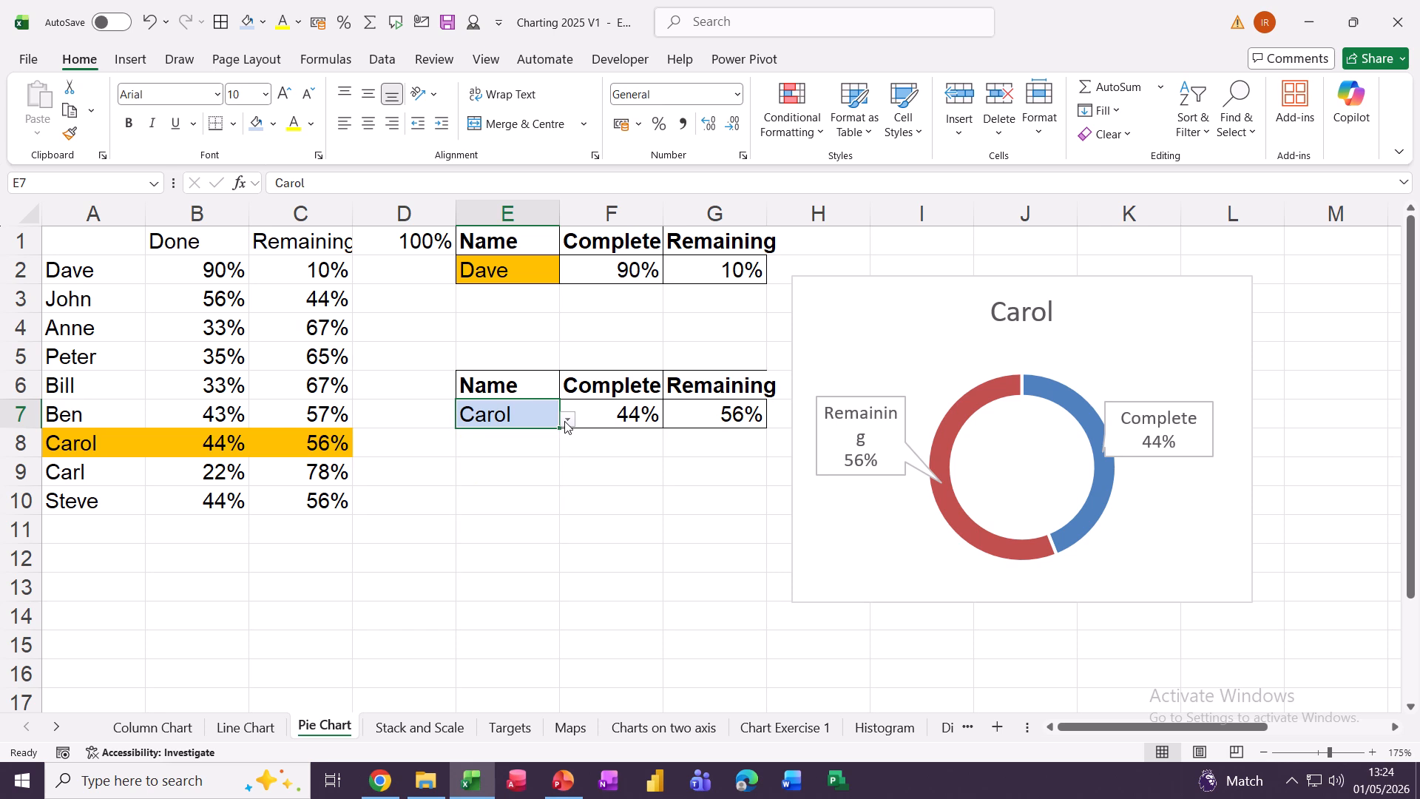
click(606, 419)
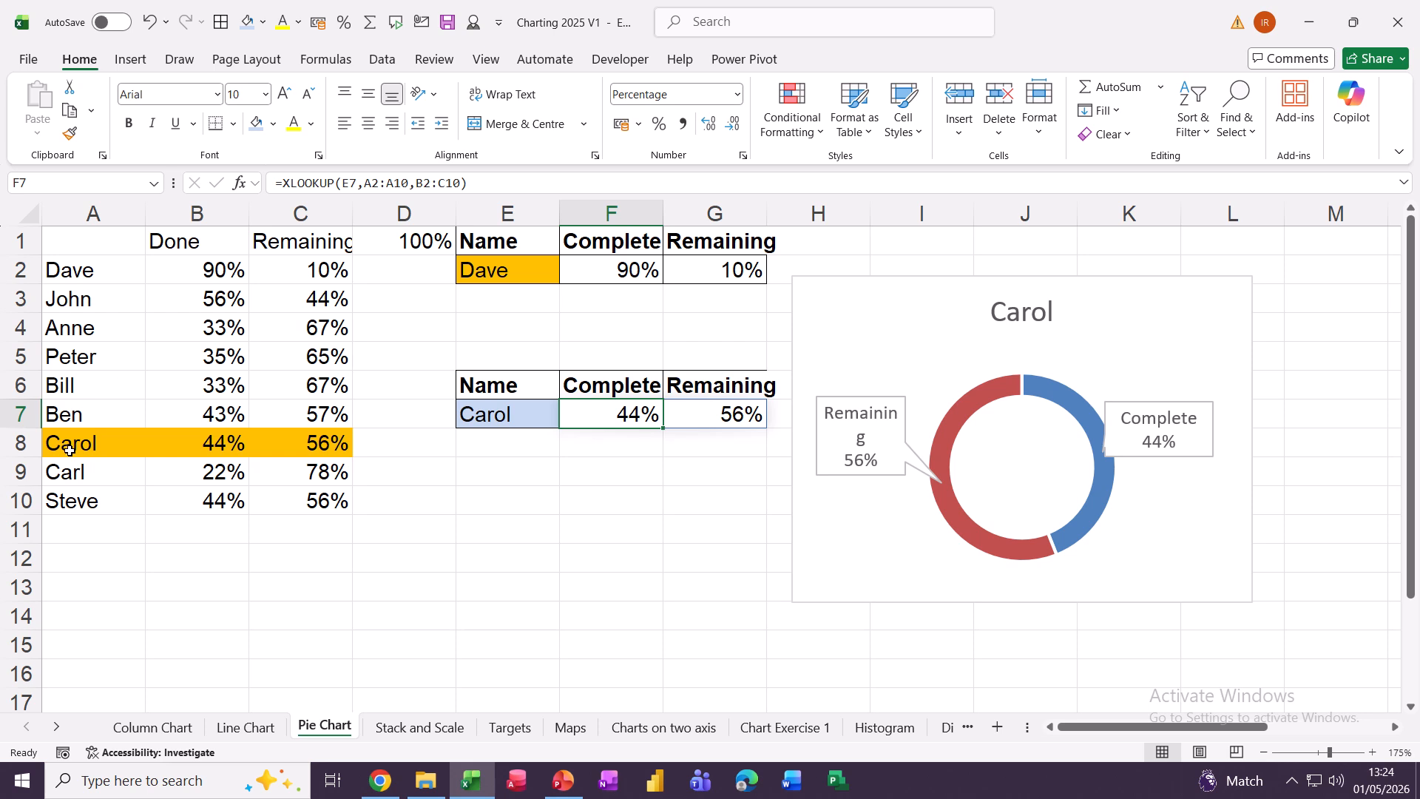
drag(71, 446, 289, 442)
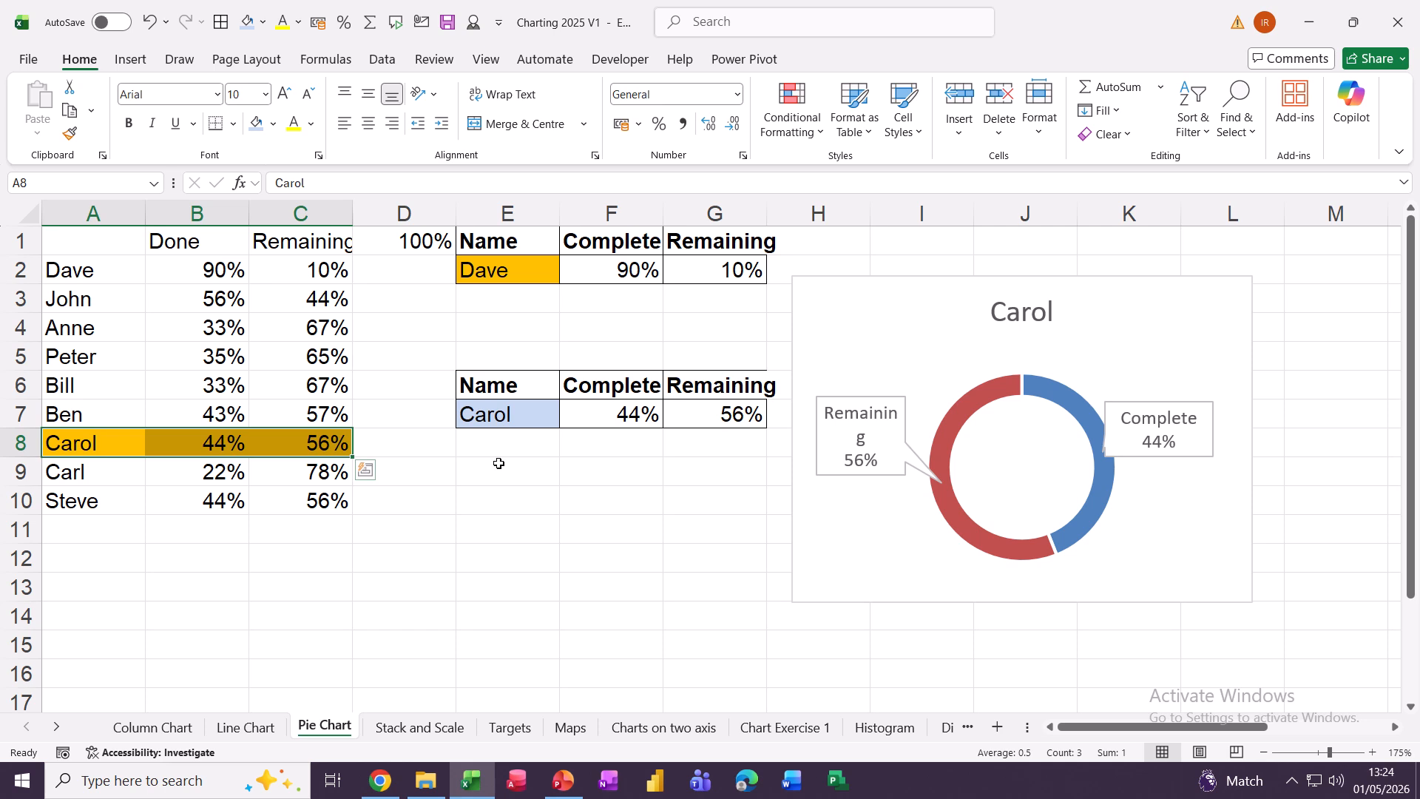
click(514, 486)
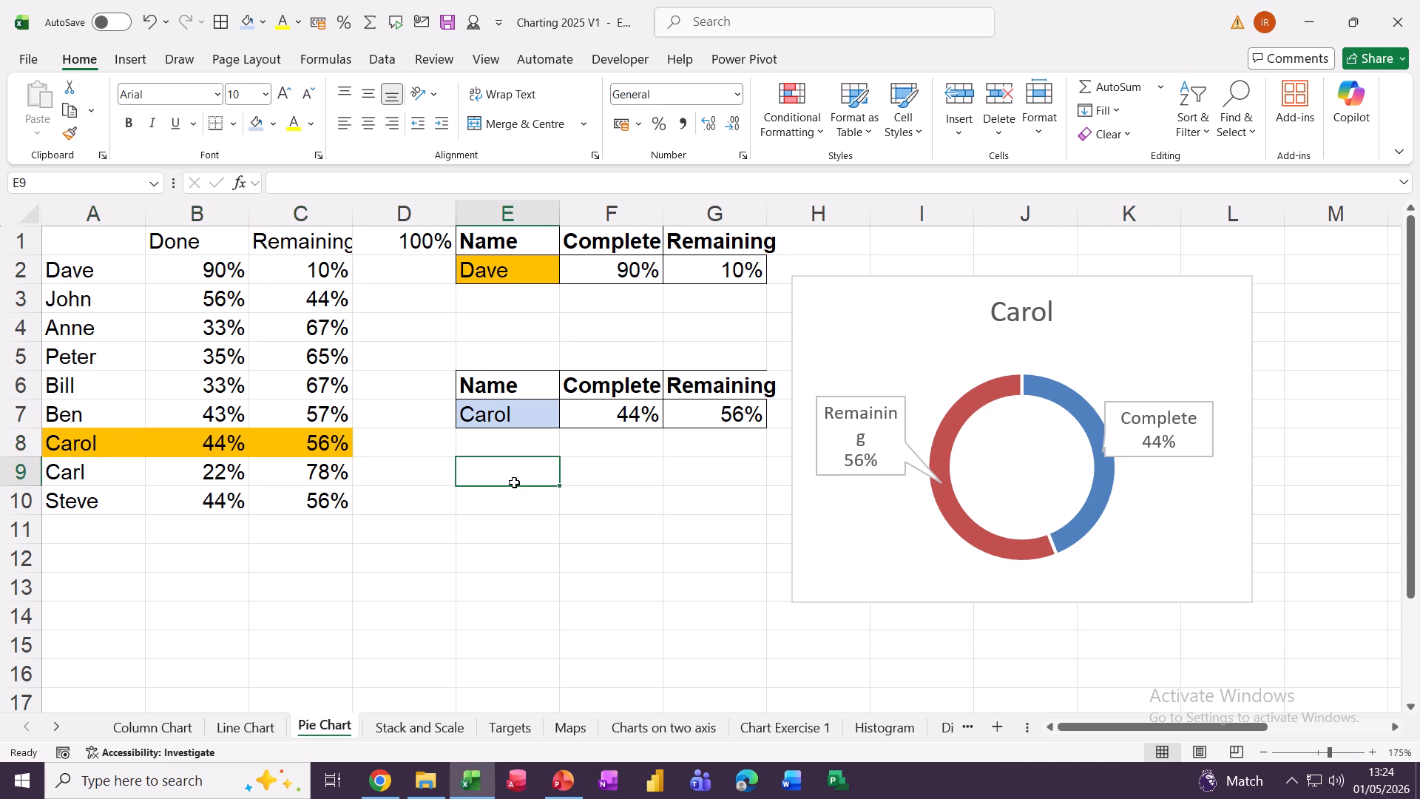